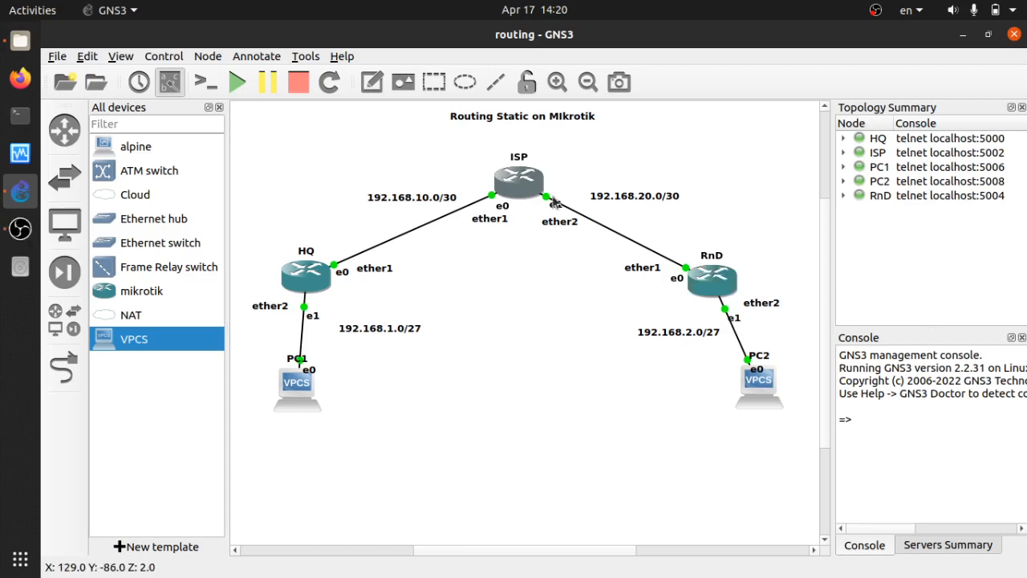
Select the 'Routing Static on MIkrotik' title, drag it slightly down-right, then deselect it.
{"action": "left_click_drag", "start_coordinate": [442, 112], "coordinate": [540, 123]}
{"action": "left_click", "coordinate": [491, 129]}
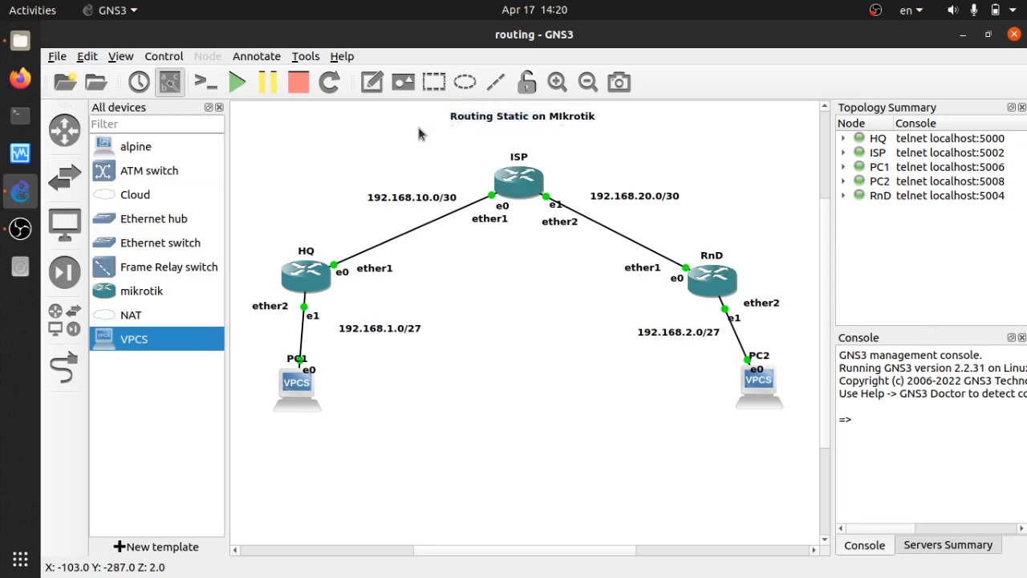
{"action": "left_click", "coordinate": [522, 126]}
{"action": "left_click_drag", "start_coordinate": [526, 122], "coordinate": [529, 126]}
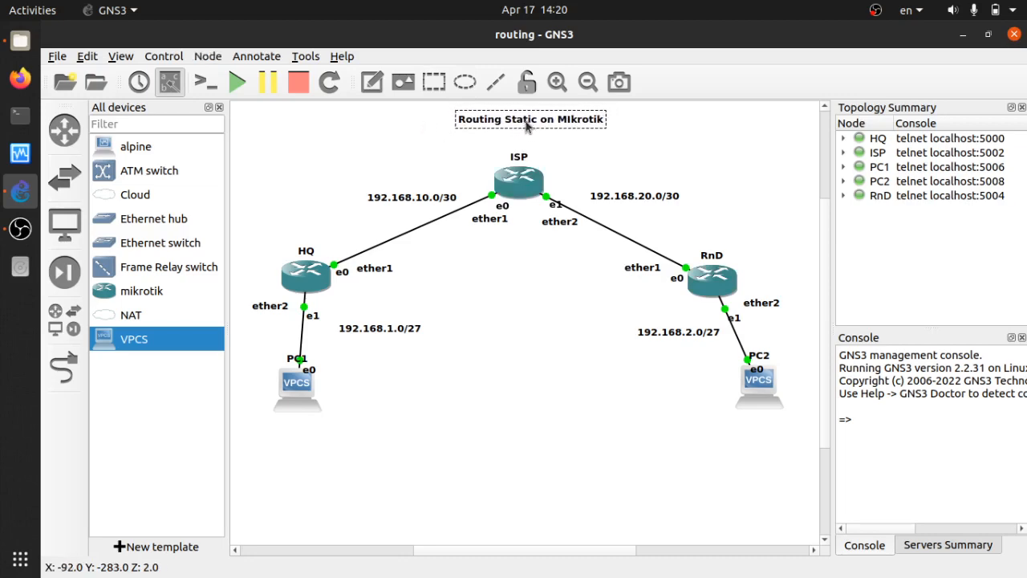
{"action": "left_click_drag", "start_coordinate": [444, 105], "coordinate": [551, 142]}
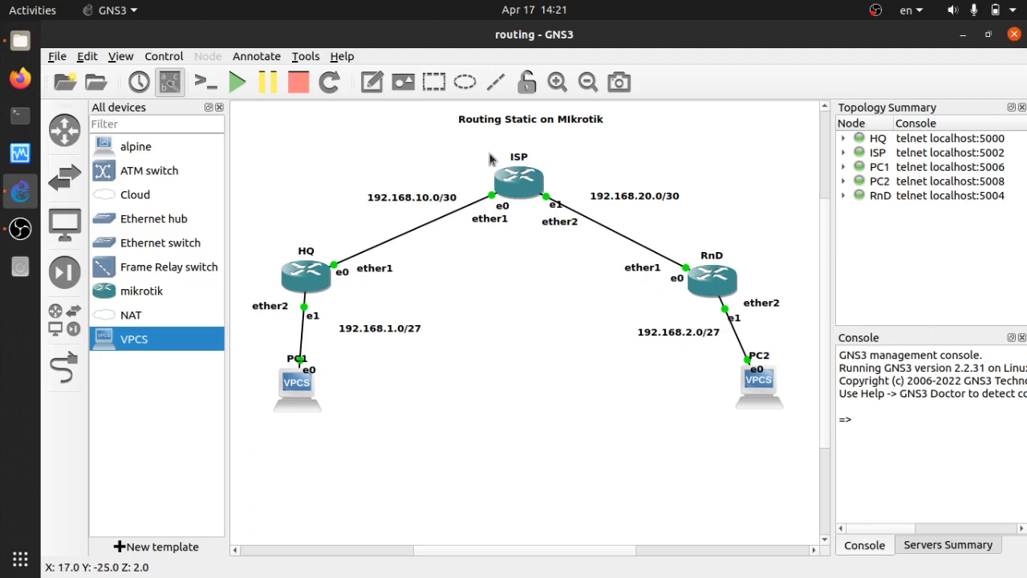
Box-select the whole topology, clear the selection, and choose the mikrotik device template.
{"action": "left_click_drag", "start_coordinate": [231, 142], "coordinate": [802, 423]}
{"action": "left_click", "coordinate": [532, 281]}
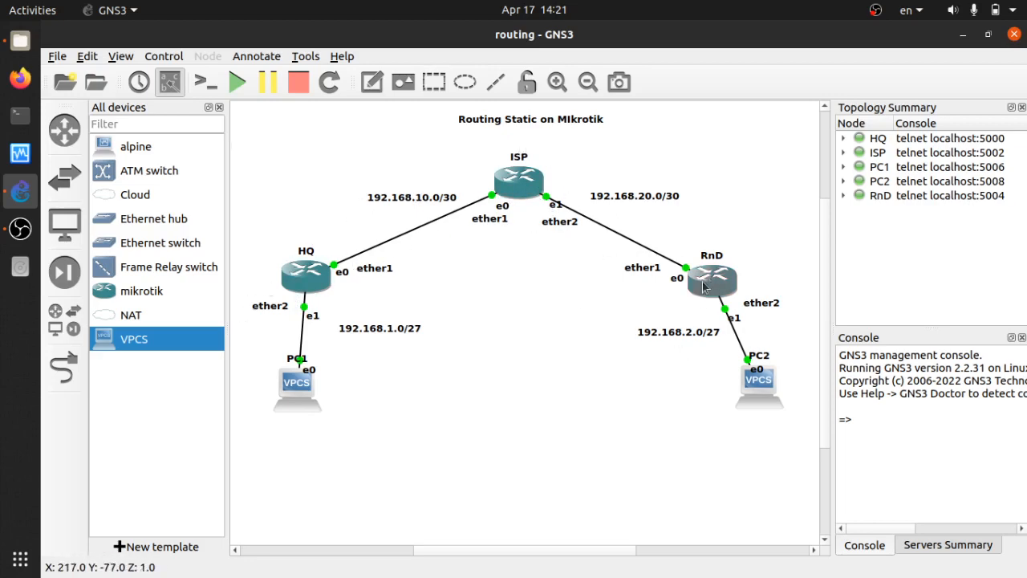
{"action": "left_click", "coordinate": [183, 294]}
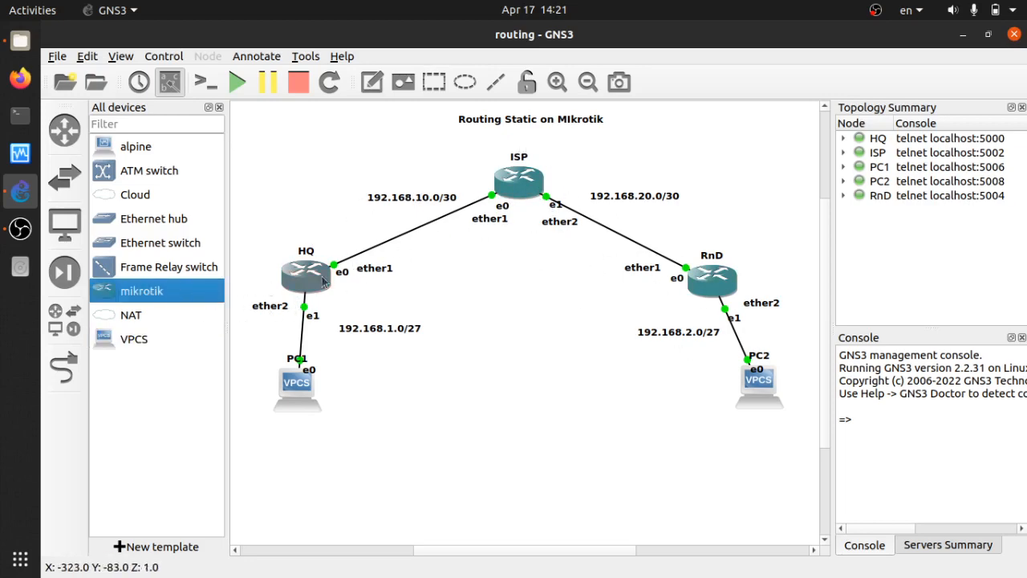
Open Edit > Preferences and browse the VPCS, Dynamips and IOS on UNIX pages.
{"action": "left_click", "coordinate": [90, 61]}
{"action": "left_click", "coordinate": [110, 134]}
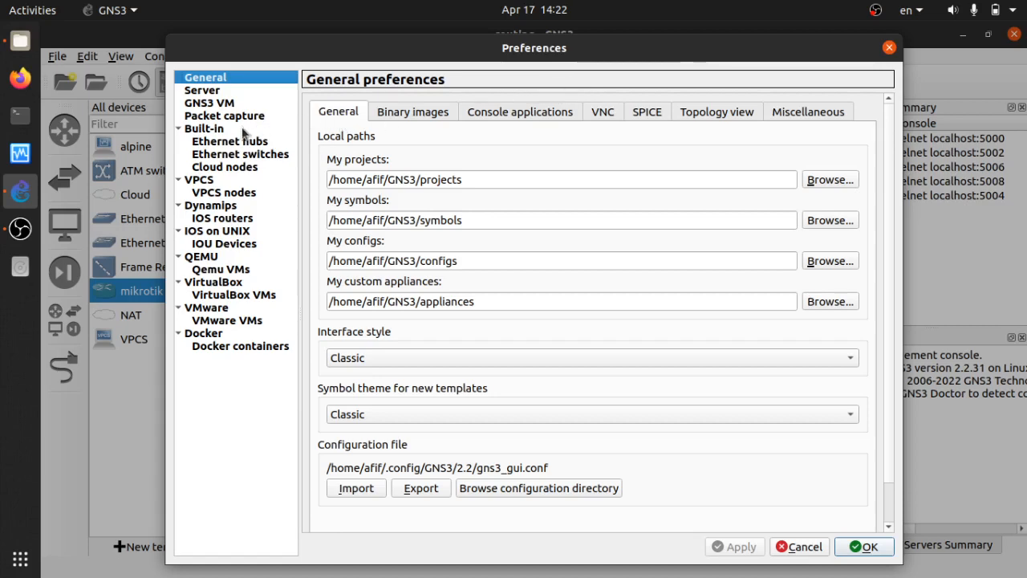
{"action": "left_click", "coordinate": [205, 180]}
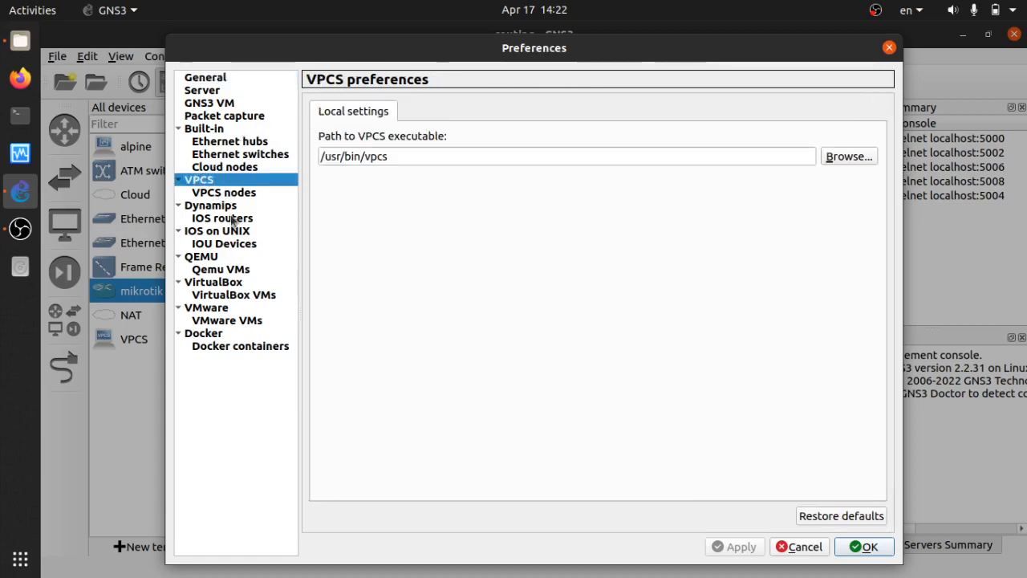
{"action": "left_click", "coordinate": [222, 209]}
{"action": "left_click", "coordinate": [227, 235]}
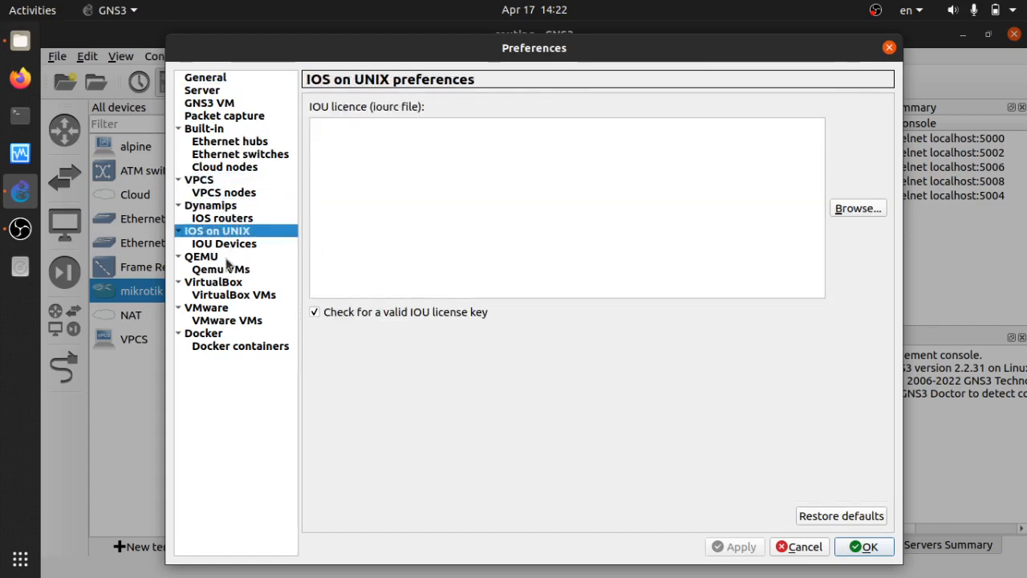
{"action": "left_click", "coordinate": [220, 179]}
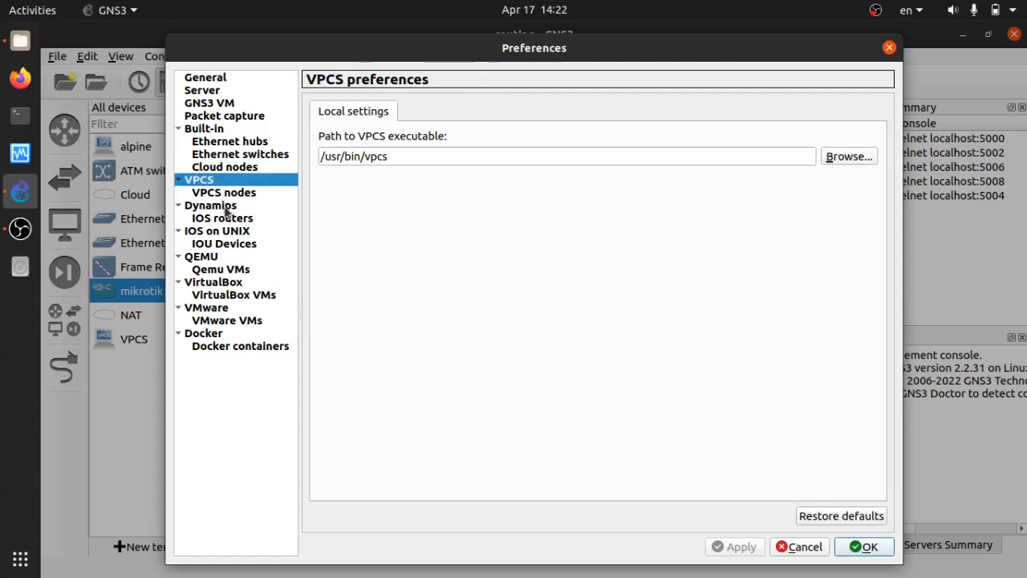
{"action": "left_click", "coordinate": [227, 210]}
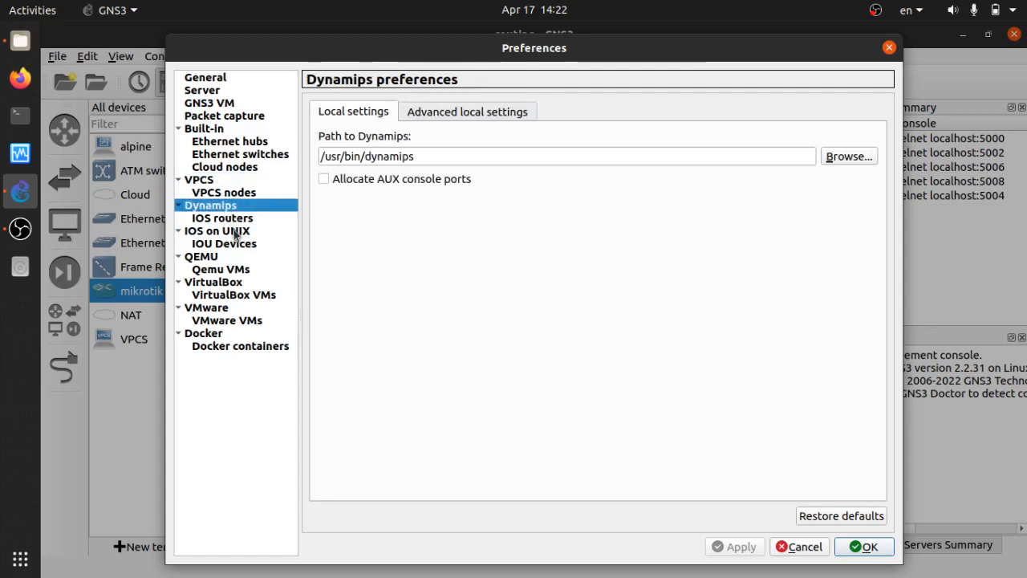
{"action": "left_click", "coordinate": [235, 231]}
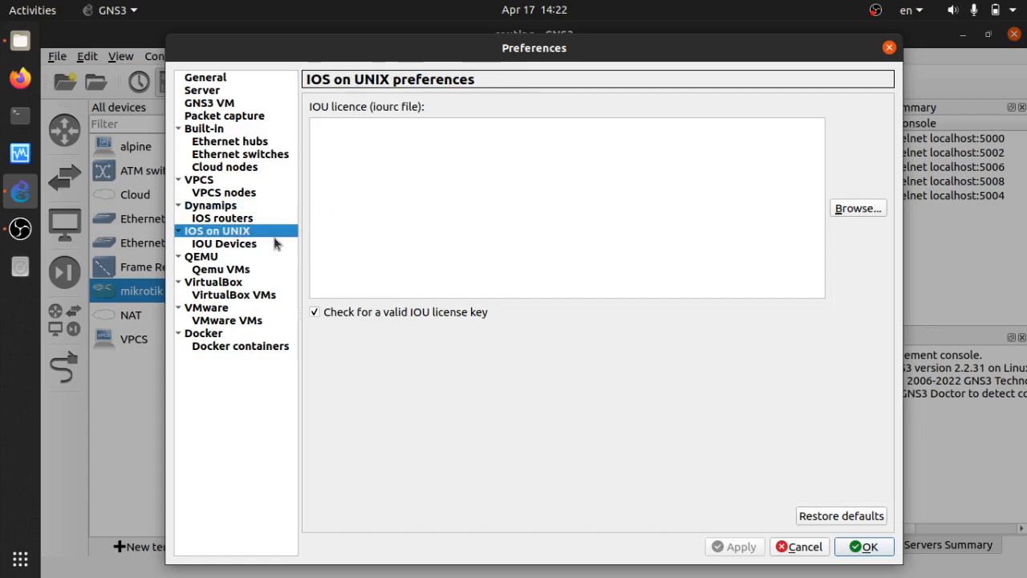
{"action": "left_click", "coordinate": [272, 211]}
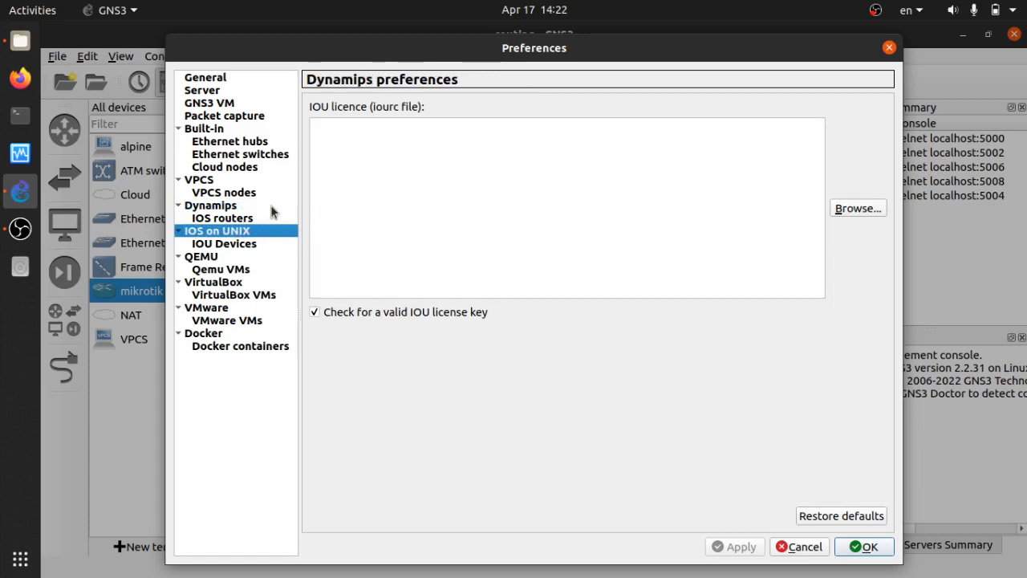
View the IOS router and IOU device templates, then the Qemu VMs list with mikrotik.
{"action": "left_click", "coordinate": [264, 219]}
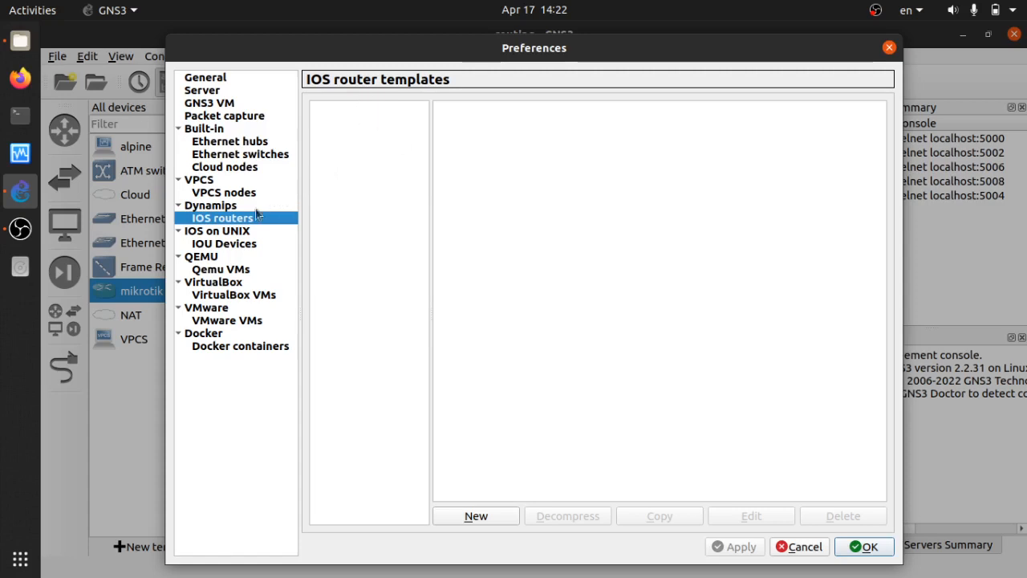
{"action": "left_click", "coordinate": [247, 241]}
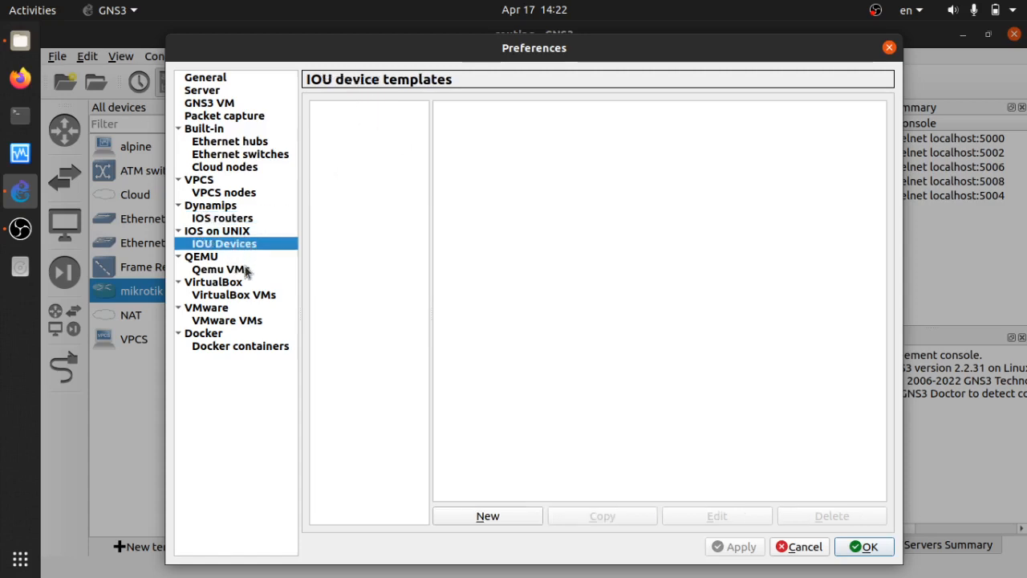
{"action": "left_click", "coordinate": [247, 271]}
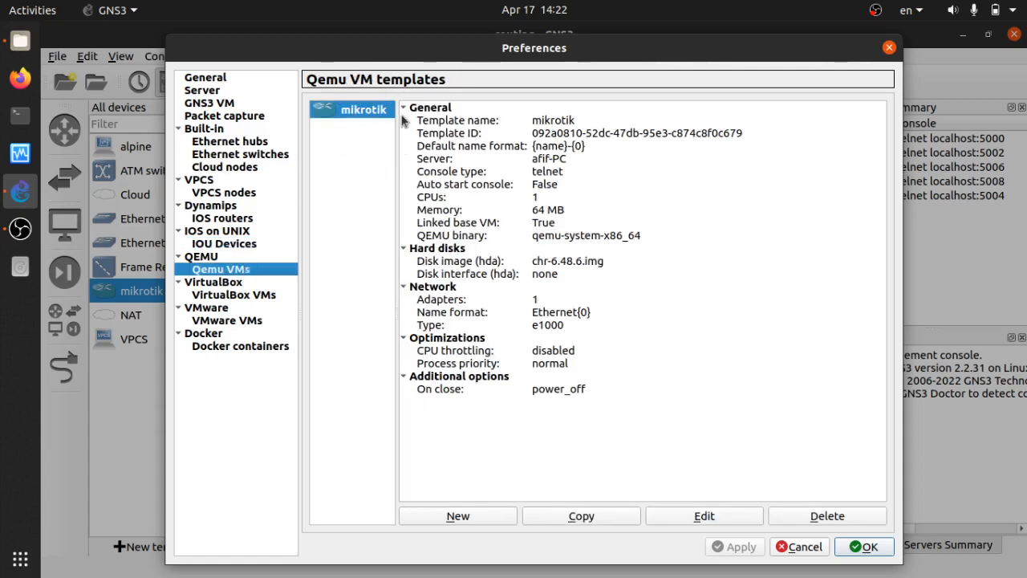
Select the mikrotik disk image, then view the alpine VirtualBox template and empty VMware VMs page.
{"action": "left_click", "coordinate": [558, 268]}
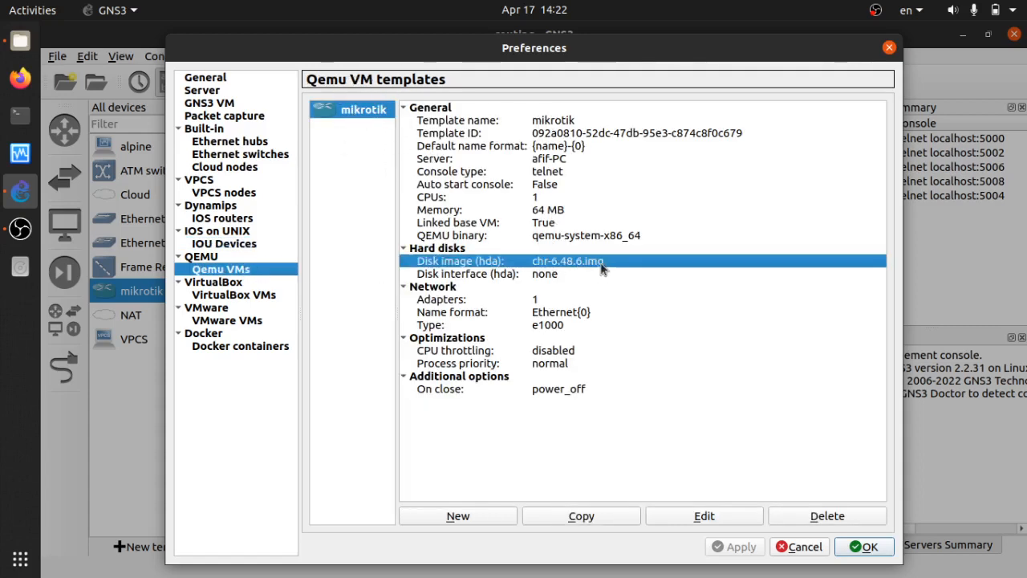
{"action": "left_click", "coordinate": [259, 284]}
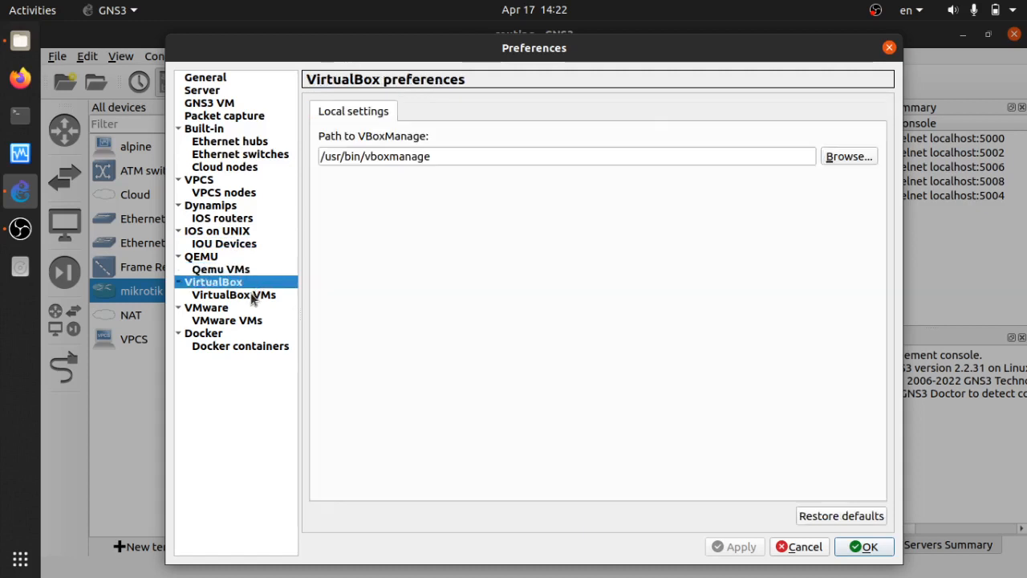
{"action": "left_click", "coordinate": [257, 297]}
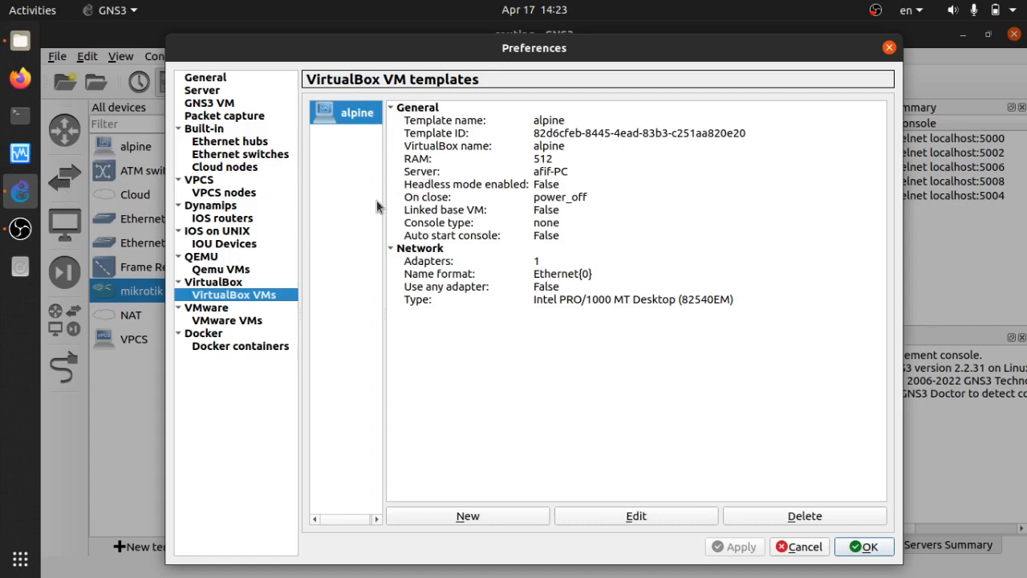
{"action": "left_click", "coordinate": [239, 324]}
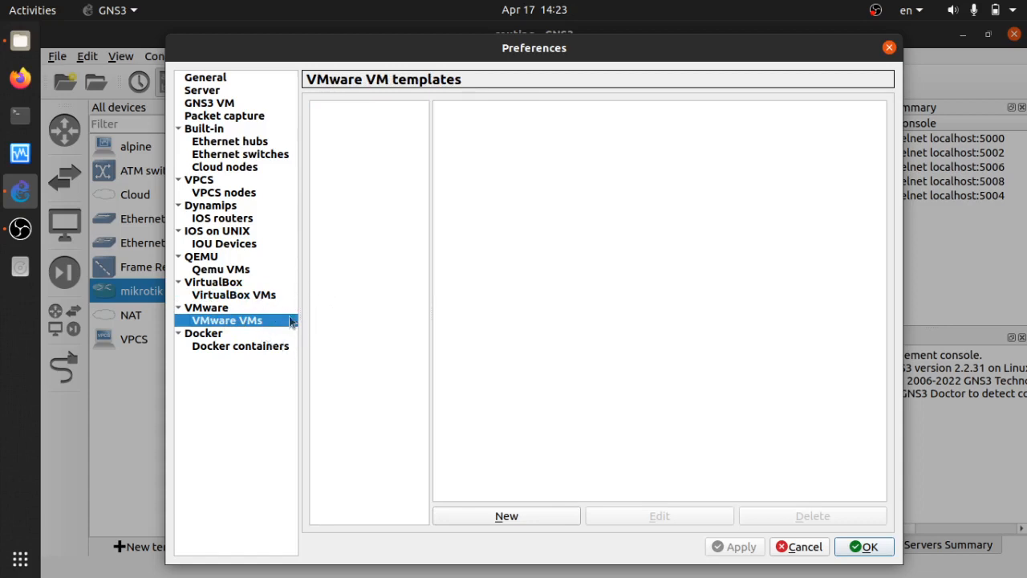
Switch between the Docker settings and Docker container templates, then cancel Preferences.
{"action": "left_click", "coordinate": [269, 333]}
{"action": "left_click", "coordinate": [297, 346]}
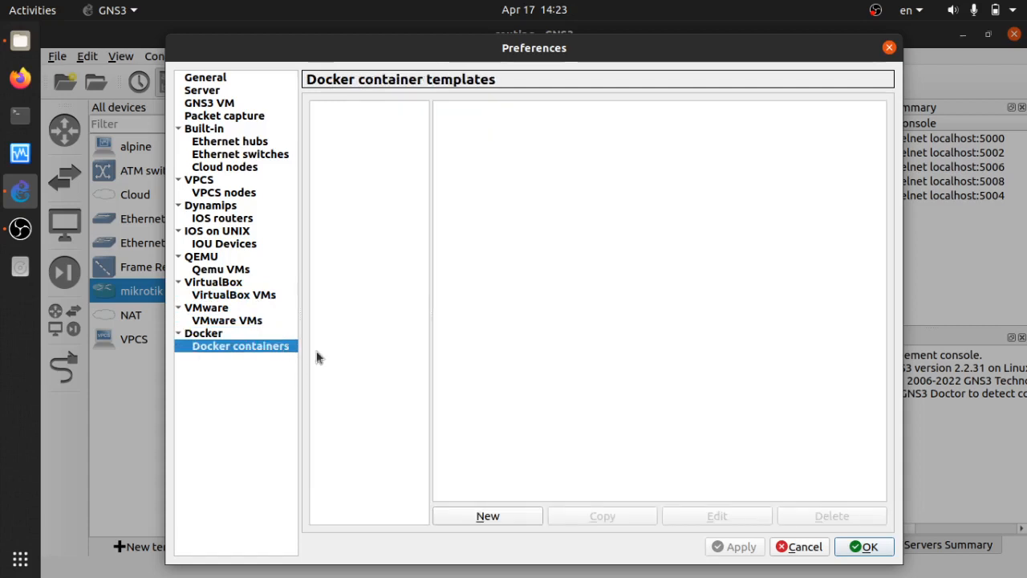
{"action": "left_click", "coordinate": [273, 333]}
{"action": "left_click", "coordinate": [273, 346]}
{"action": "left_click", "coordinate": [273, 333]}
{"action": "left_click", "coordinate": [273, 346]}
{"action": "left_click", "coordinate": [273, 333]}
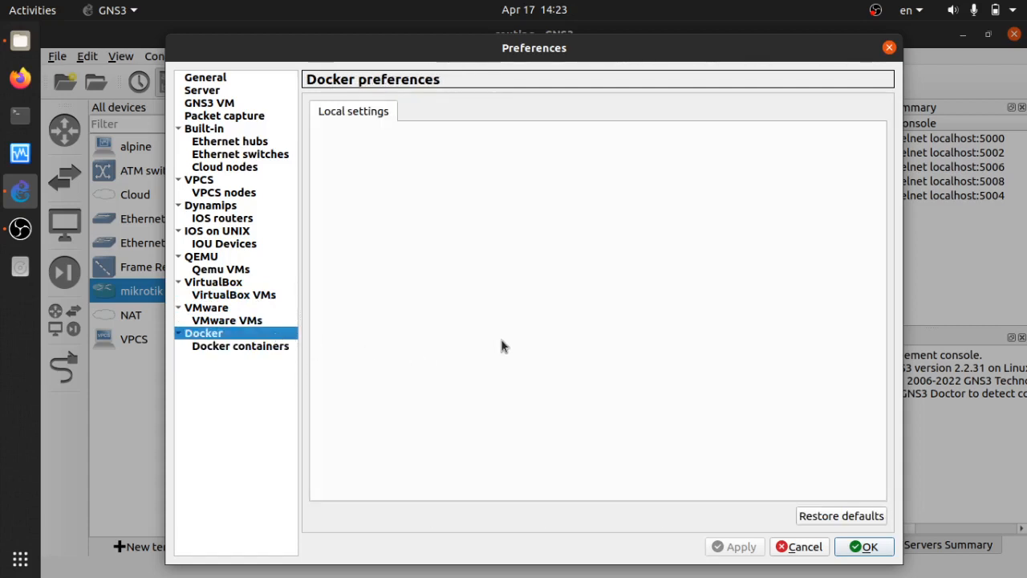
{"action": "left_click", "coordinate": [267, 347]}
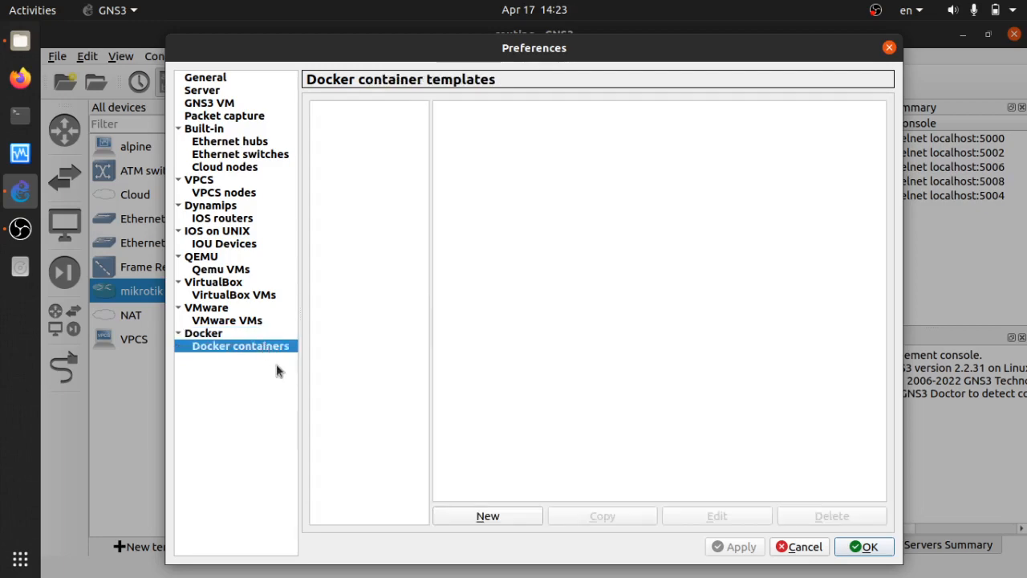
{"action": "left_click", "coordinate": [791, 549]}
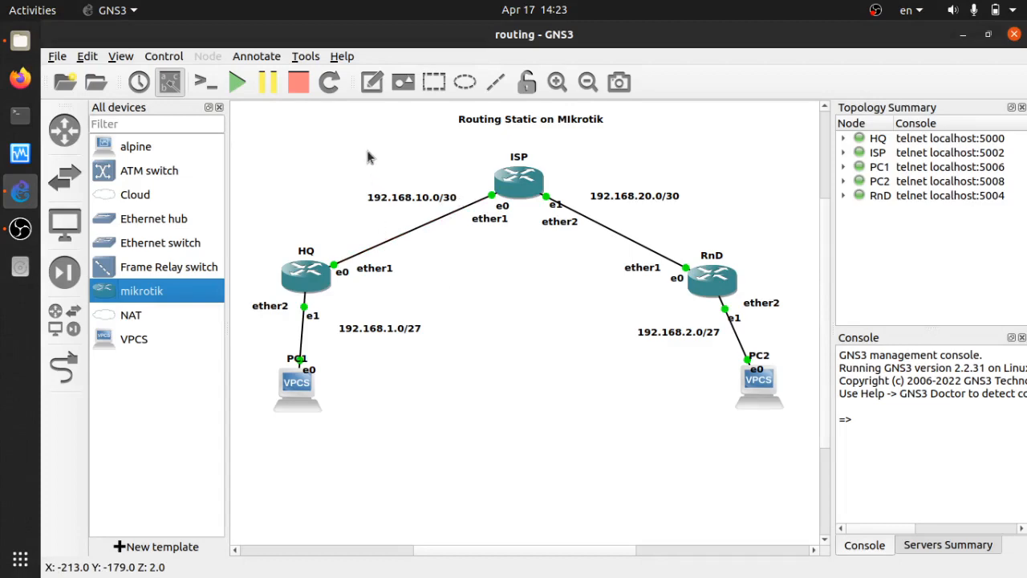
{"action": "left_click", "coordinate": [342, 56]}
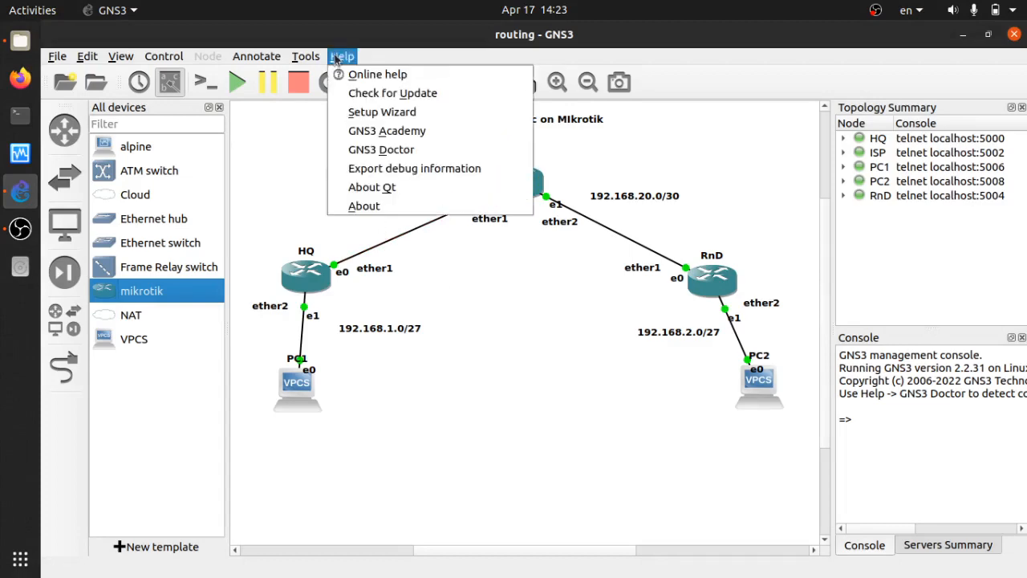
{"action": "left_click", "coordinate": [350, 208]}
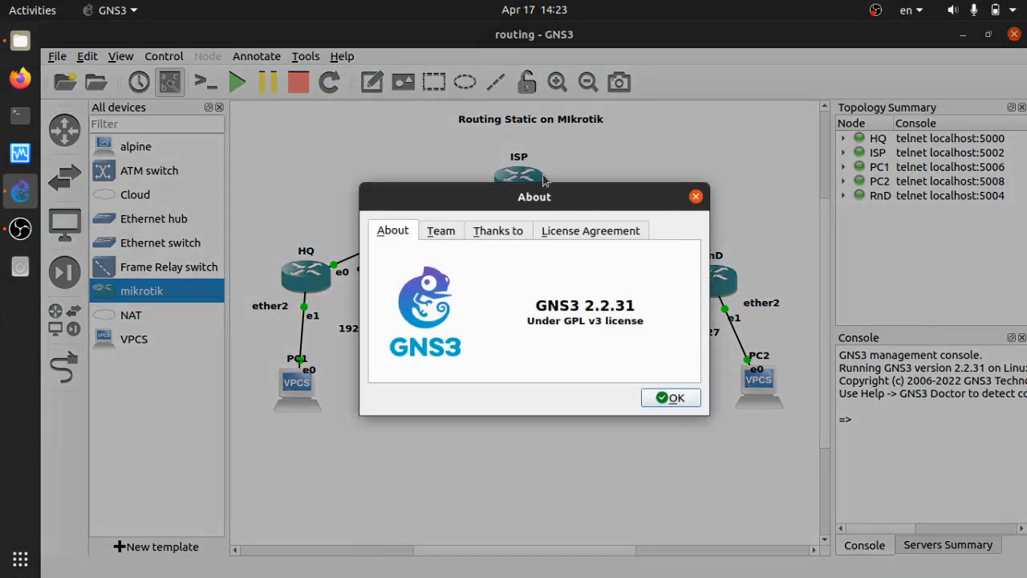
{"action": "left_click_drag", "start_coordinate": [534, 193], "coordinate": [523, 132]}
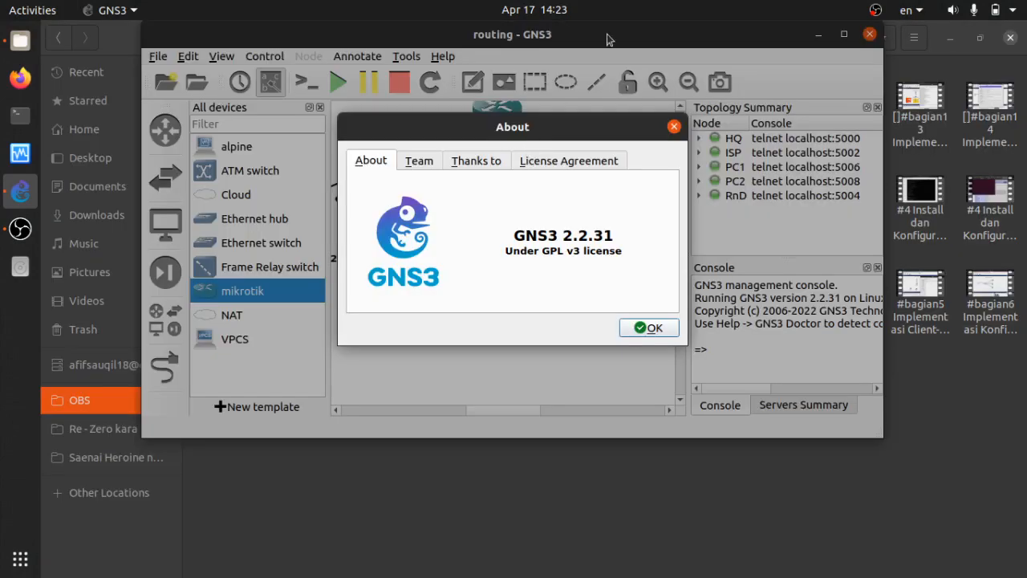
{"action": "left_click", "coordinate": [841, 35]}
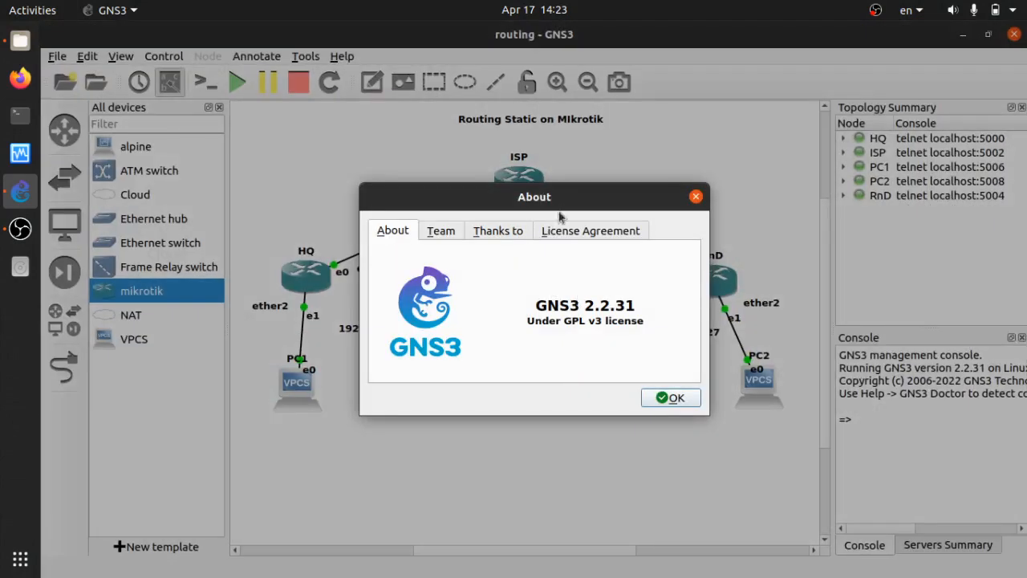
{"action": "left_click", "coordinate": [672, 398]}
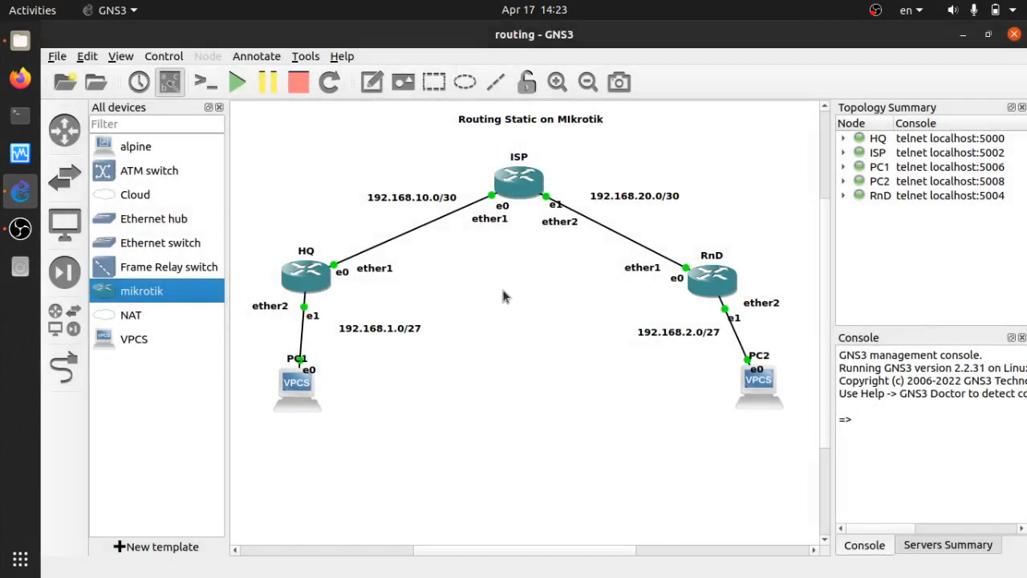
Open the ISP router console and log in as admin with an empty password.
{"action": "left_click", "coordinate": [525, 188]}
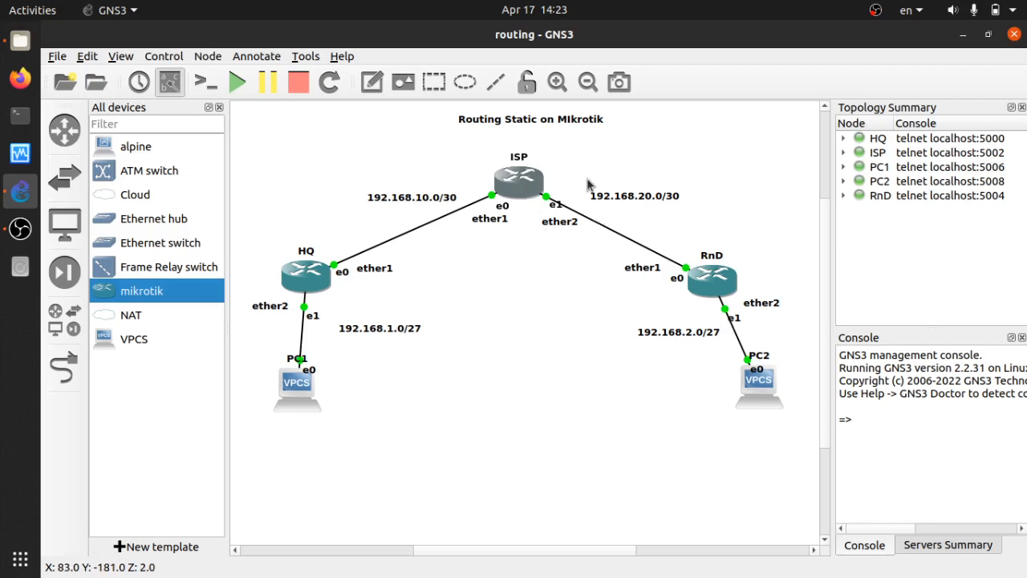
{"action": "type", "text": "admi"}
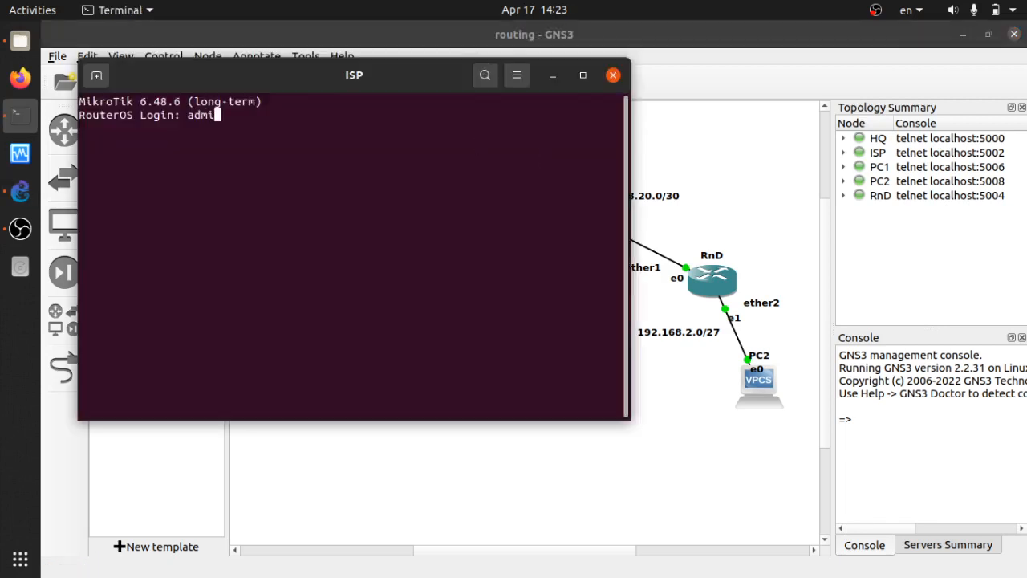
{"action": "type", "text": "n"}
{"action": "key", "text": "Return"}
{"action": "key", "text": "Return"}
{"action": "key", "text": "Return"}
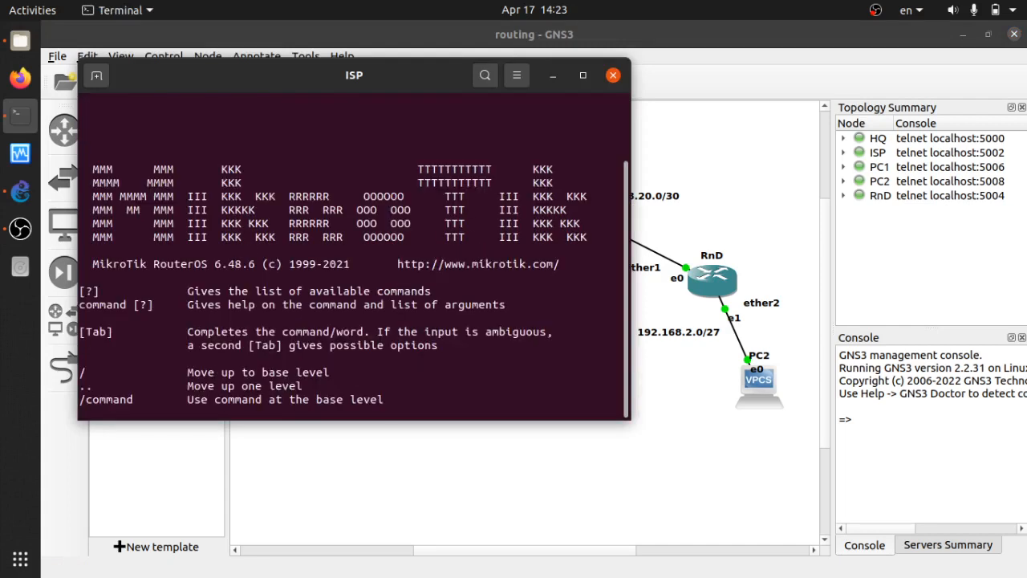
{"action": "key", "text": "Return"}
{"action": "key", "text": "Return"}
{"action": "key", "text": "Return"}
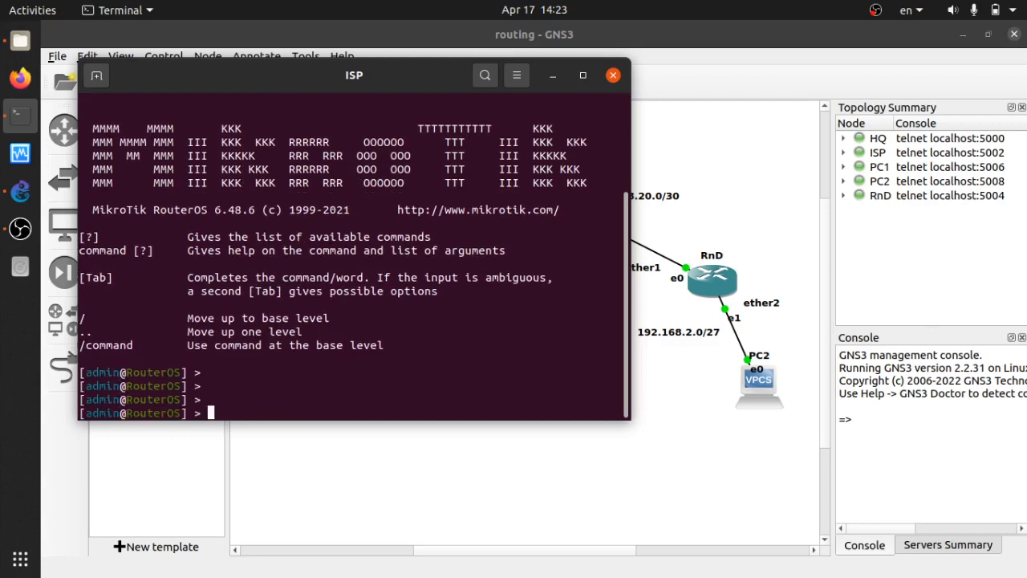
{"action": "left_click_drag", "start_coordinate": [426, 62], "coordinate": [857, 135]}
Run 'interface print' and 'ip address print' to check ISP's interfaces and addresses.
{"action": "type", "text": "interface print"}
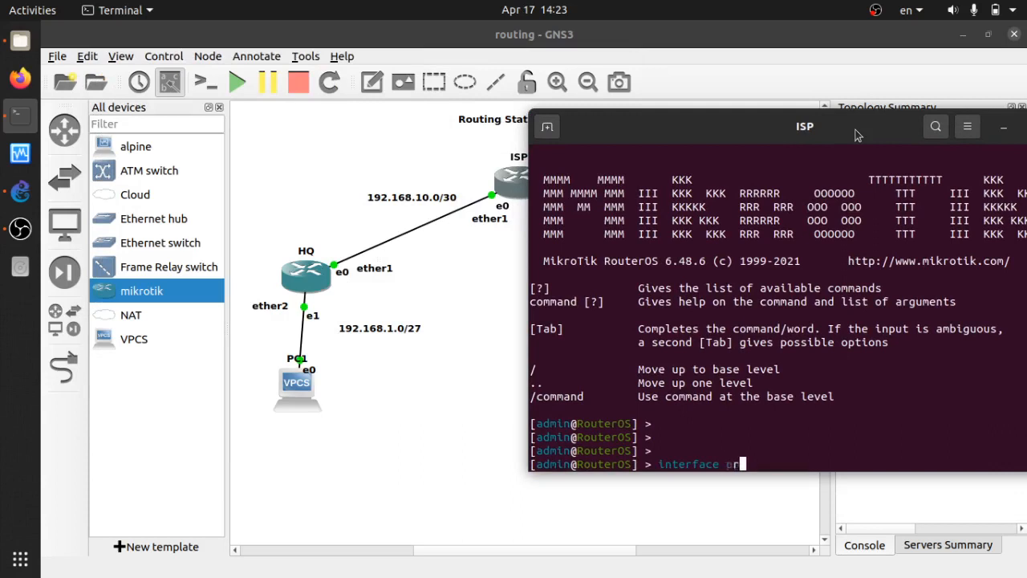
{"action": "key", "text": "Return"}
{"action": "key", "text": "Return"}
{"action": "key", "text": "Return"}
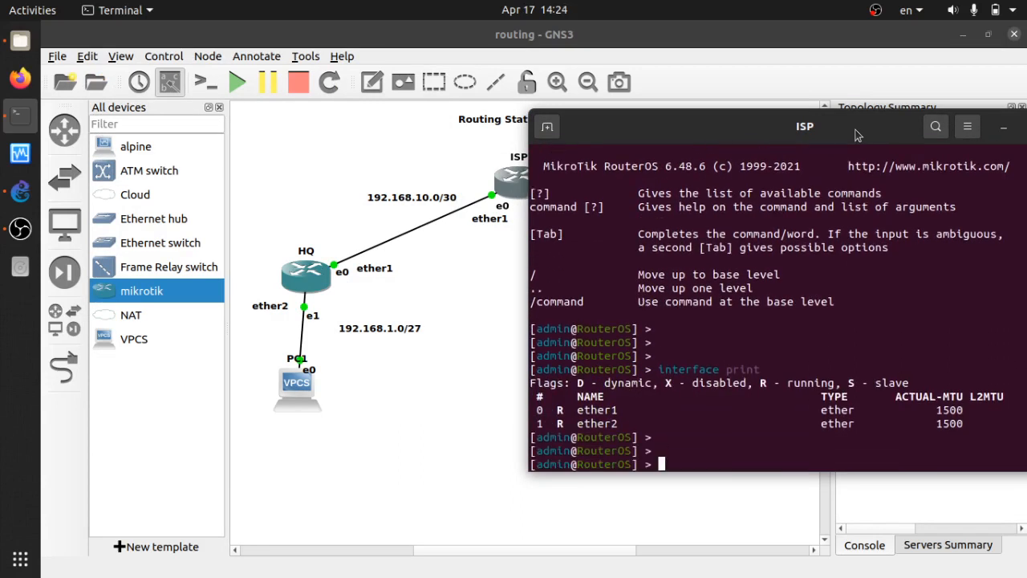
{"action": "type", "text": "ip address print"}
{"action": "key", "text": "Return"}
{"action": "key", "text": "Return"}
{"action": "key", "text": "Return"}
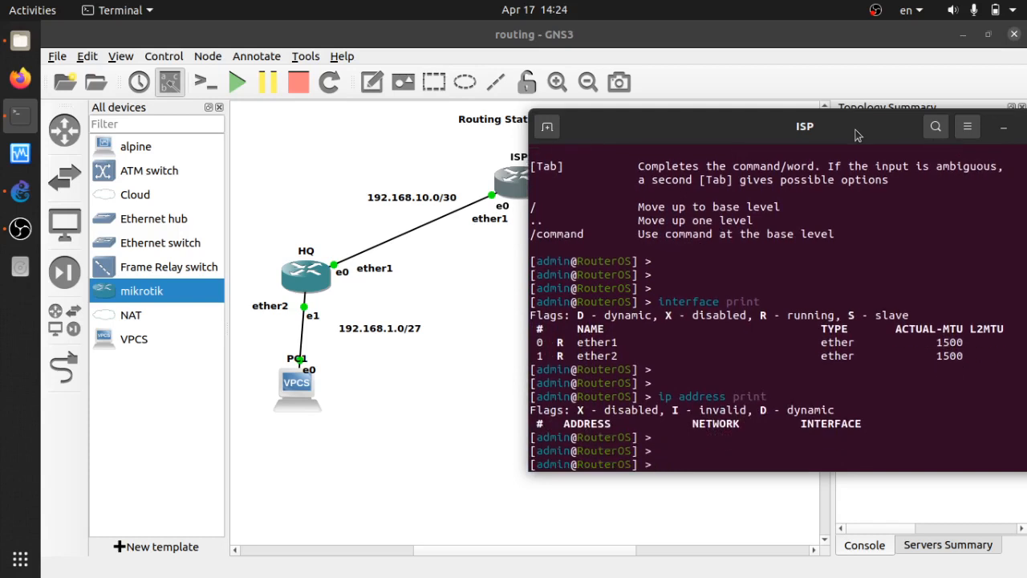
Rename the router's identity to ISP with 'system identity set name=ISP'.
{"action": "type", "text": "system identity set n"}
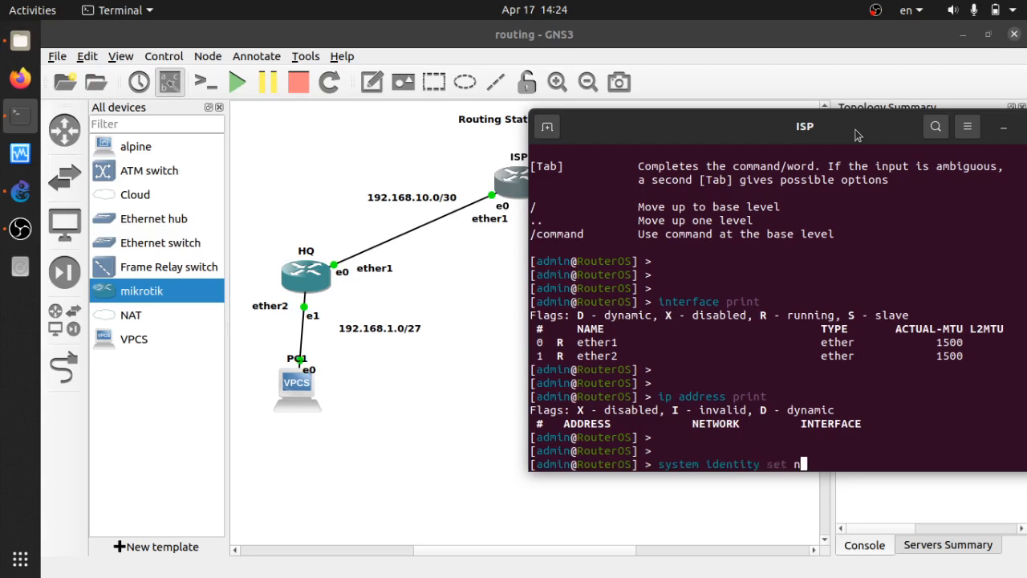
{"action": "type", "text": "ame=ISP"}
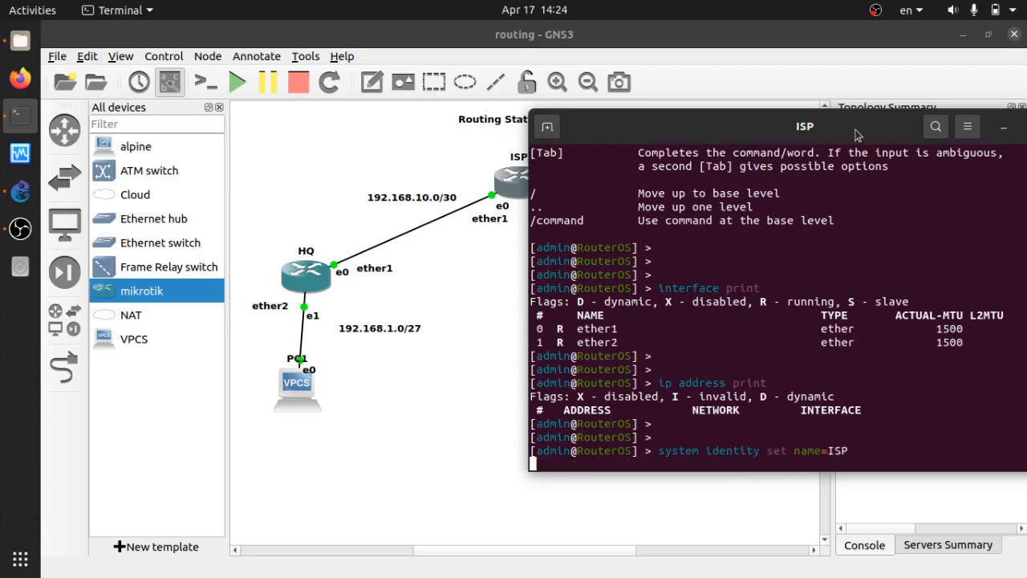
{"action": "key", "text": "Return"}
{"action": "key", "text": "Return"}
{"action": "key", "text": "Return"}
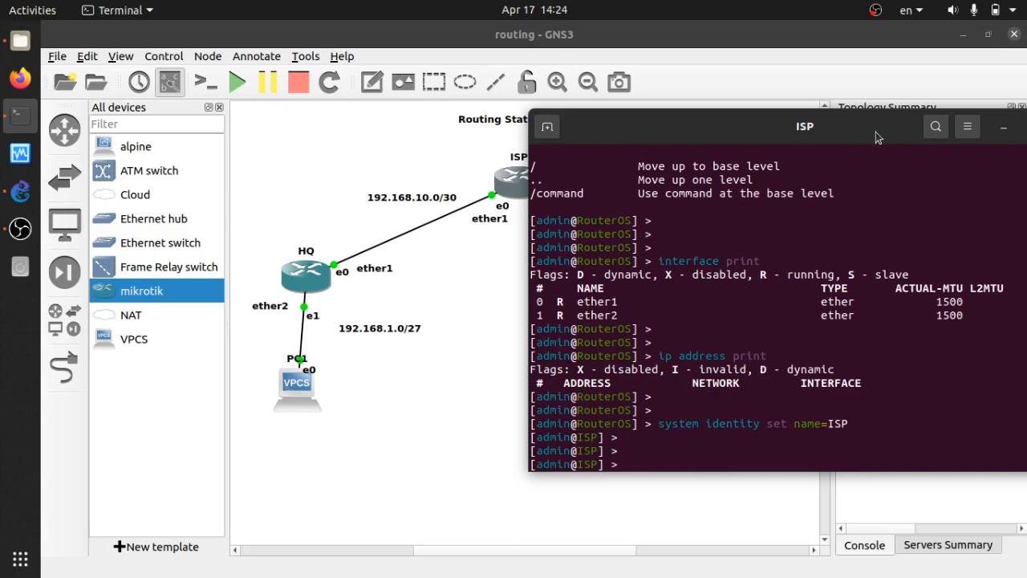
{"action": "left_click_drag", "start_coordinate": [876, 131], "coordinate": [876, 79]}
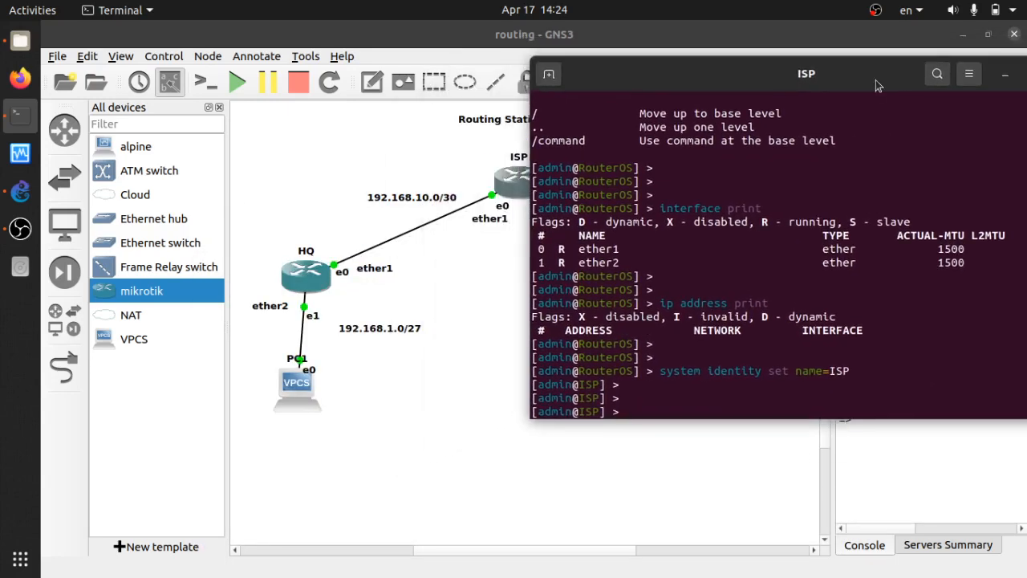
{"action": "left_click_drag", "start_coordinate": [858, 81], "coordinate": [641, 338]}
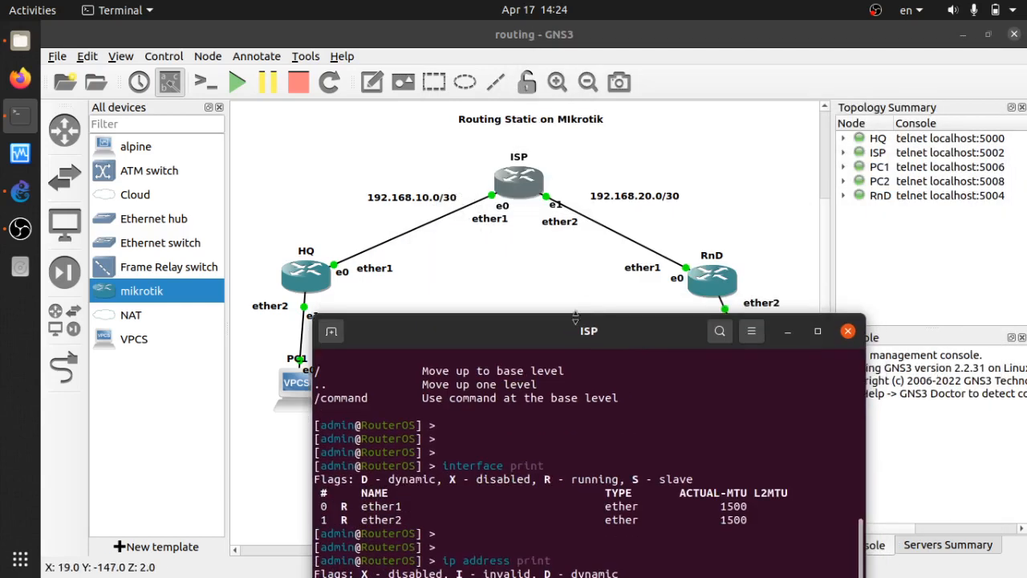
{"action": "left_click_drag", "start_coordinate": [572, 341], "coordinate": [778, 84]}
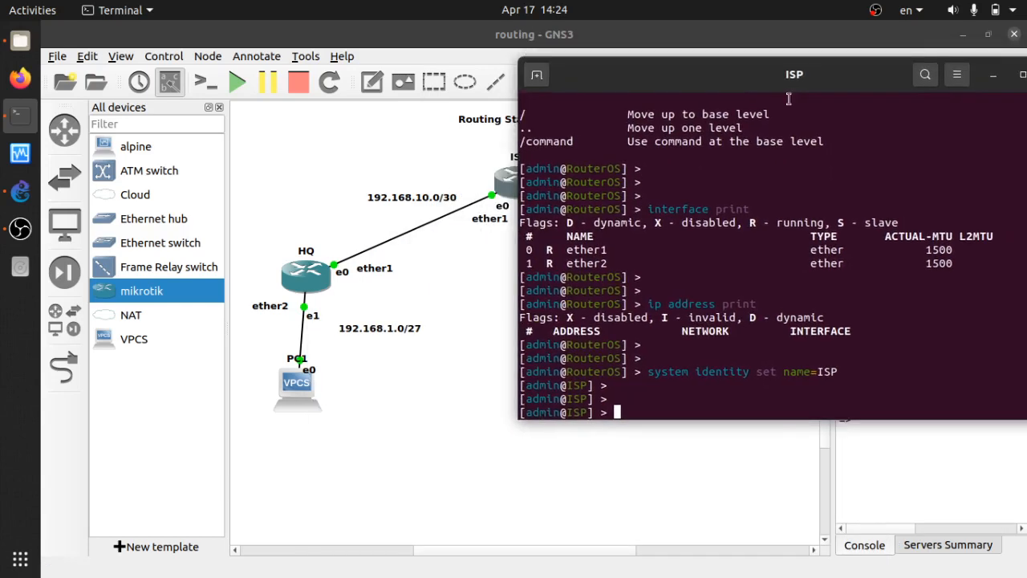
Add address 192.168.10.1/30 to ISP's ether1.
{"action": "type", "text": "ip address add a"}
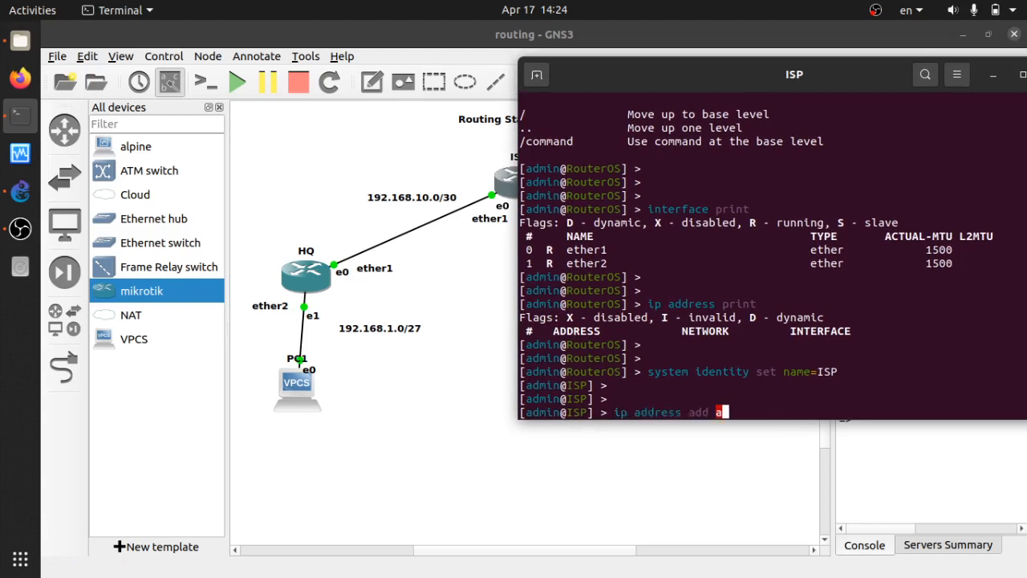
{"action": "type", "text": "ddress=192.1"}
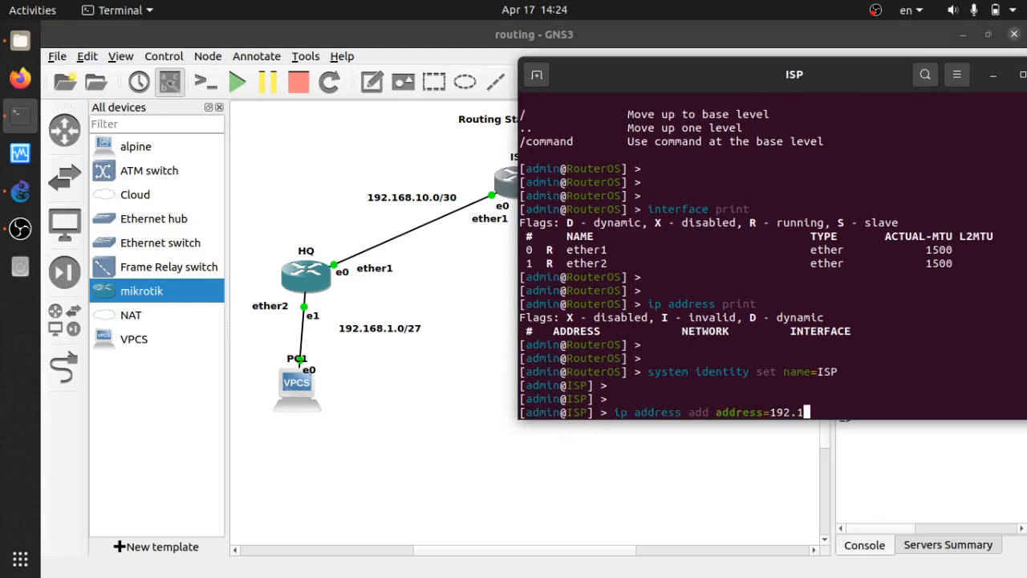
{"action": "type", "text": "68.10.1/30 interface="}
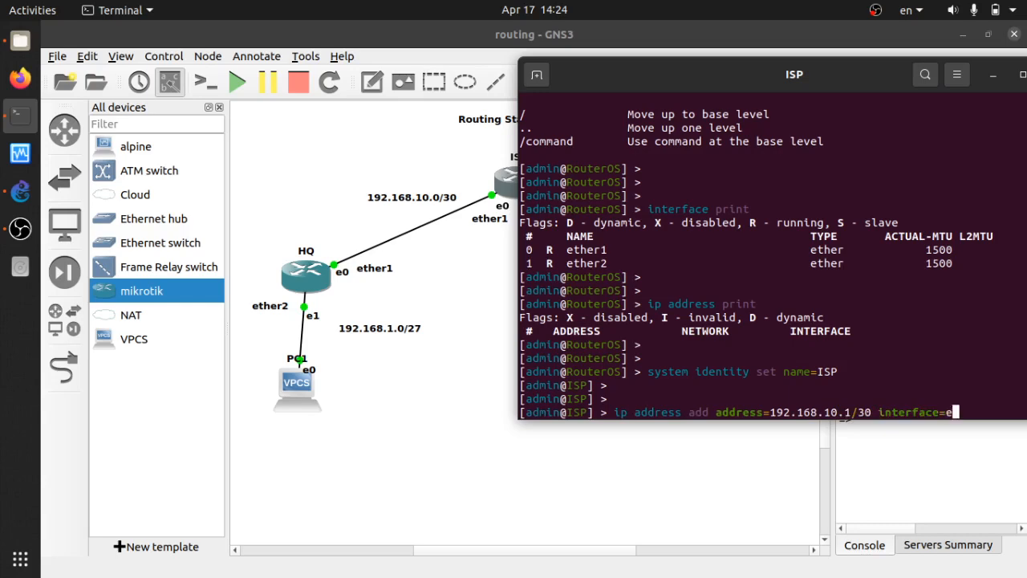
{"action": "type", "text": "ether1"}
{"action": "key", "text": "Return"}
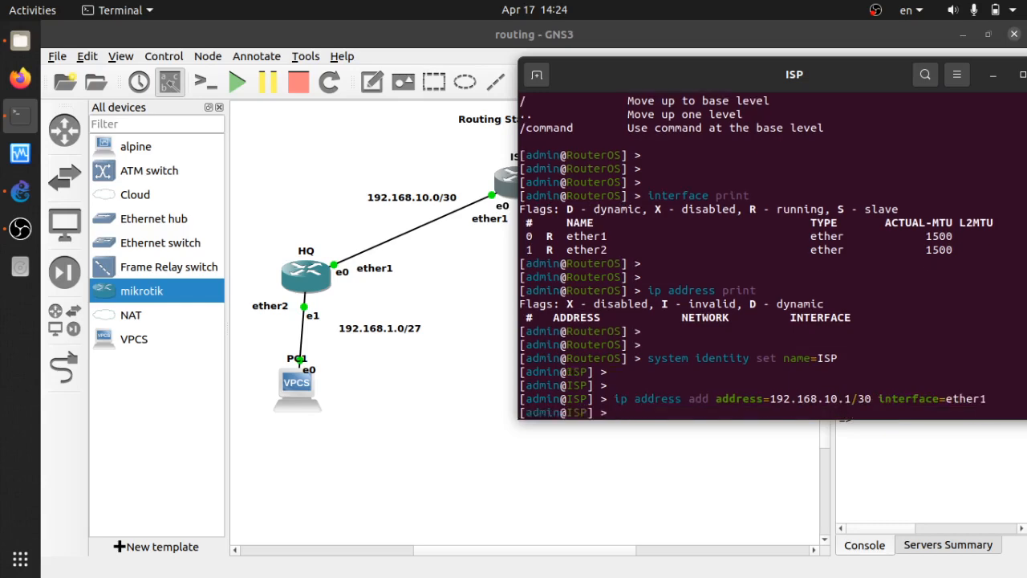
{"action": "key", "text": "Up"}
{"action": "key", "text": "Up"}
{"action": "left_click_drag", "start_coordinate": [778, 78], "coordinate": [249, 85]}
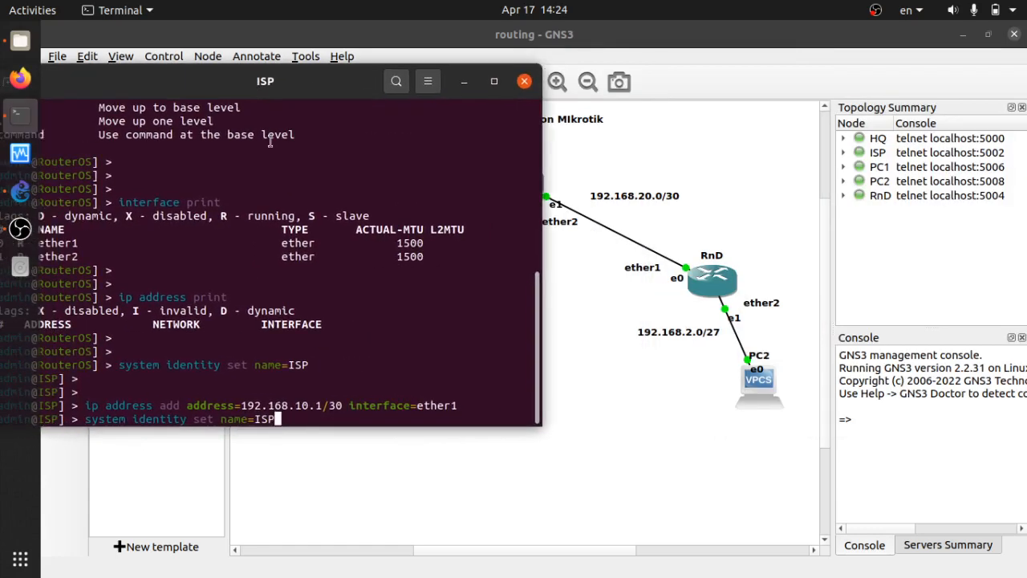
Edit the recalled command to add 192.168.20.1/30 on ether2.
{"action": "key", "text": "Down"}
{"action": "key", "text": "Left"}
{"action": "key", "text": "Left"}
{"action": "key", "text": "Left"}
{"action": "key", "text": "Left"}
{"action": "key", "text": "Left"}
{"action": "key", "text": "Left"}
{"action": "key", "text": "Left"}
{"action": "key", "text": "Left"}
{"action": "key", "text": "Left"}
{"action": "key", "text": "Left"}
{"action": "key", "text": "Left"}
{"action": "key", "text": "Left"}
{"action": "key", "text": "Left"}
{"action": "key", "text": "Left"}
{"action": "key", "text": "Left"}
{"action": "key", "text": "Left"}
{"action": "key", "text": "Left"}
{"action": "key", "text": "Left"}
{"action": "key", "text": "Left"}
{"action": "key", "text": "Left"}
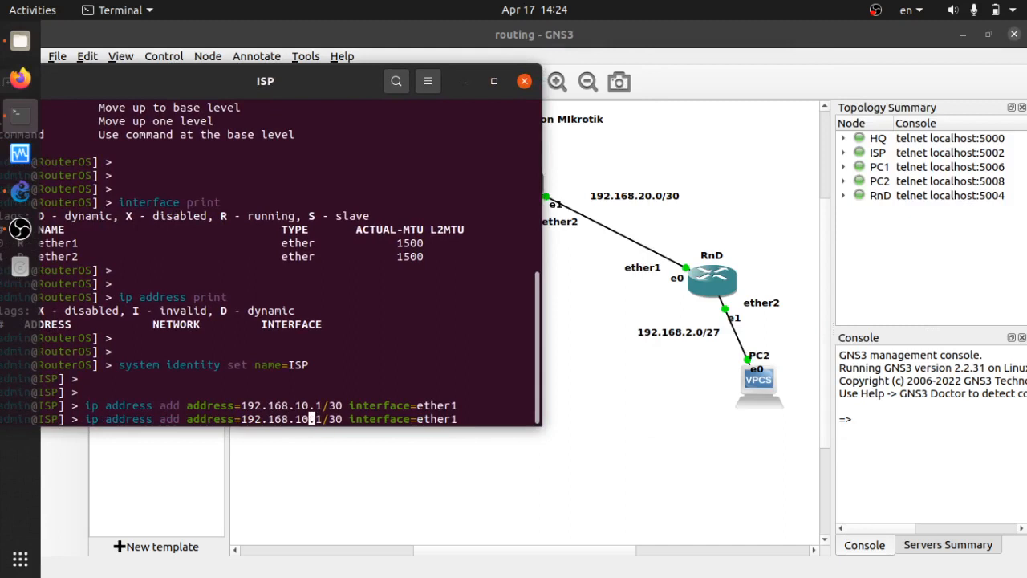
{"action": "key", "text": "Left"}
{"action": "key", "text": "BackSpace"}
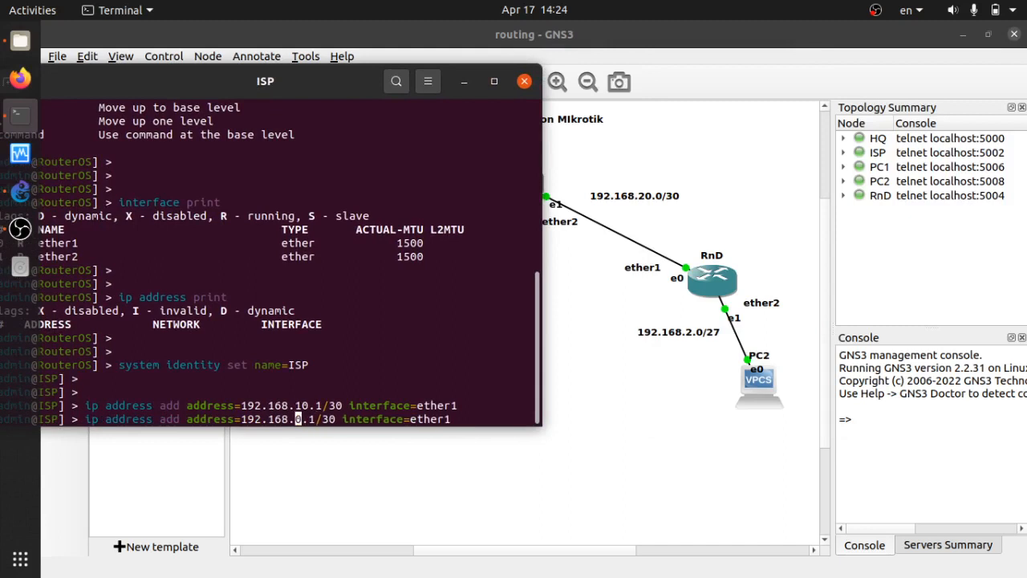
{"action": "type", "text": "2"}
{"action": "key", "text": "End"}
{"action": "key", "text": "BackSpace"}
{"action": "type", "text": "2"}
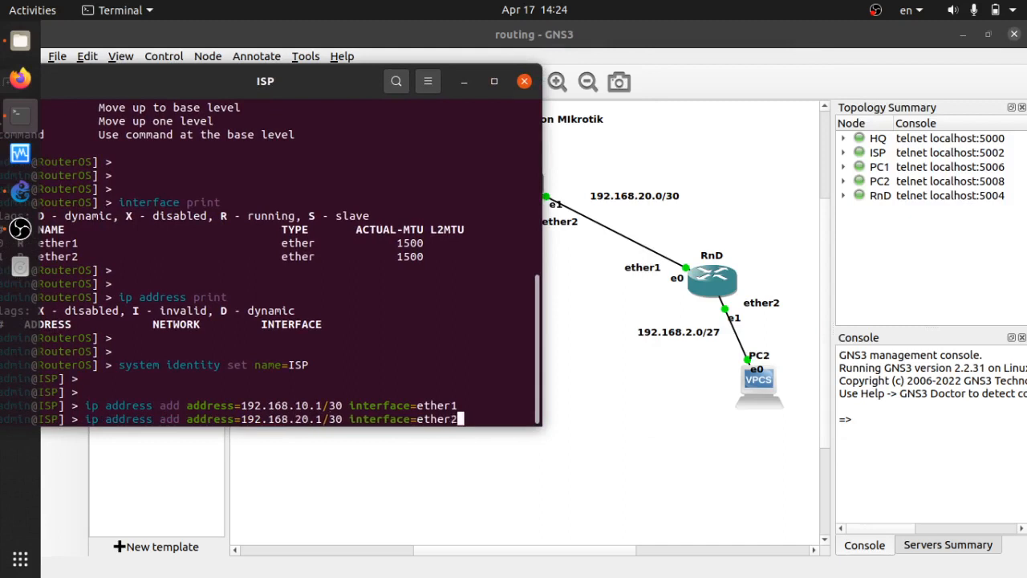
{"action": "key", "text": "Return"}
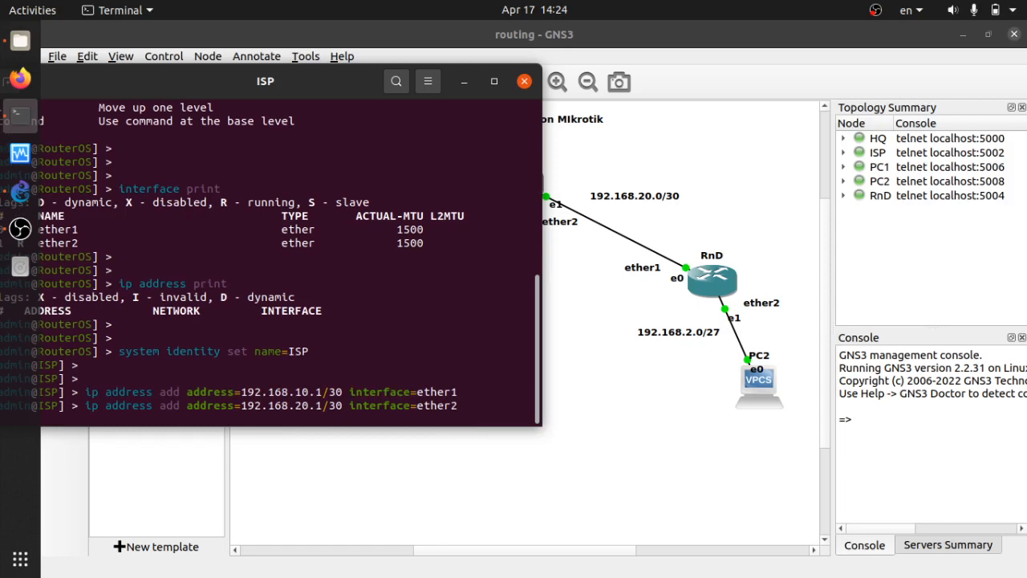
Run 'ip address print' and highlight the two assigned address rows.
{"action": "left_click_drag", "start_coordinate": [273, 90], "coordinate": [506, 95]}
{"action": "key", "text": "Return"}
{"action": "key", "text": "Return"}
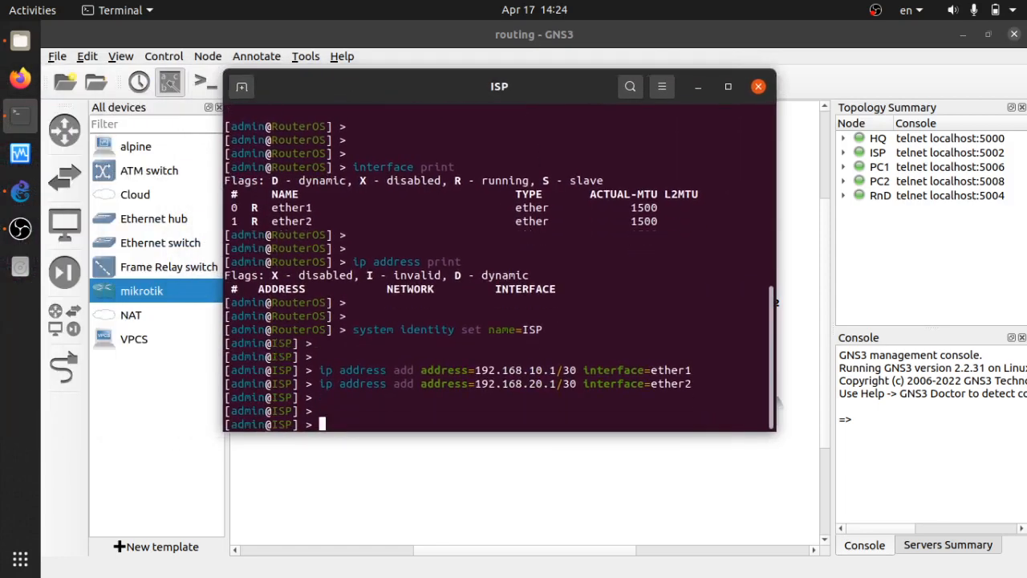
{"action": "type", "text": "ip address print"}
{"action": "key", "text": "Return"}
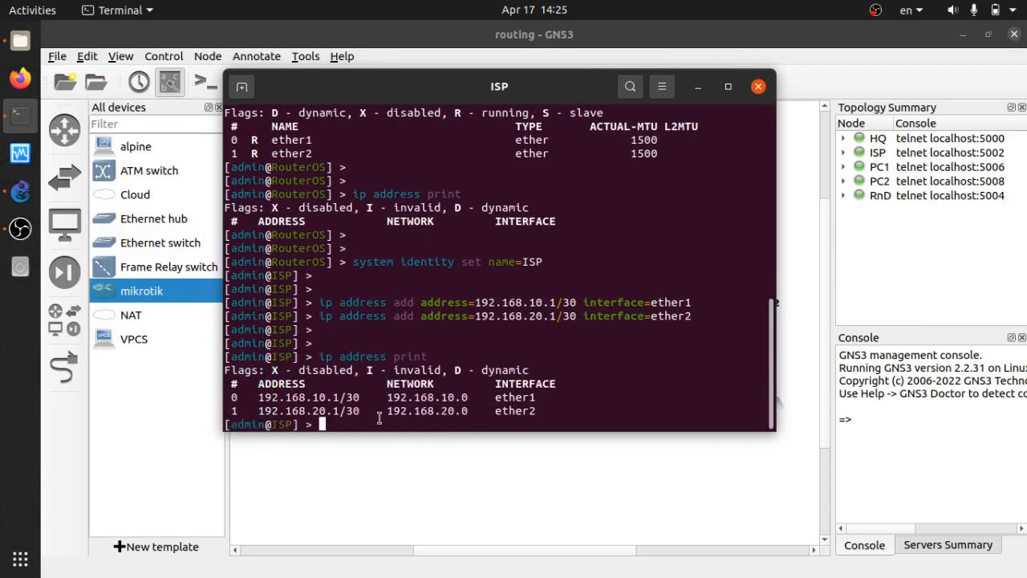
{"action": "left_click_drag", "start_coordinate": [543, 411], "coordinate": [258, 395]}
Close the ISP console and open the HQ router's console from the canvas.
{"action": "left_click", "coordinate": [538, 390]}
{"action": "left_click", "coordinate": [503, 268]}
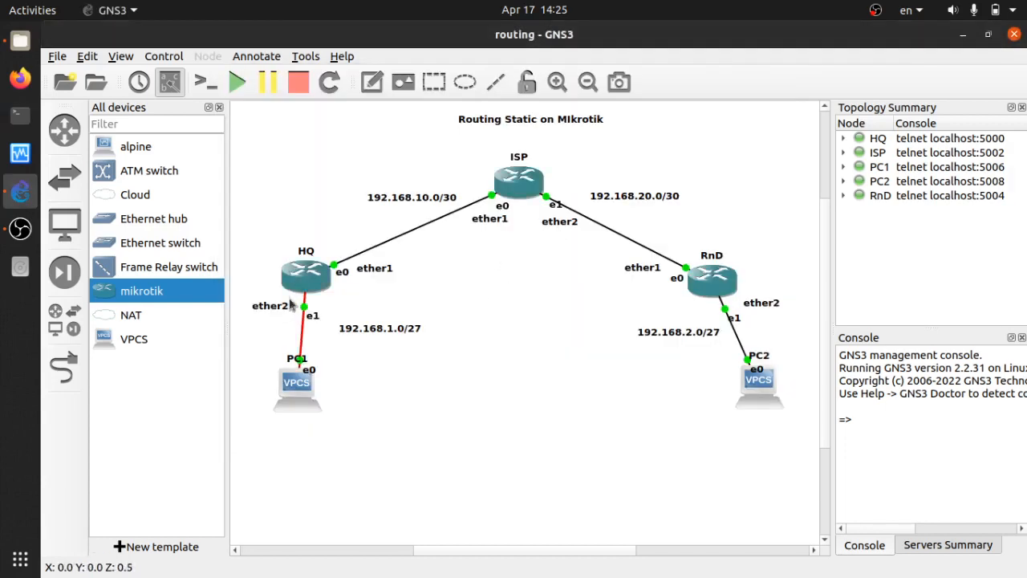
{"action": "double_click", "coordinate": [297, 275]}
{"action": "left_click", "coordinate": [514, 304]}
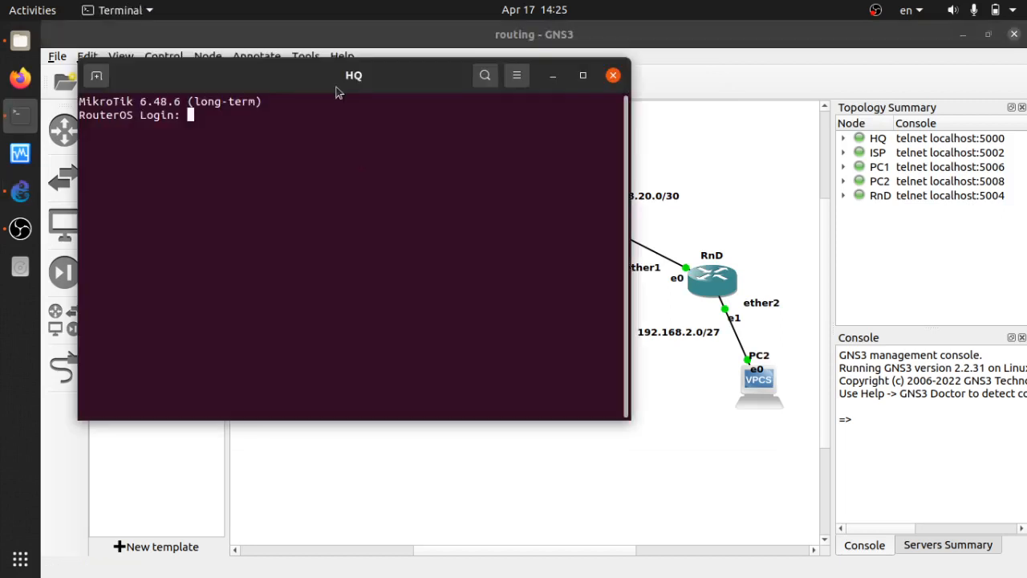
Move the HQ console aside and box-select HQ with PC1, then RnD with PC2.
{"action": "left_click_drag", "start_coordinate": [338, 92], "coordinate": [534, 383]}
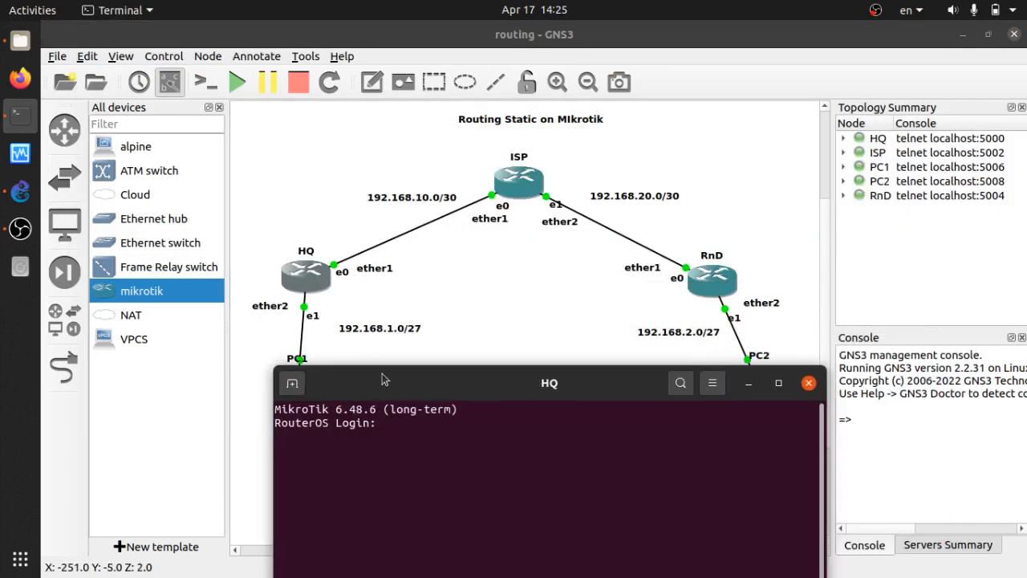
{"action": "left_click_drag", "start_coordinate": [386, 380], "coordinate": [418, 465]}
{"action": "left_click_drag", "start_coordinate": [260, 208], "coordinate": [449, 443]}
{"action": "left_click_drag", "start_coordinate": [589, 161], "coordinate": [798, 460]}
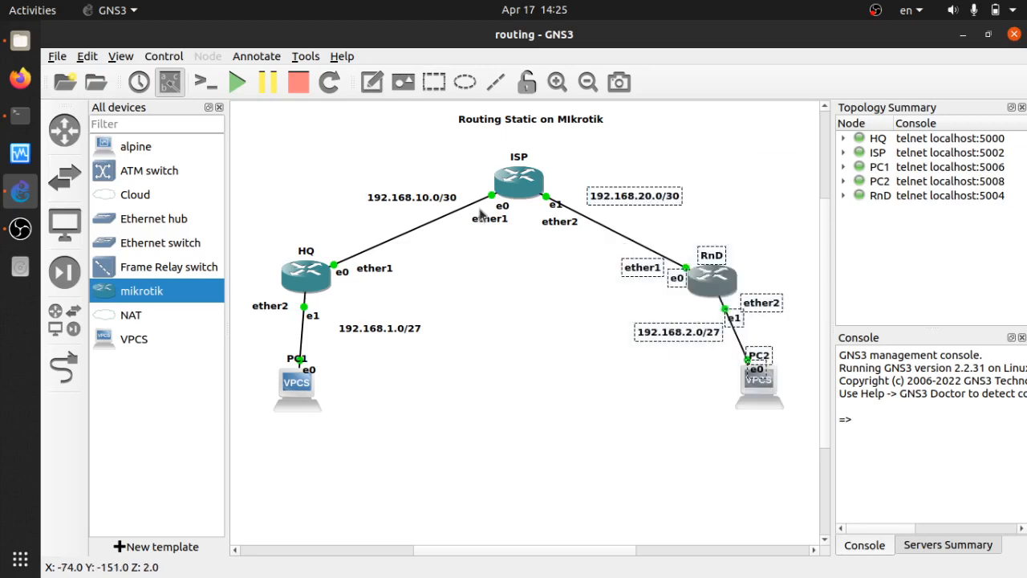
{"action": "left_click", "coordinate": [348, 155]}
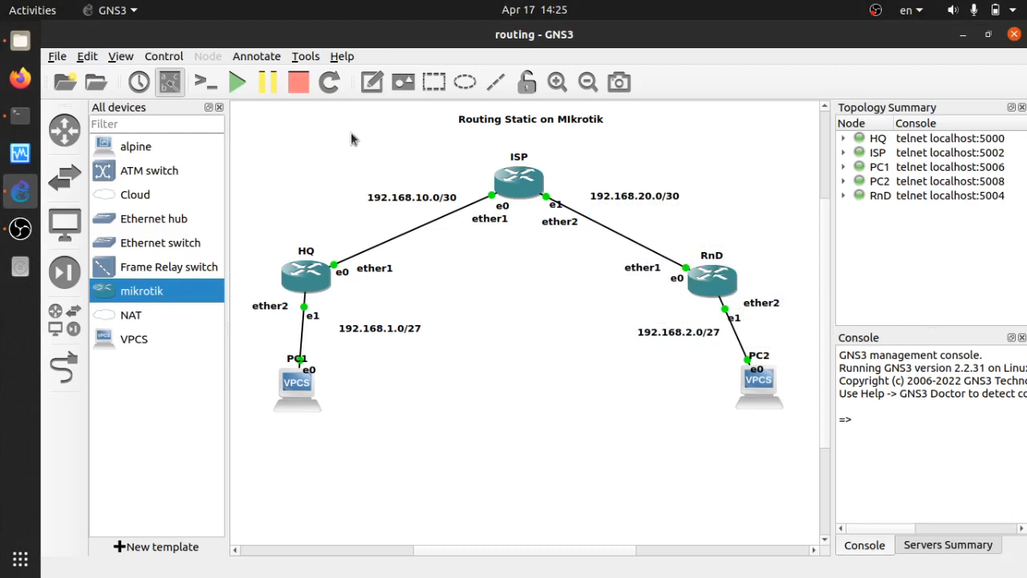
Box-select the ISP router, then RnD and PC2, clear selections, and bring HQ's console forward.
{"action": "left_click_drag", "start_coordinate": [342, 131], "coordinate": [663, 250]}
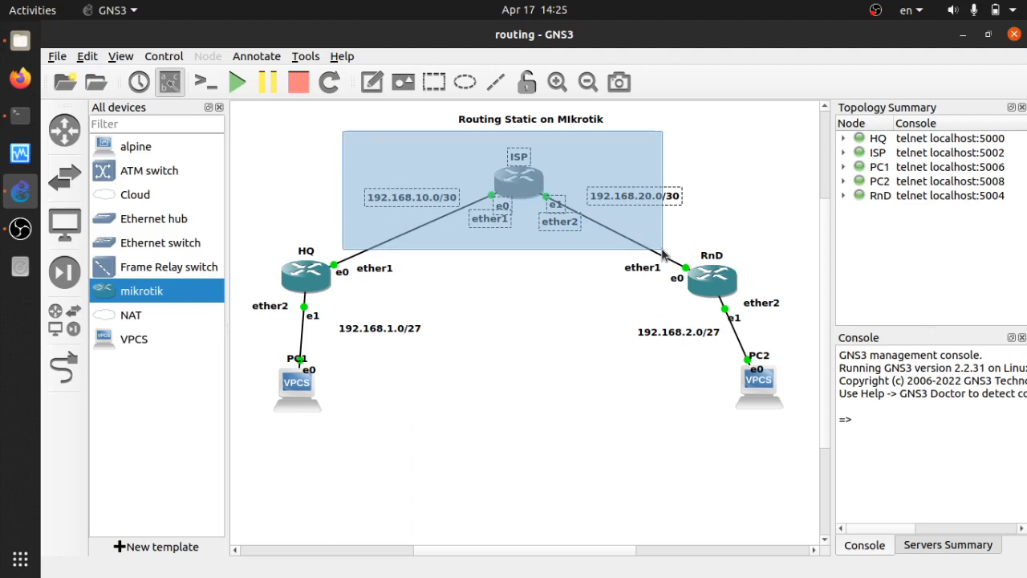
{"action": "left_click_drag", "start_coordinate": [663, 251], "coordinate": [663, 251]}
{"action": "left_click", "coordinate": [383, 310]}
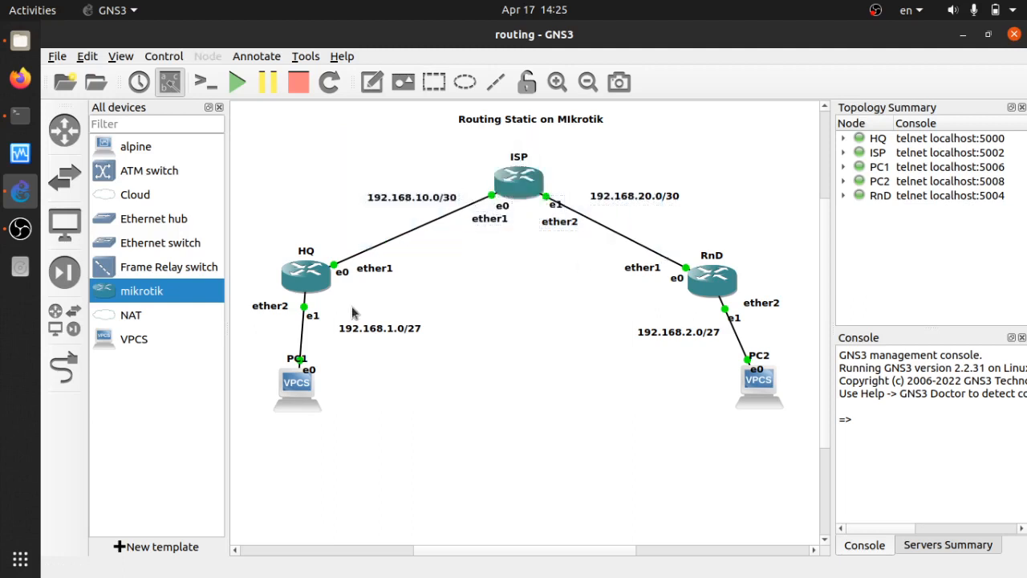
{"action": "left_click_drag", "start_coordinate": [625, 206], "coordinate": [803, 443]}
{"action": "left_click", "coordinate": [479, 311]}
{"action": "left_click", "coordinate": [16, 120]}
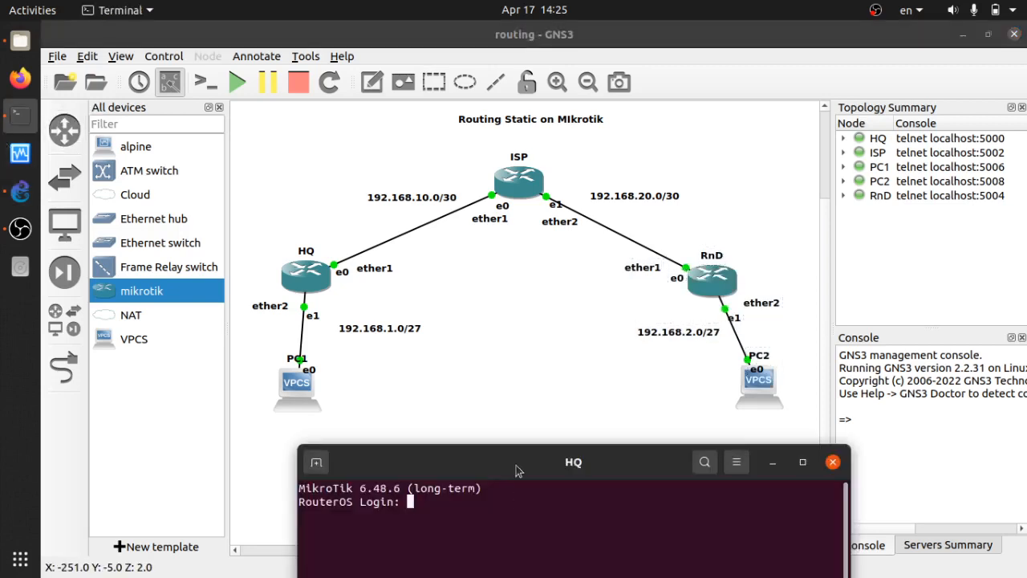
Log into the HQ router as admin with an empty password.
{"action": "left_click_drag", "start_coordinate": [517, 463], "coordinate": [661, 318]}
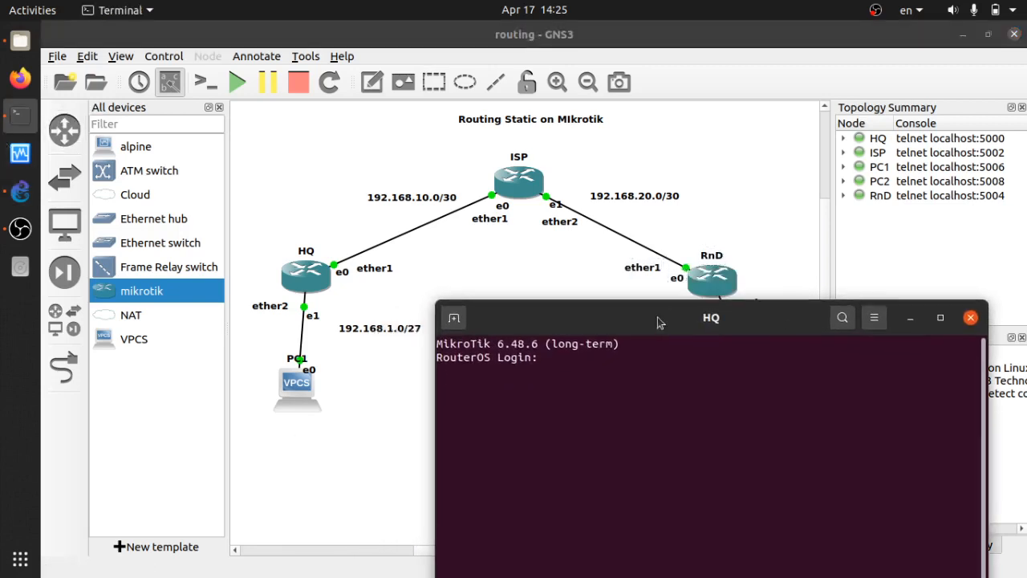
{"action": "type", "text": "admin"}
{"action": "key", "text": "Return"}
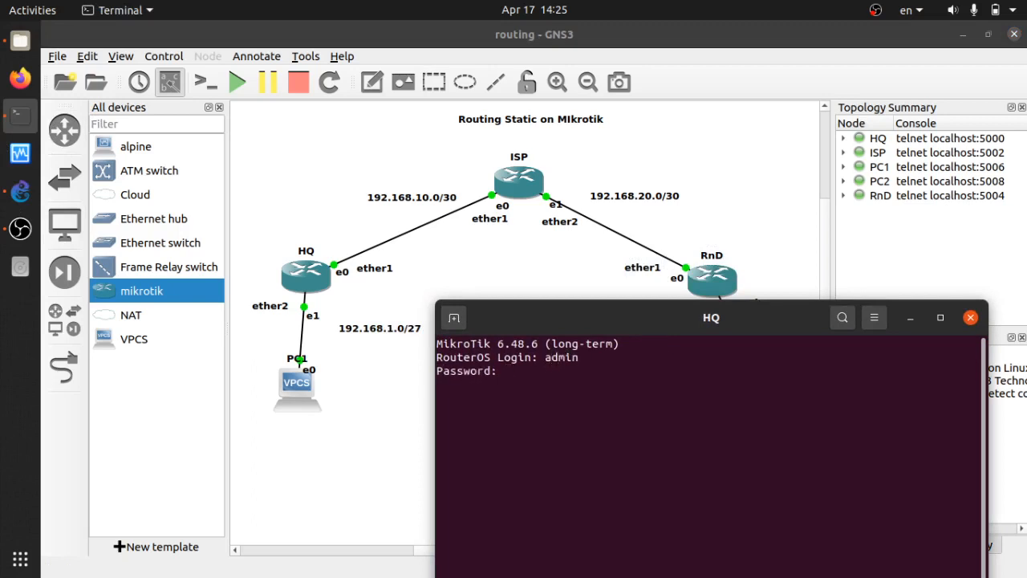
{"action": "key", "text": "Return"}
{"action": "left_click_drag", "start_coordinate": [703, 324], "coordinate": [713, 163]}
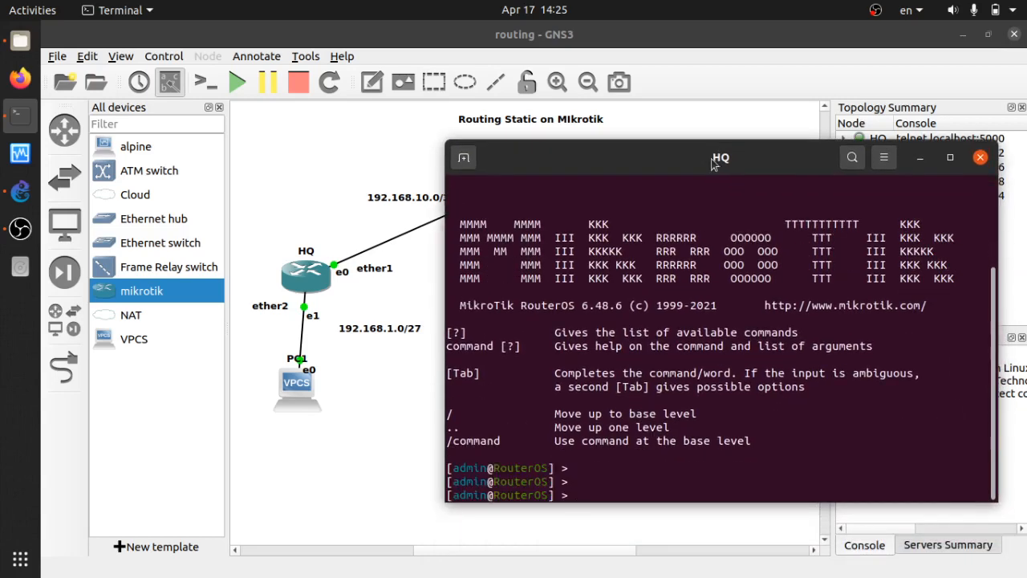
Set the router identity to HQ.
{"action": "type", "text": "system identity set name="}
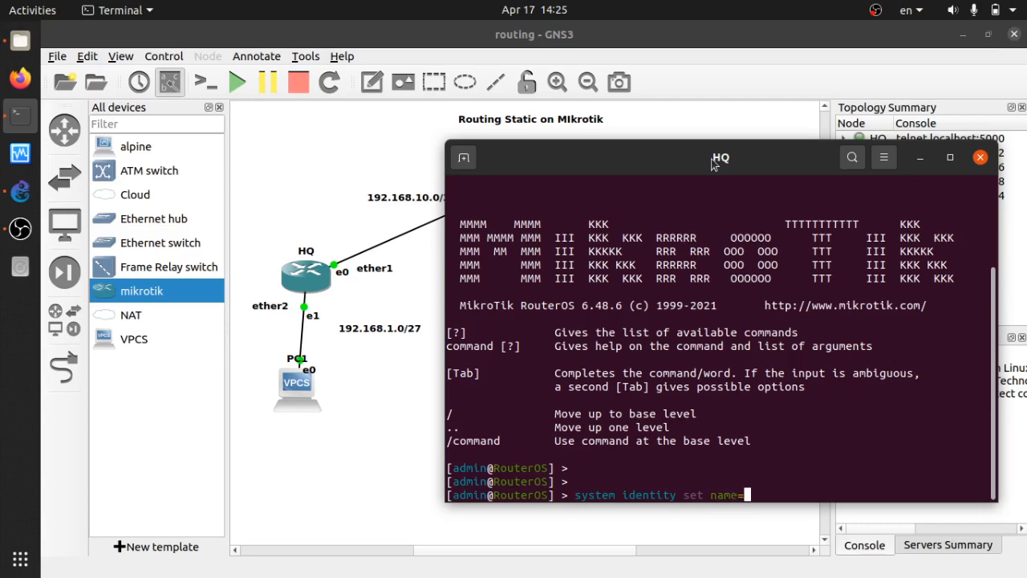
{"action": "type", "text": "HQ"}
{"action": "key", "text": "Return"}
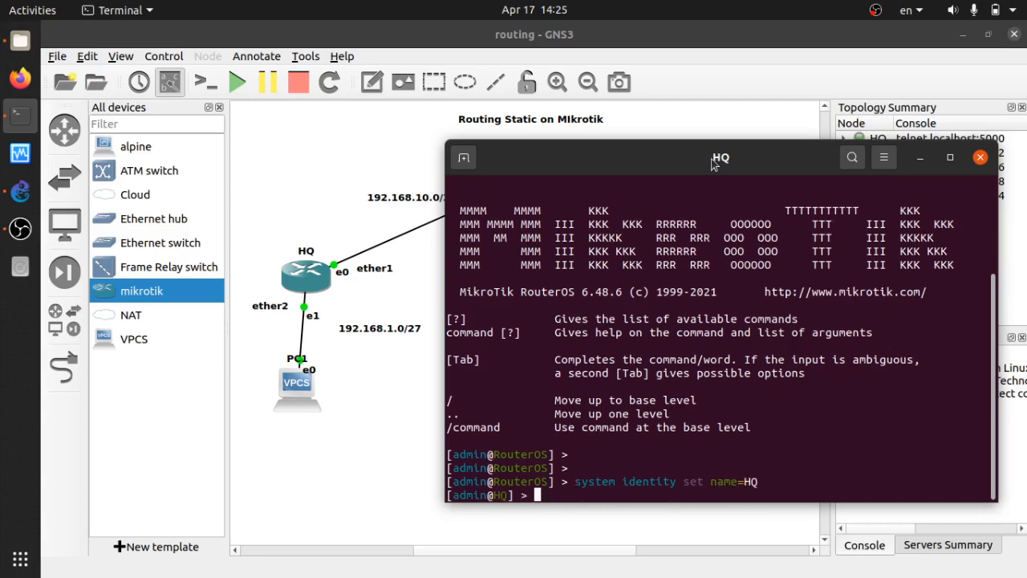
{"action": "key", "text": "Return"}
{"action": "key", "text": "Return"}
Add address 192.168.10.2/30 on ether1.
{"action": "type", "text": "ip a"}
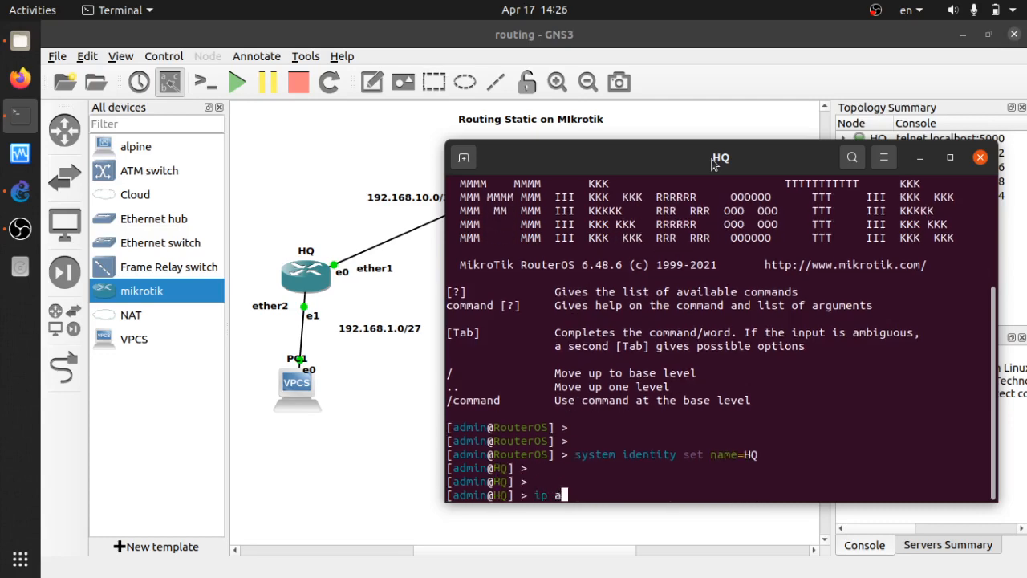
{"action": "type", "text": "ddress 192.168."}
{"action": "key", "text": "BackSpace"}
{"action": "key", "text": "BackSpace"}
{"action": "key", "text": "BackSpace"}
{"action": "key", "text": "BackSpace"}
{"action": "key", "text": "BackSpace"}
{"action": "key", "text": "BackSpace"}
{"action": "type", "text": "add address=192"}
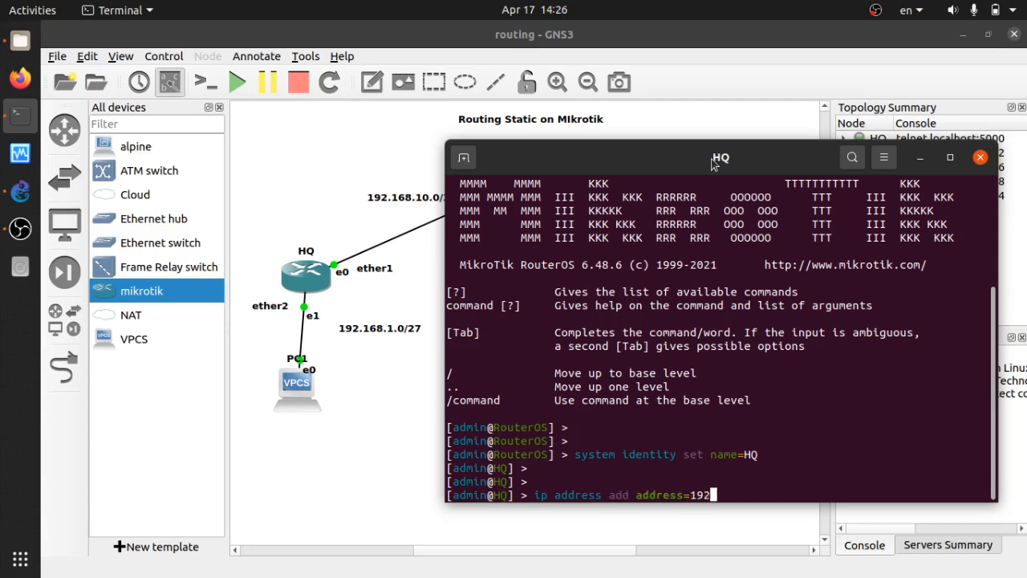
{"action": "type", "text": ".168.10.1"}
{"action": "key", "text": "BackSpace"}
{"action": "type", "text": "2/30 interface=e"}
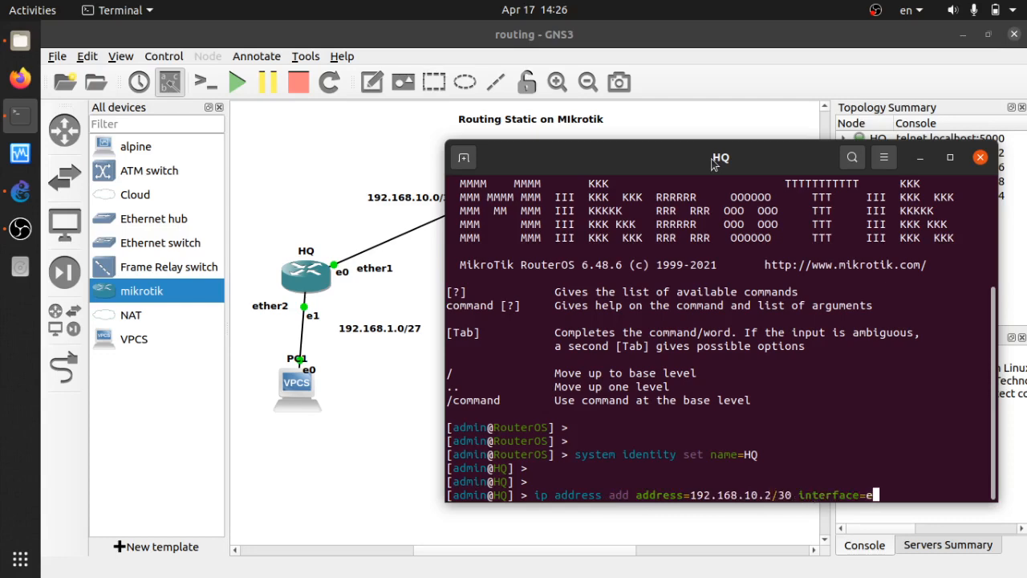
{"action": "type", "text": "ther1"}
{"action": "key", "text": "Return"}
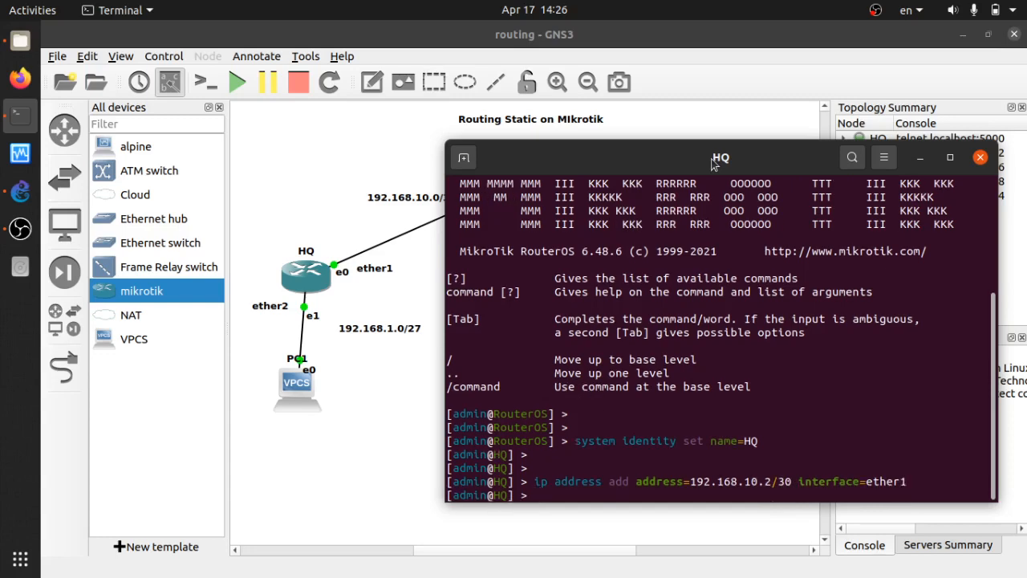
Edit the recalled command to add 192.168.1.1/27 on ether2.
{"action": "key", "text": "Up"}
{"action": "key", "text": "Left"}
{"action": "key", "text": "Left"}
{"action": "key", "text": "Left"}
{"action": "key", "text": "Left"}
{"action": "key", "text": "Left"}
{"action": "key", "text": "Left"}
{"action": "key", "text": "Left"}
{"action": "key", "text": "Left"}
{"action": "key", "text": "Left"}
{"action": "key", "text": "Left"}
{"action": "key", "text": "Left"}
{"action": "key", "text": "Left"}
{"action": "key", "text": "Left"}
{"action": "key", "text": "Left"}
{"action": "key", "text": "Left"}
{"action": "key", "text": "Left"}
{"action": "key", "text": "Left"}
{"action": "key", "text": "Left"}
{"action": "key", "text": "Left"}
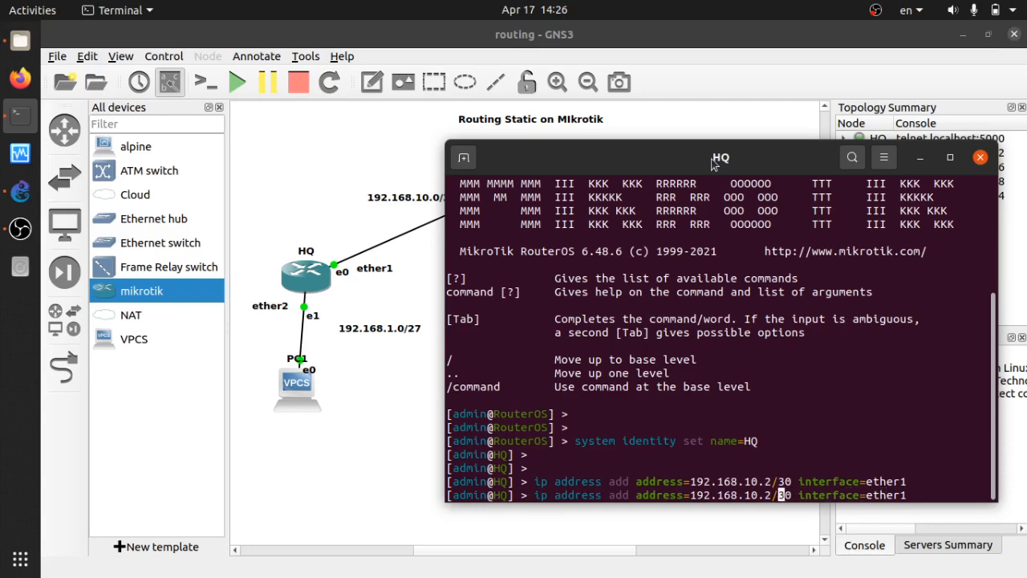
{"action": "key", "text": "Left"}
{"action": "key", "text": "Left"}
{"action": "key", "text": "Left"}
{"action": "key", "text": "BackSpace"}
{"action": "key", "text": "Right"}
{"action": "key", "text": "Right"}
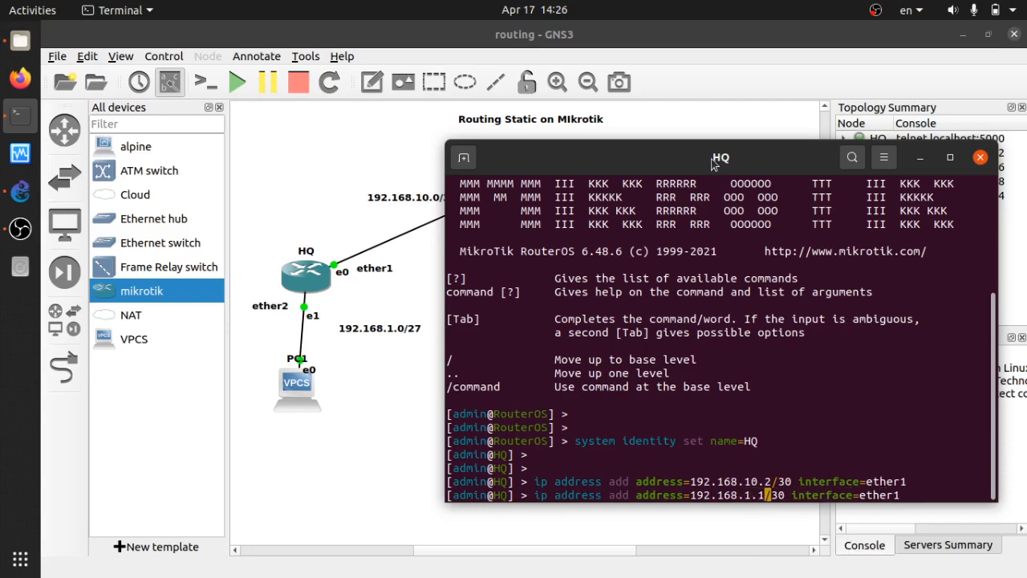
{"action": "key", "text": "Right"}
{"action": "key", "text": "Right"}
{"action": "key", "text": "Right"}
{"action": "key", "text": "BackSpace"}
{"action": "key", "text": "BackSpace"}
{"action": "type", "text": "27"}
{"action": "key", "text": "BackSpace"}
{"action": "type", "text": "2"}
{"action": "key", "text": "Return"}
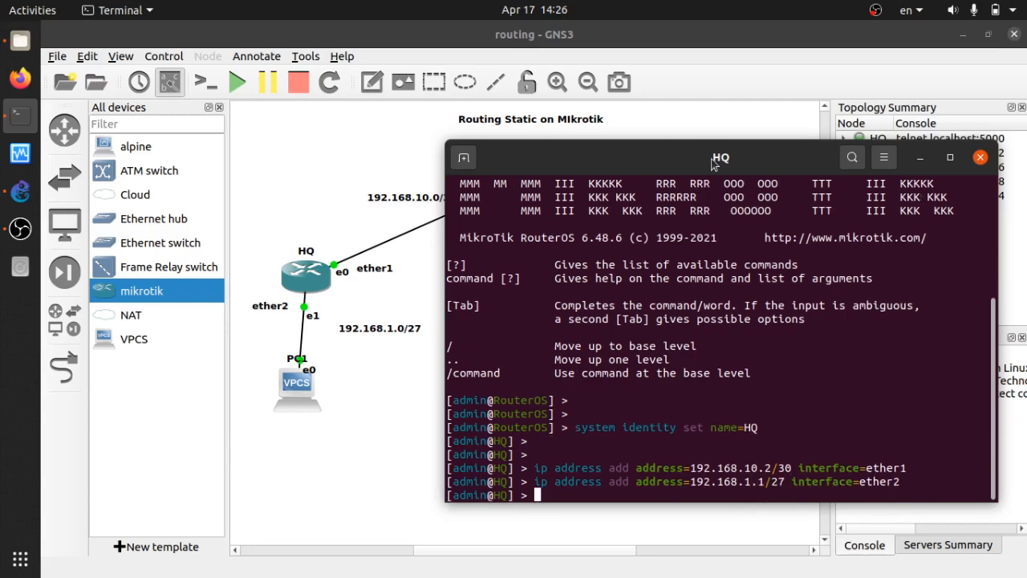
Run 'ip address print' to list HQ's configured addresses.
{"action": "key", "text": "Return"}
{"action": "key", "text": "Return"}
{"action": "type", "text": "ip address print"}
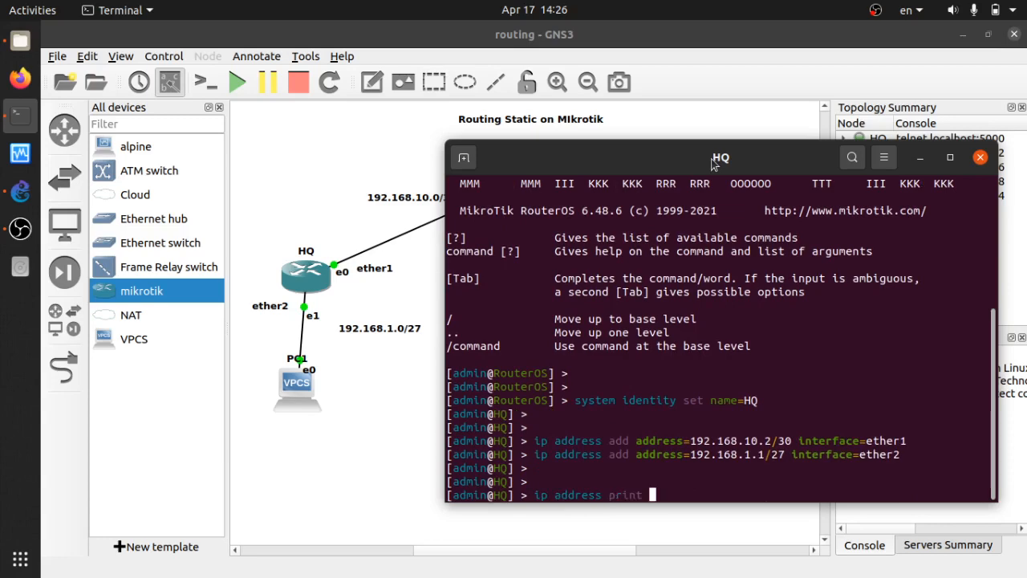
{"action": "key", "text": "Return"}
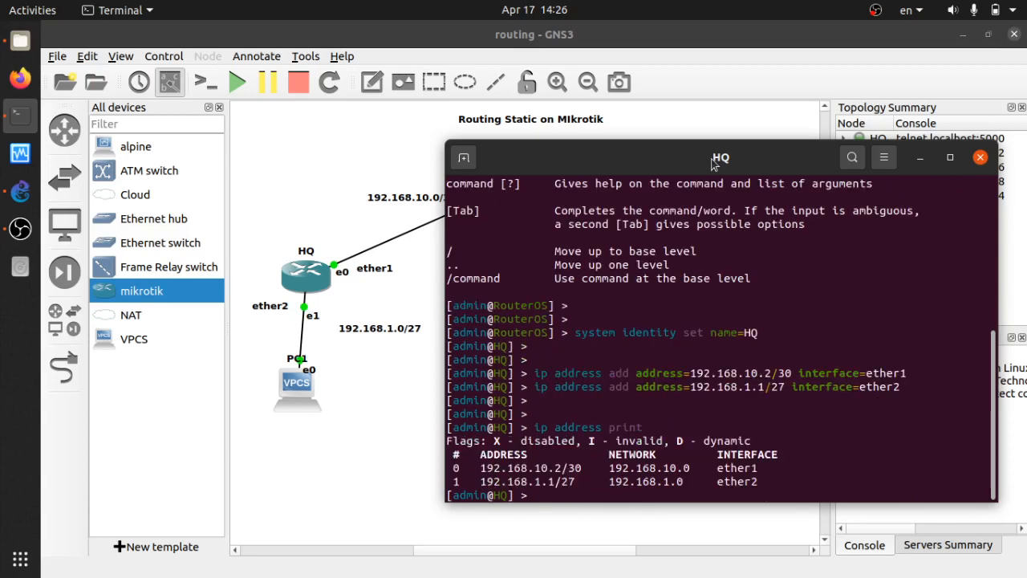
{"action": "key", "text": "Return"}
{"action": "key", "text": "Return"}
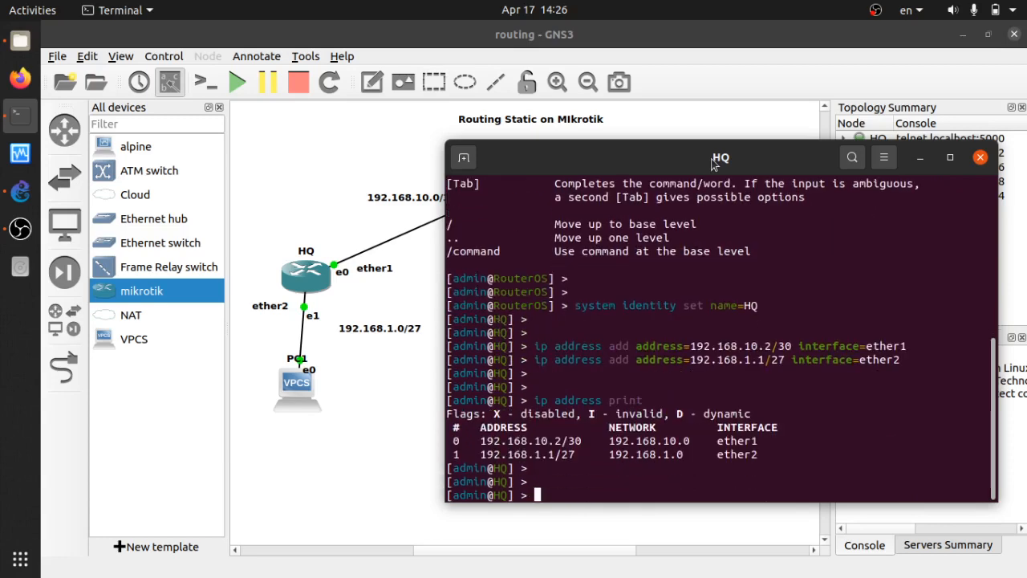
Close the HQ console and move the PC1 console into view.
{"action": "left_click", "coordinate": [981, 158]}
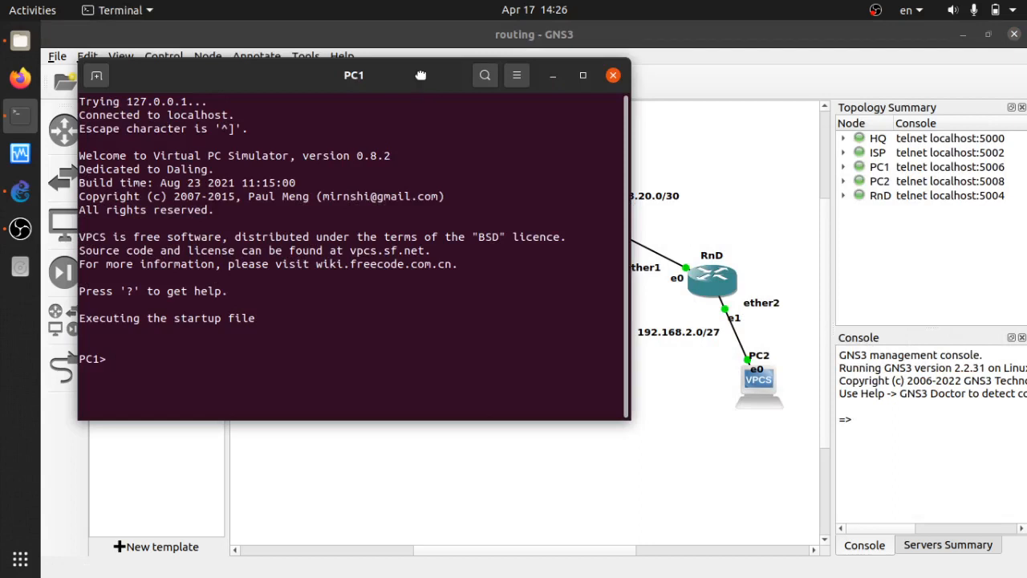
{"action": "left_click_drag", "start_coordinate": [421, 74], "coordinate": [768, 93]}
{"action": "left_click_drag", "start_coordinate": [499, 174], "coordinate": [638, 173]}
{"action": "left_click", "coordinate": [625, 388]}
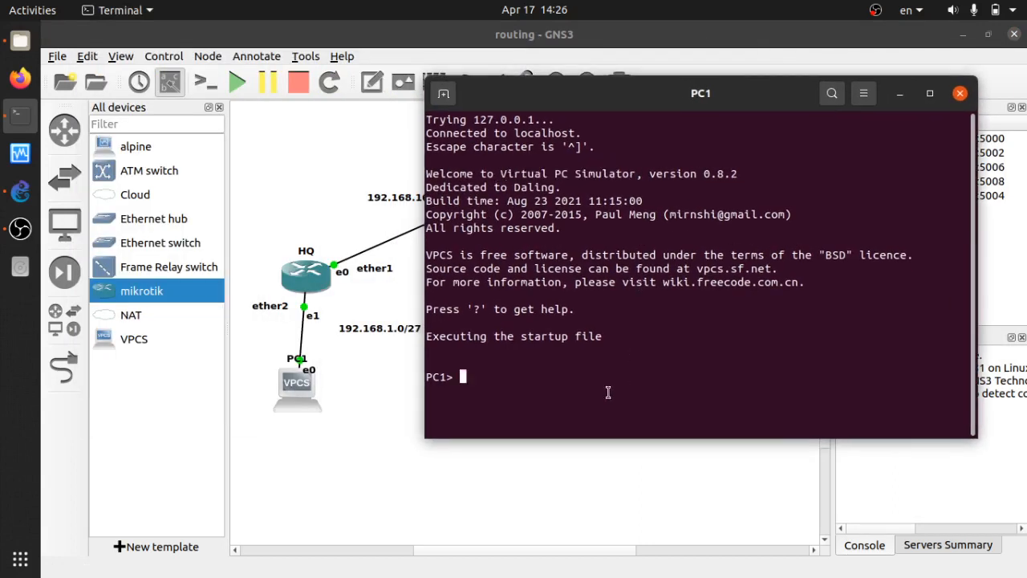
Check 'ip ?' help, then set PC1 to 192.168.1.10/27 with gateway 192.168.1.1.
{"action": "type", "text": "ip ?"}
{"action": "key", "text": "Return"}
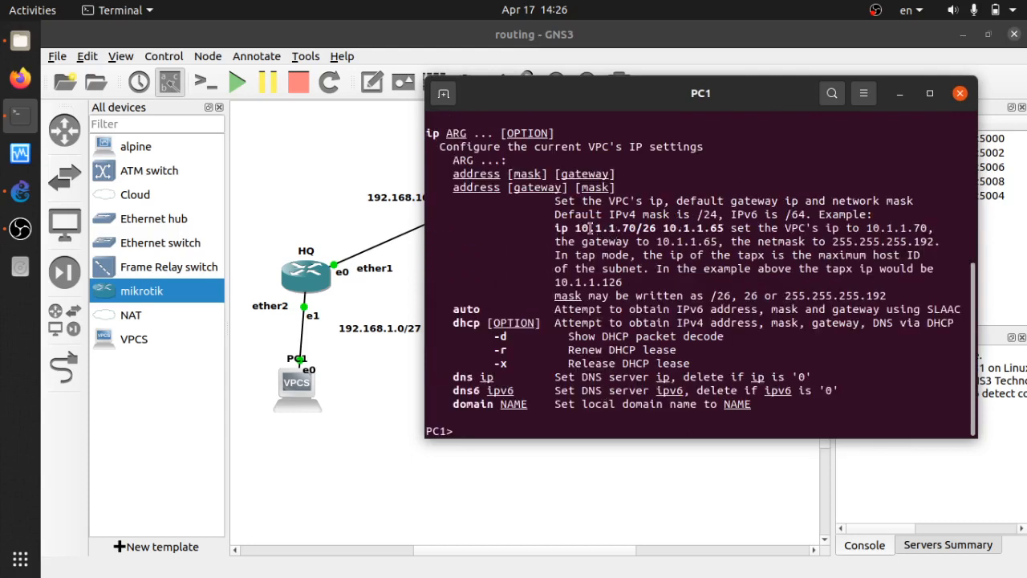
{"action": "left_click_drag", "start_coordinate": [575, 228], "coordinate": [726, 228]}
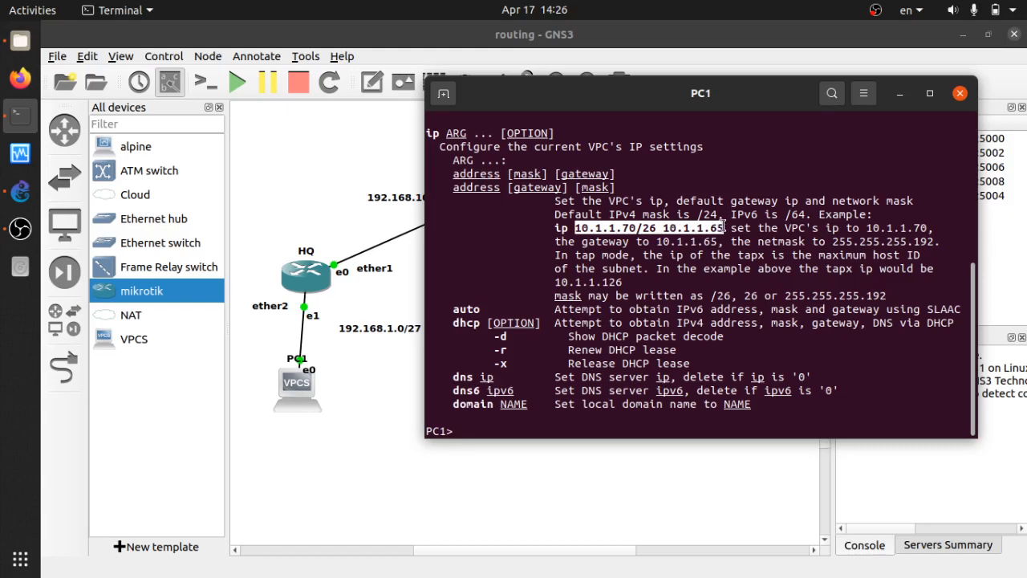
{"action": "left_click", "coordinate": [690, 367]}
{"action": "type", "text": "ip 1"}
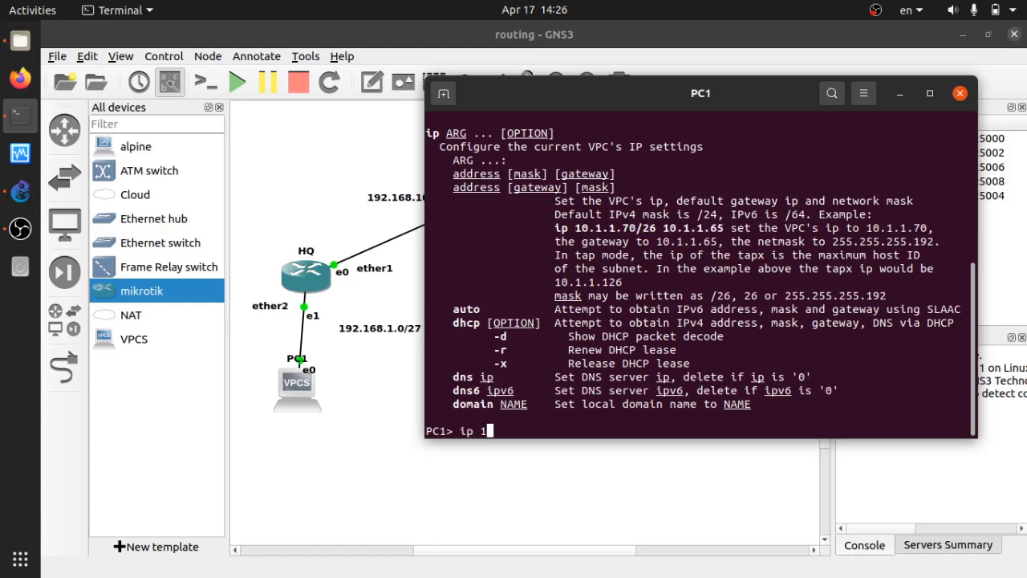
{"action": "type", "text": "92.168.1.10 "}
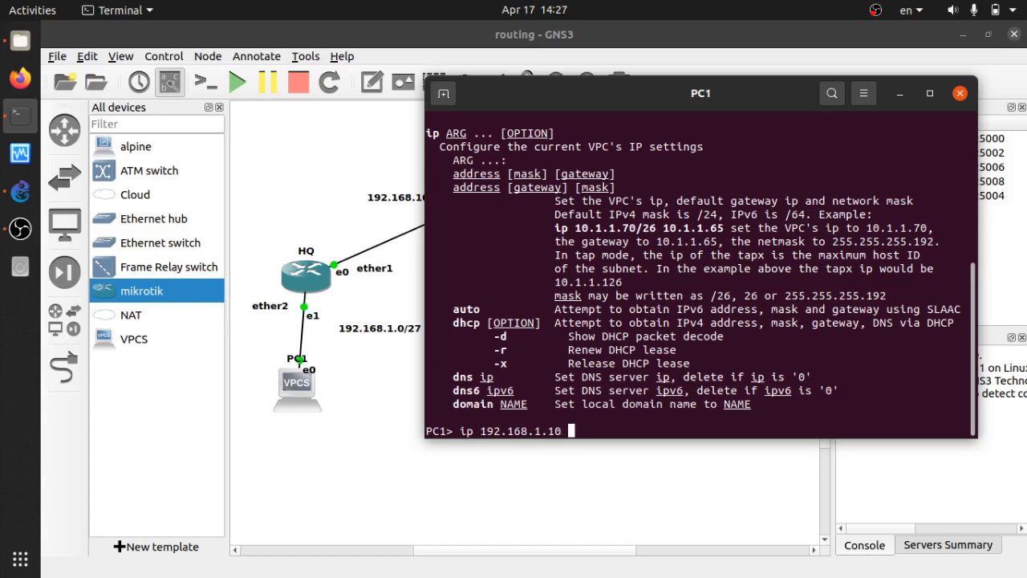
{"action": "type", "text": "/27 192.168."}
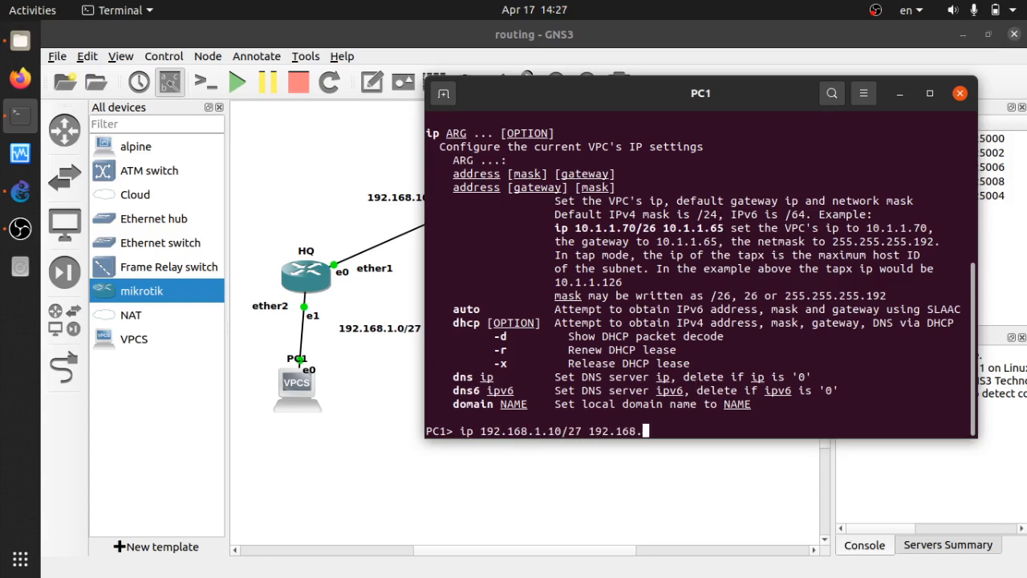
{"action": "type", "text": "1.1"}
{"action": "key", "text": "Return"}
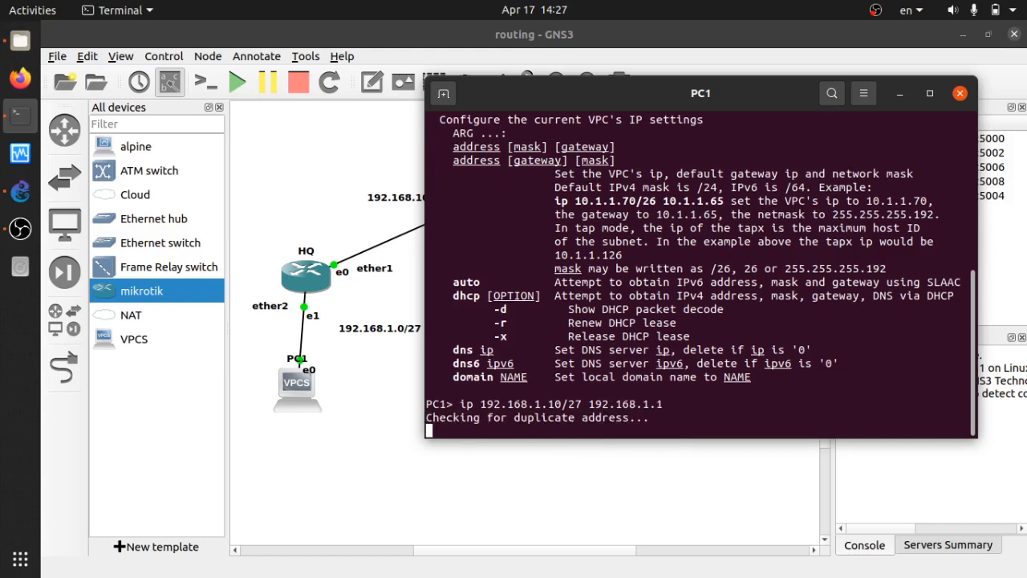
Ping HQ at 192.168.1.1 from PC1, stop it, and close the PC1 console.
{"action": "type", "text": "ing"}
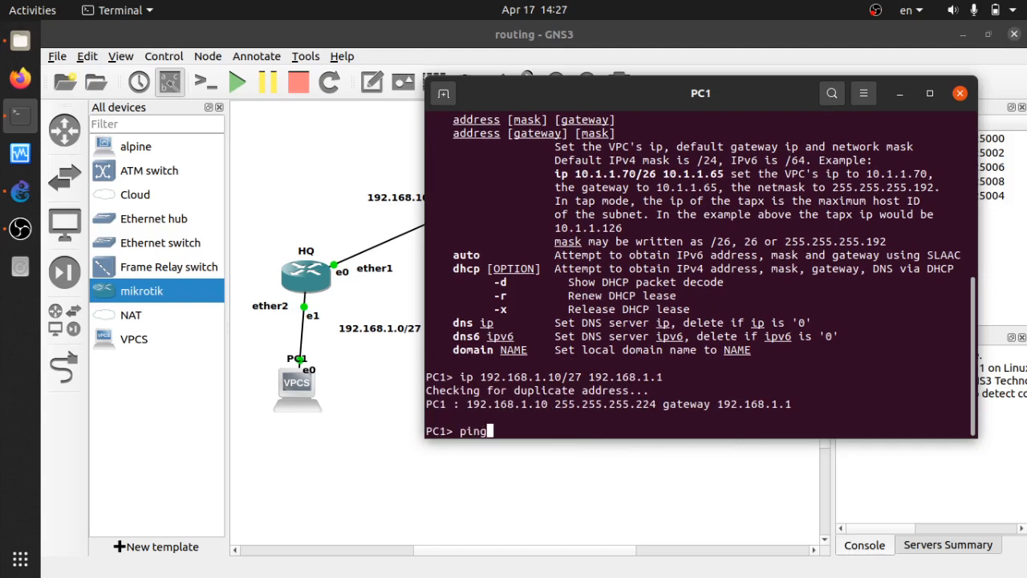
{"action": "type", "text": " 192.168.1.1"}
{"action": "key", "text": "Return"}
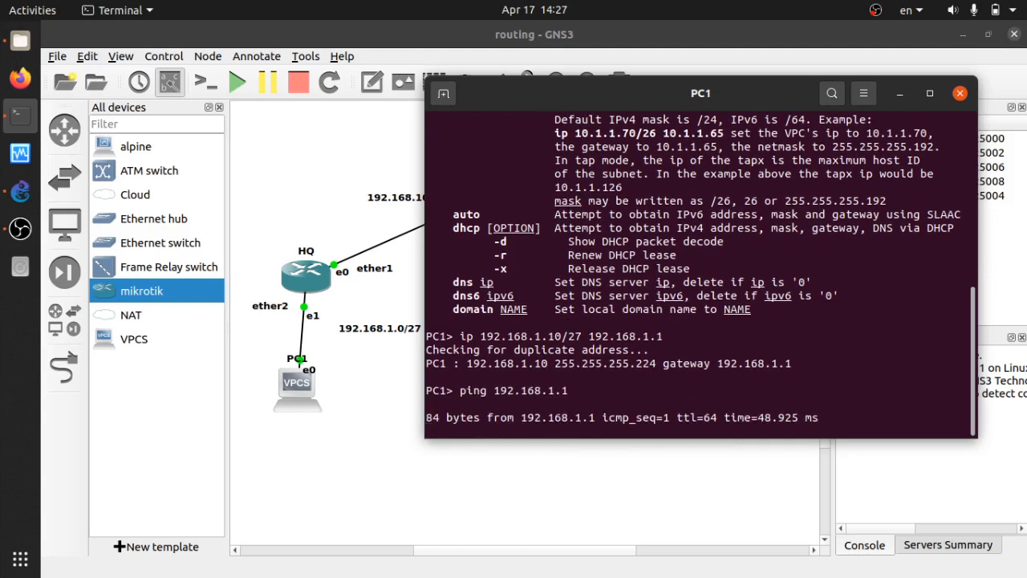
{"action": "key", "text": "ctrl+c"}
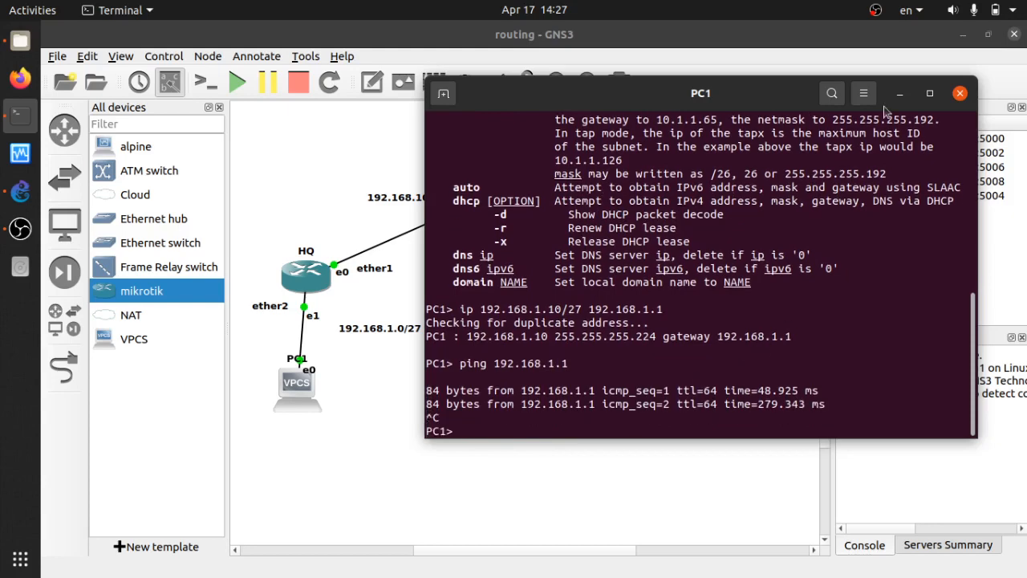
{"action": "left_click", "coordinate": [960, 93]}
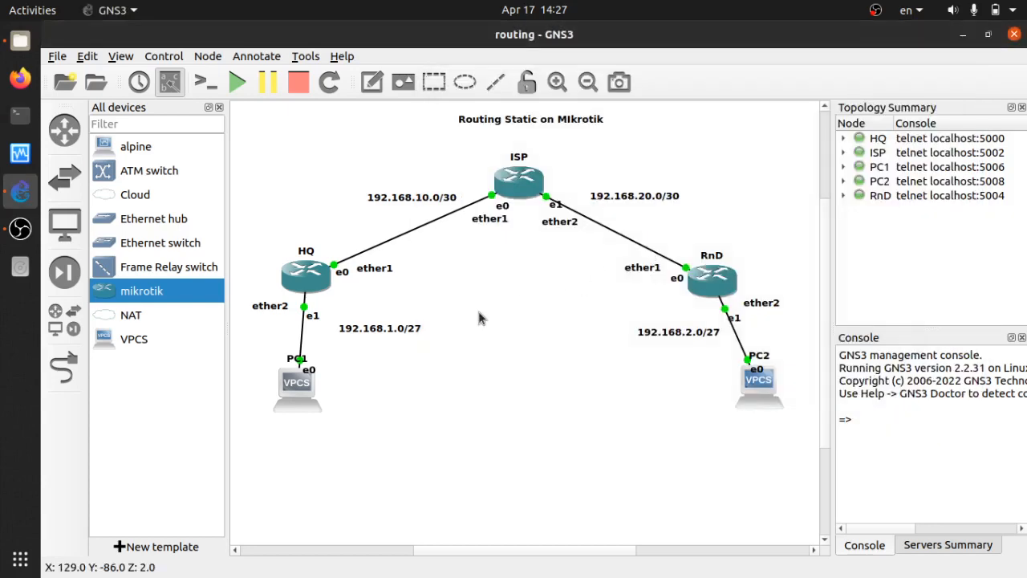
Open the HQ router console from the canvas and move it off the topology.
{"action": "left_click_drag", "start_coordinate": [245, 204], "coordinate": [449, 456]}
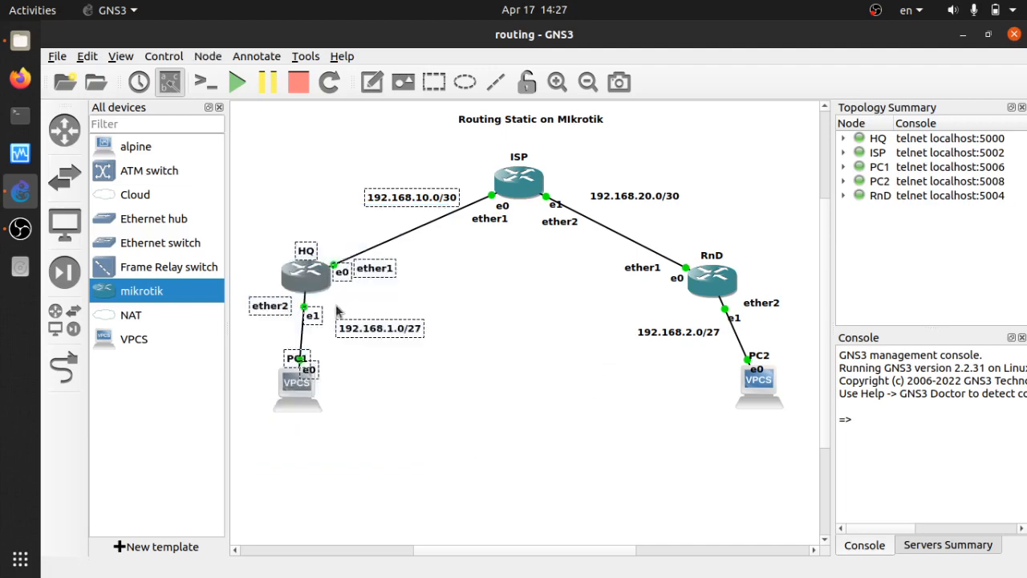
{"action": "left_click", "coordinate": [478, 331]}
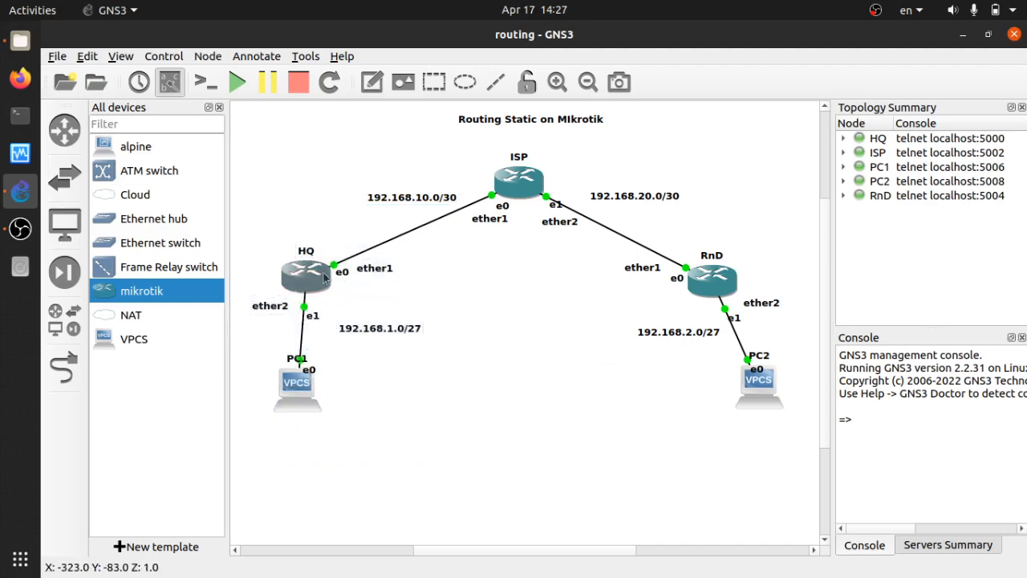
{"action": "double_click", "coordinate": [324, 277]}
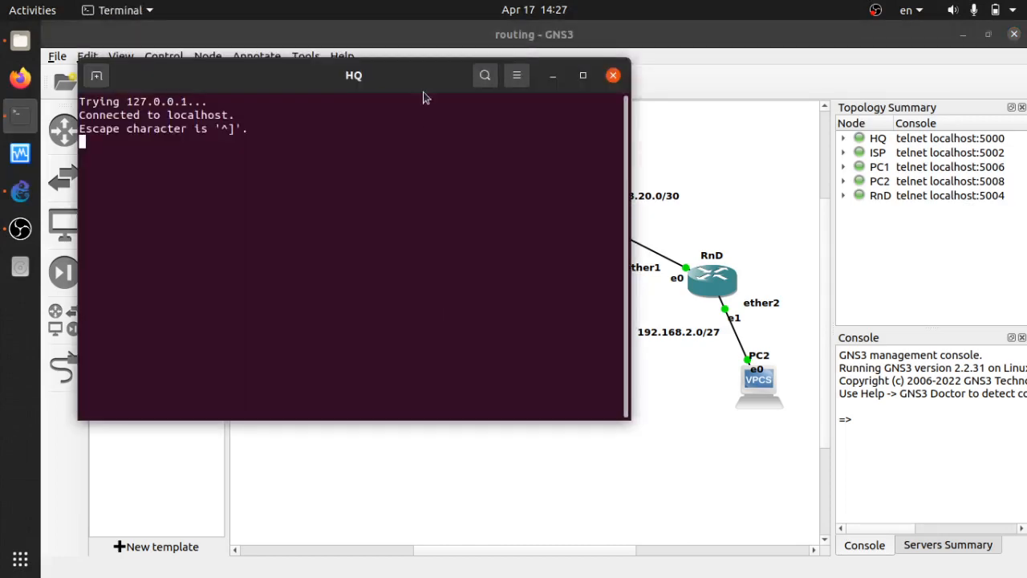
{"action": "left_click_drag", "start_coordinate": [428, 89], "coordinate": [831, 191]}
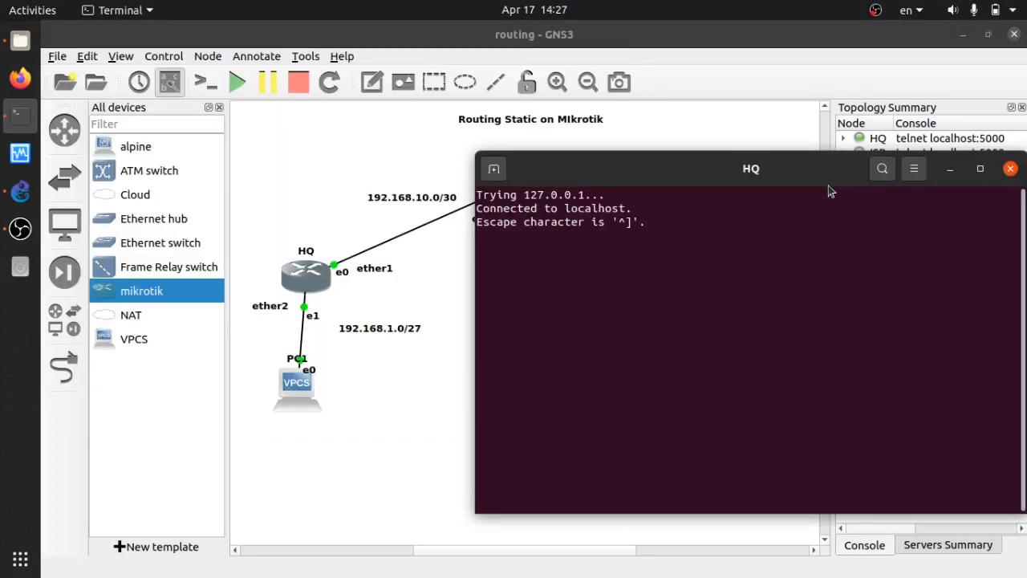
{"action": "key", "text": "Return"}
{"action": "key", "text": "Return"}
{"action": "key", "text": "Return"}
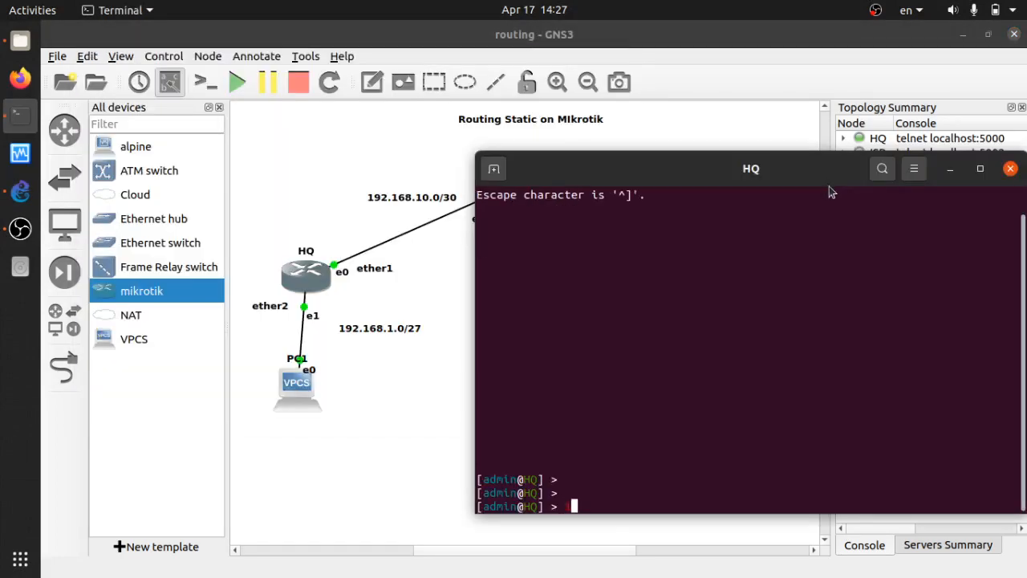
Re-run the ether2 address command and list HQ's configured addresses.
{"action": "key", "text": "Up"}
{"action": "key", "text": "Up"}
{"action": "key", "text": "Return"}
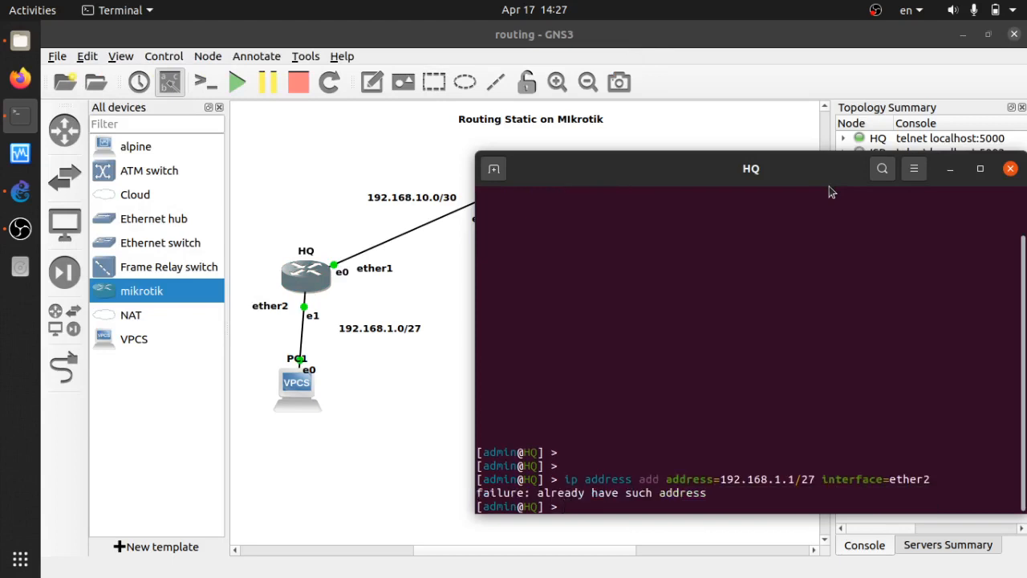
{"action": "key", "text": "Up"}
{"action": "key", "text": "Up"}
{"action": "key", "text": "Return"}
{"action": "key", "text": "Return"}
{"action": "key", "text": "Return"}
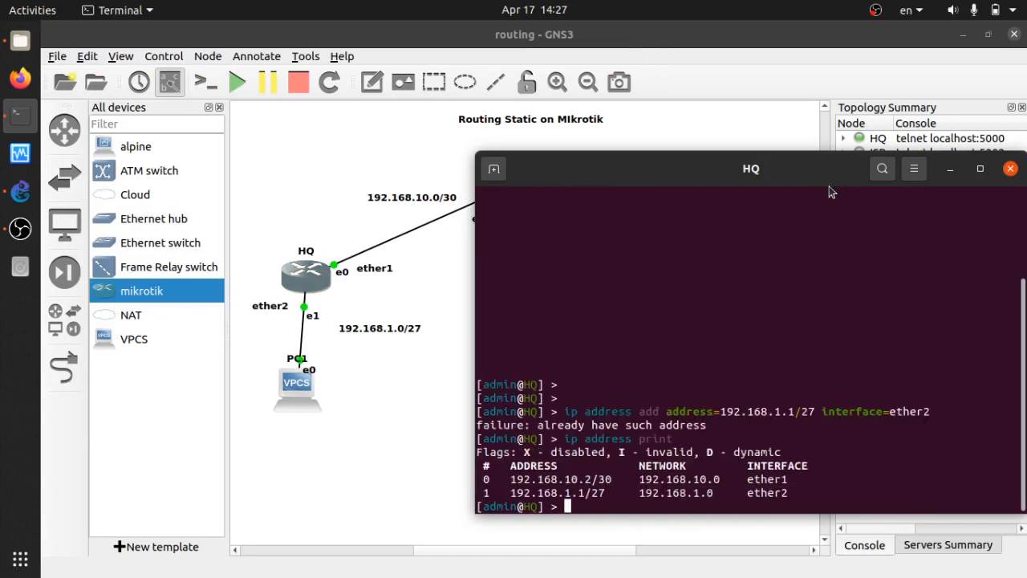
Ping ISP at 192.168.10.1, stop after two replies, and close HQ's console.
{"action": "type", "text": "ping "}
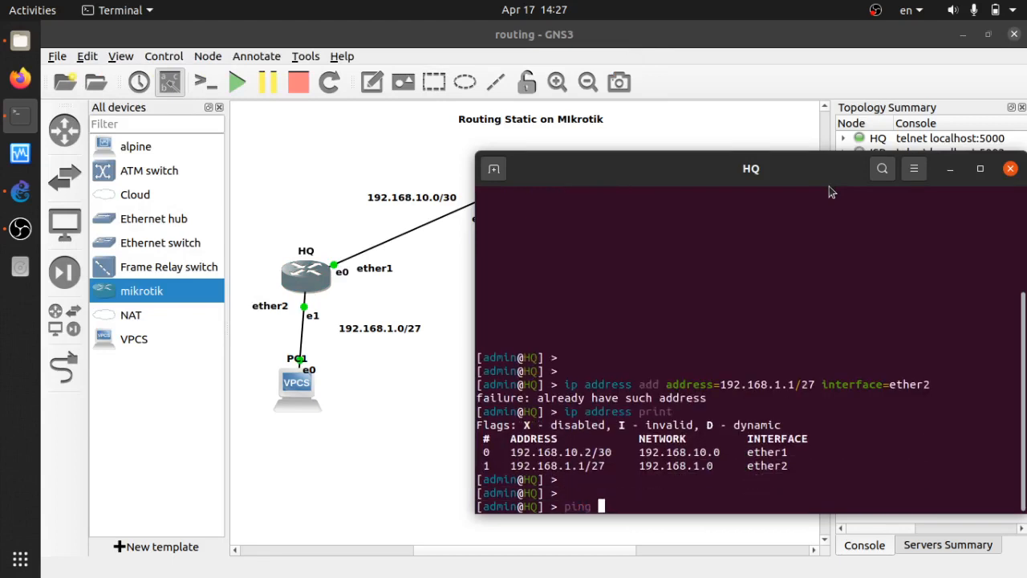
{"action": "type", "text": "192.168.10.1"}
{"action": "left_click_drag", "start_coordinate": [826, 184], "coordinate": [826, 138]}
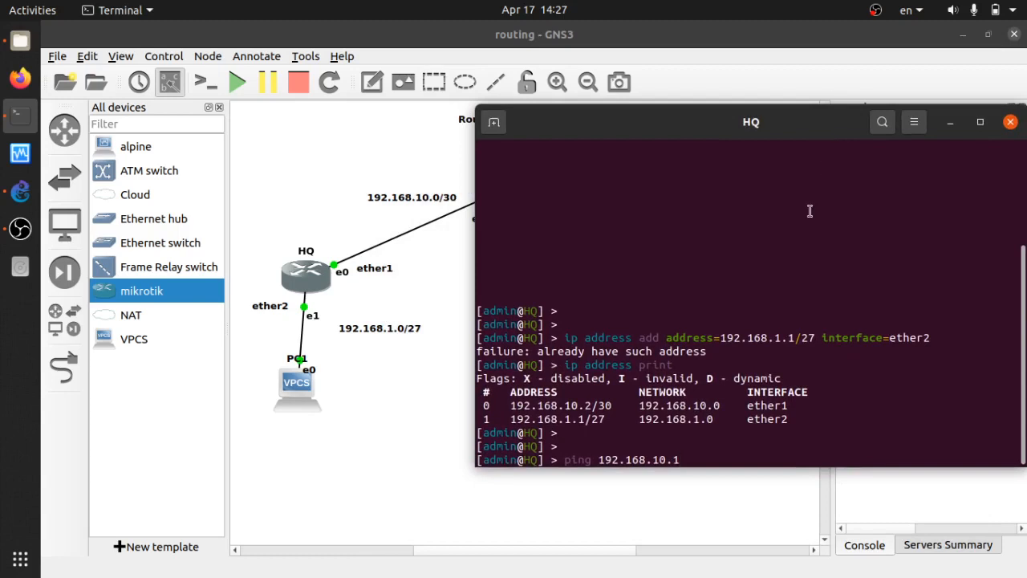
{"action": "key", "text": "Return"}
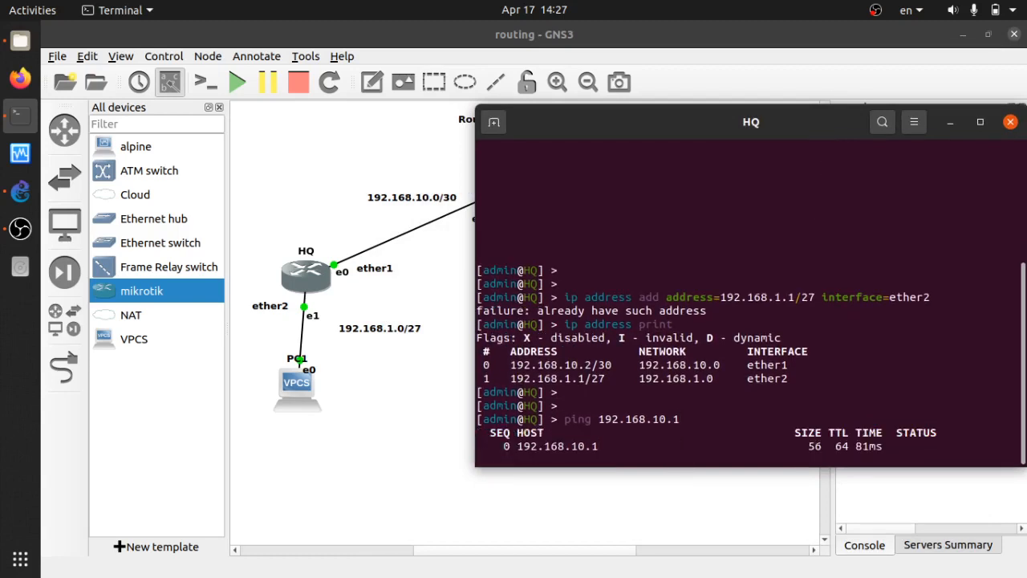
{"action": "key", "text": "ctrl+c"}
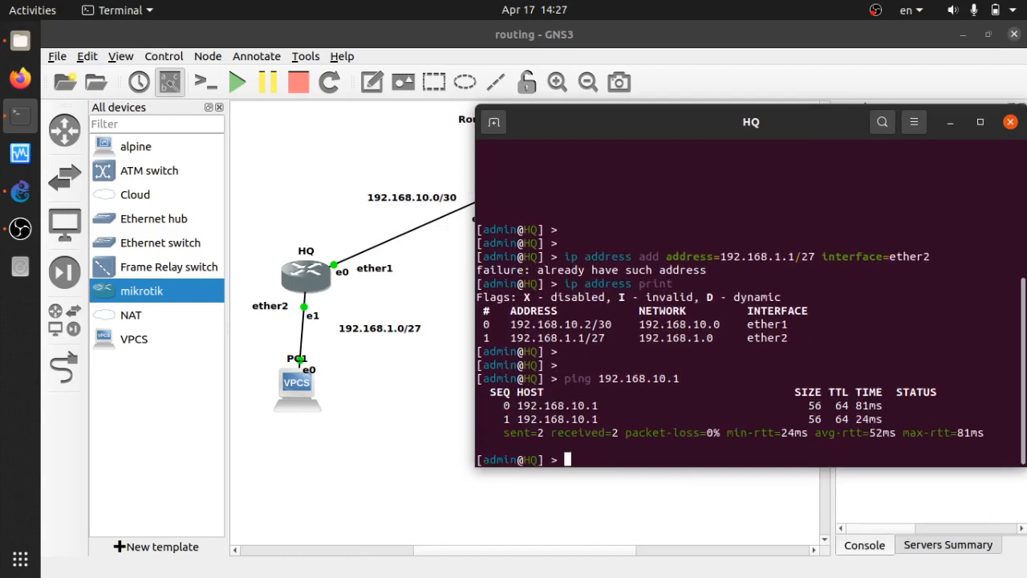
{"action": "left_click", "coordinate": [1008, 123]}
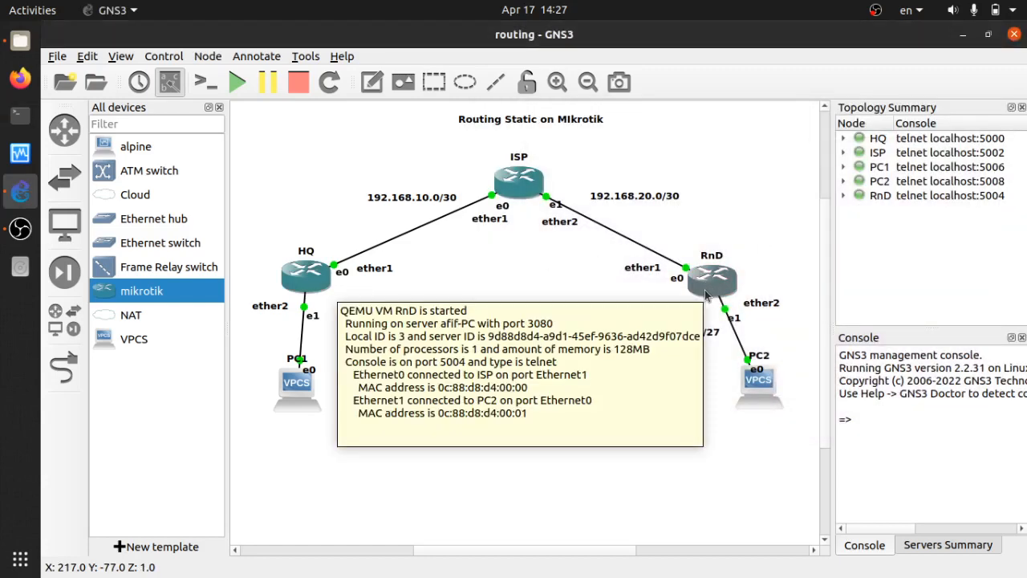
Open the RnD router's console and log in as admin with an empty password.
{"action": "double_click", "coordinate": [706, 297]}
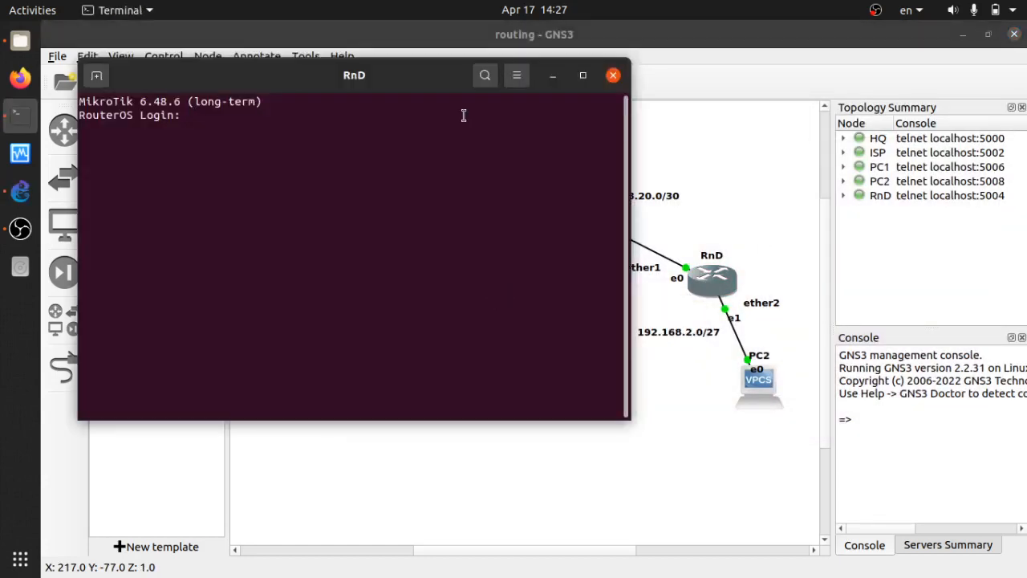
{"action": "type", "text": "admin"}
{"action": "key", "text": "Return"}
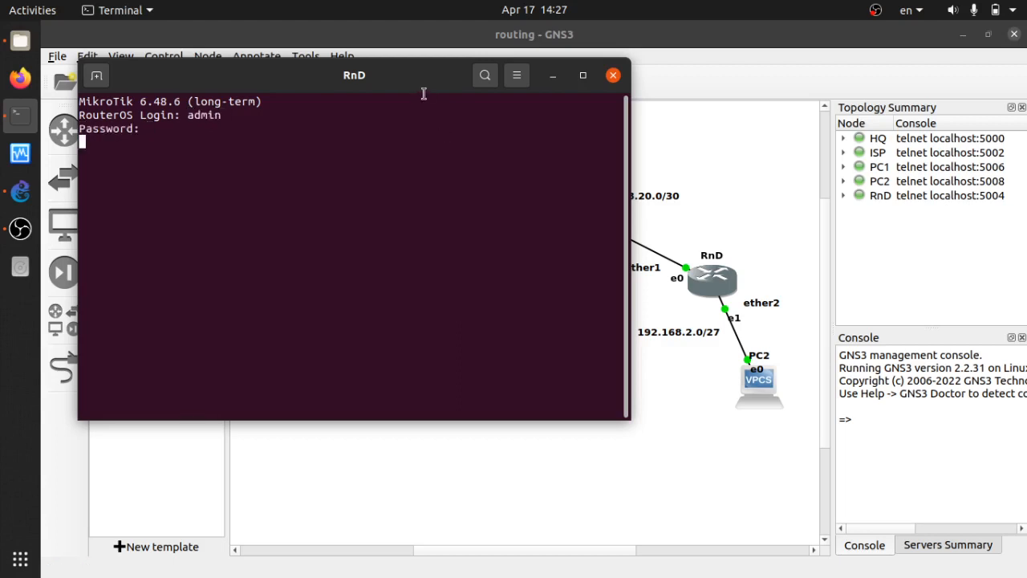
{"action": "left_click_drag", "start_coordinate": [413, 85], "coordinate": [404, 169]}
{"action": "key", "text": "Return"}
{"action": "key", "text": "Return"}
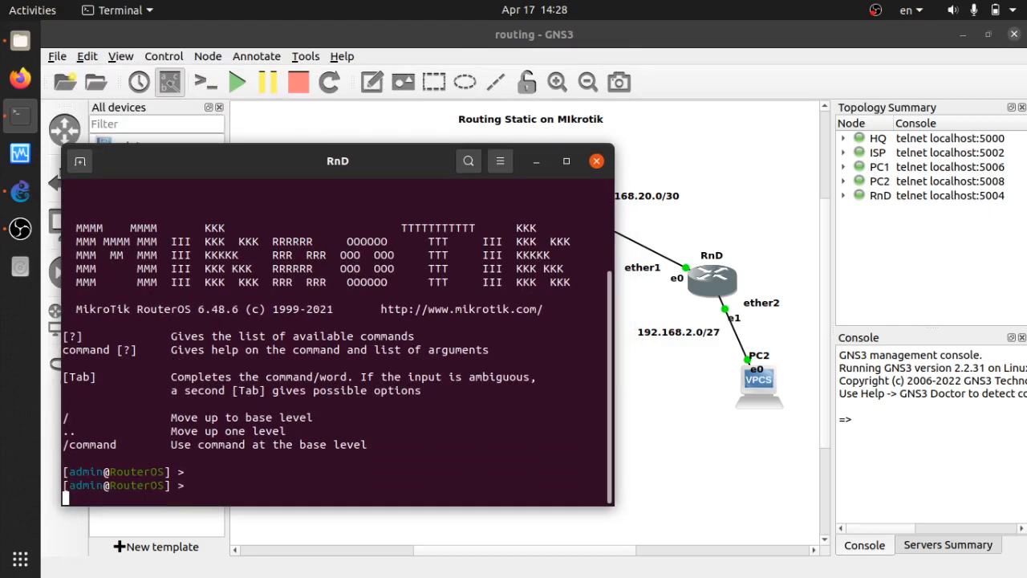
{"action": "key", "text": "Return"}
Set the router's system identity name to RnD with 'system identity set name=RnD'.
{"action": "type", "text": "ip add"}
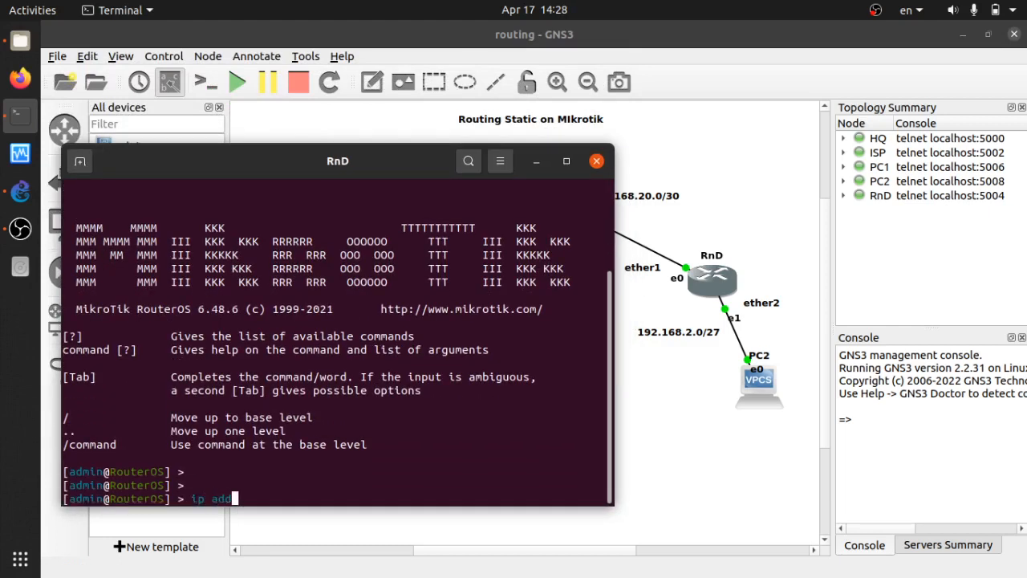
{"action": "key", "text": "BackSpace"}
{"action": "key", "text": "BackSpace"}
{"action": "key", "text": "BackSpace"}
{"action": "key", "text": "BackSpace"}
{"action": "key", "text": "BackSpace"}
{"action": "type", "text": "interface"}
{"action": "key", "text": "BackSpace"}
{"action": "key", "text": "BackSpace"}
{"action": "key", "text": "BackSpace"}
{"action": "key", "text": "BackSpace"}
{"action": "key", "text": "BackSpace"}
{"action": "key", "text": "BackSpace"}
{"action": "key", "text": "BackSpace"}
{"action": "key", "text": "BackSpace"}
{"action": "key", "text": "BackSpace"}
{"action": "key", "text": "BackSpace"}
{"action": "type", "text": "system iden"}
{"action": "key", "text": "Tab"}
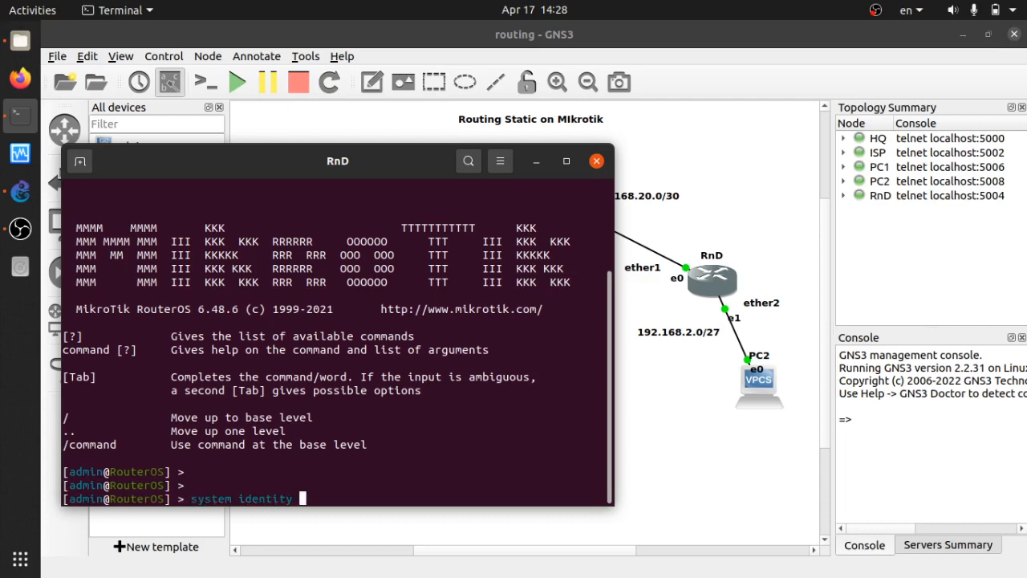
{"action": "type", "text": "set name=RND"}
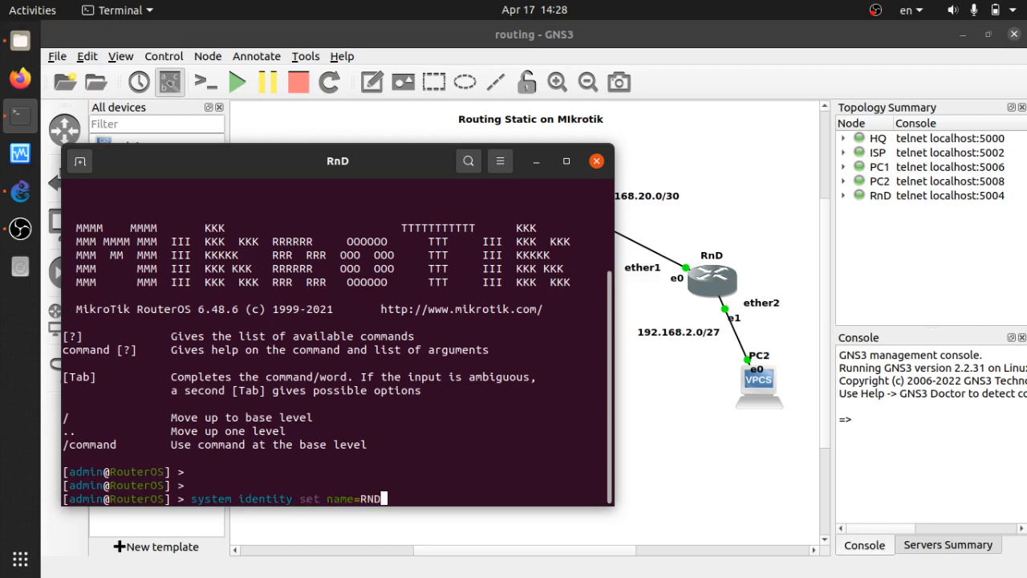
{"action": "key", "text": "BackSpace"}
{"action": "key", "text": "BackSpace"}
{"action": "type", "text": "nD"}
{"action": "key", "text": "Return"}
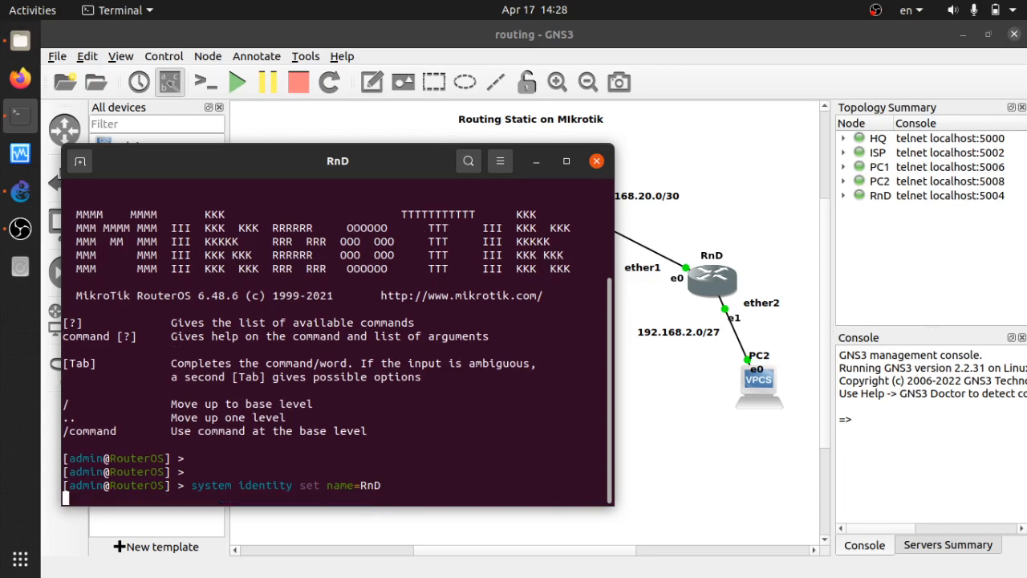
{"action": "key", "text": "Return"}
{"action": "key", "text": "Return"}
Assign RnD 192.168.20.2/30 on ether1 and 192.168.2.1/27 on ether2.
{"action": "type", "text": "ip ad"}
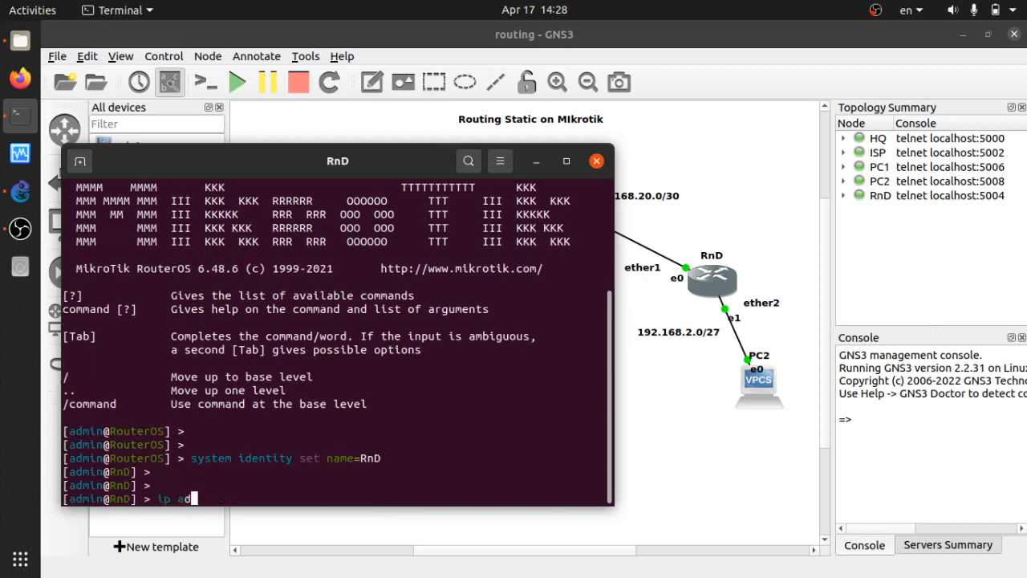
{"action": "type", "text": "dress add address="}
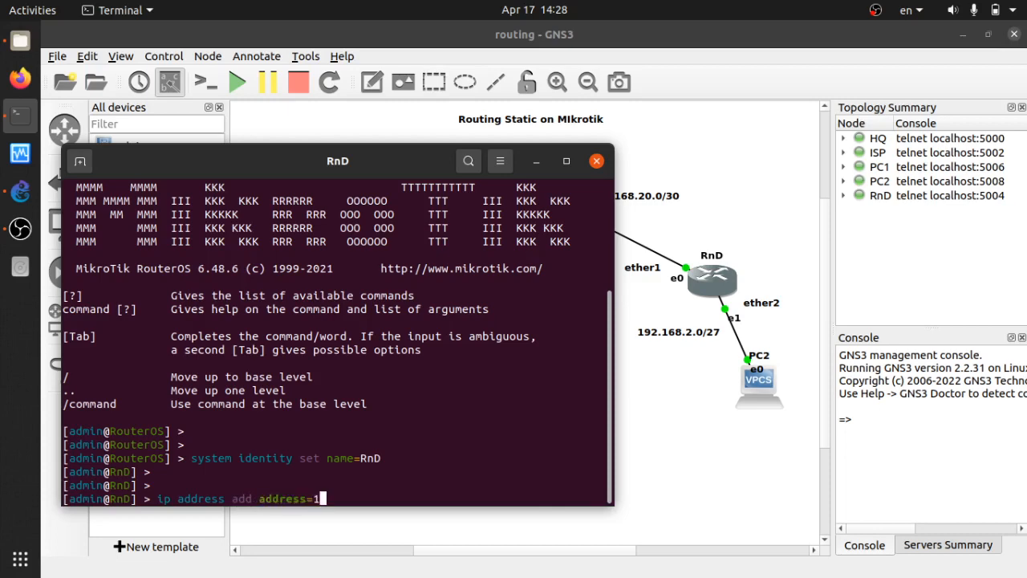
{"action": "type", "text": "192.168.20.2"}
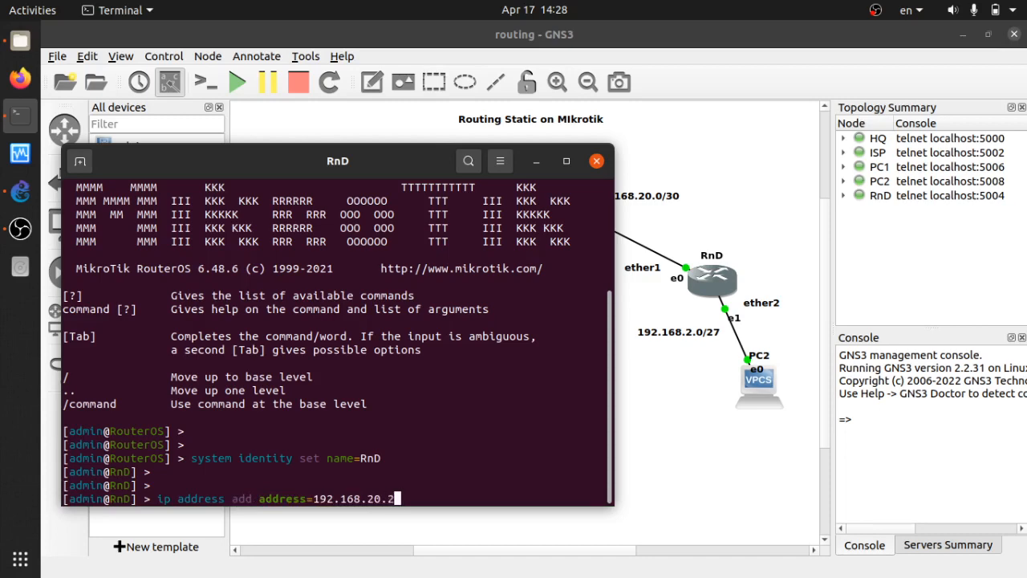
{"action": "type", "text": "/30 interface=e"}
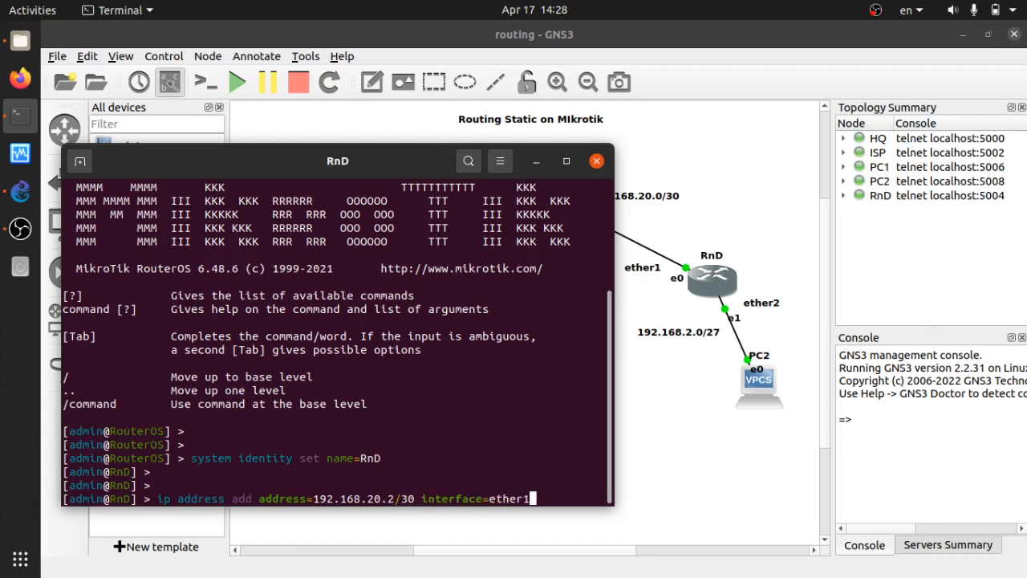
{"action": "type", "text": "ther1"}
{"action": "key", "text": "Return"}
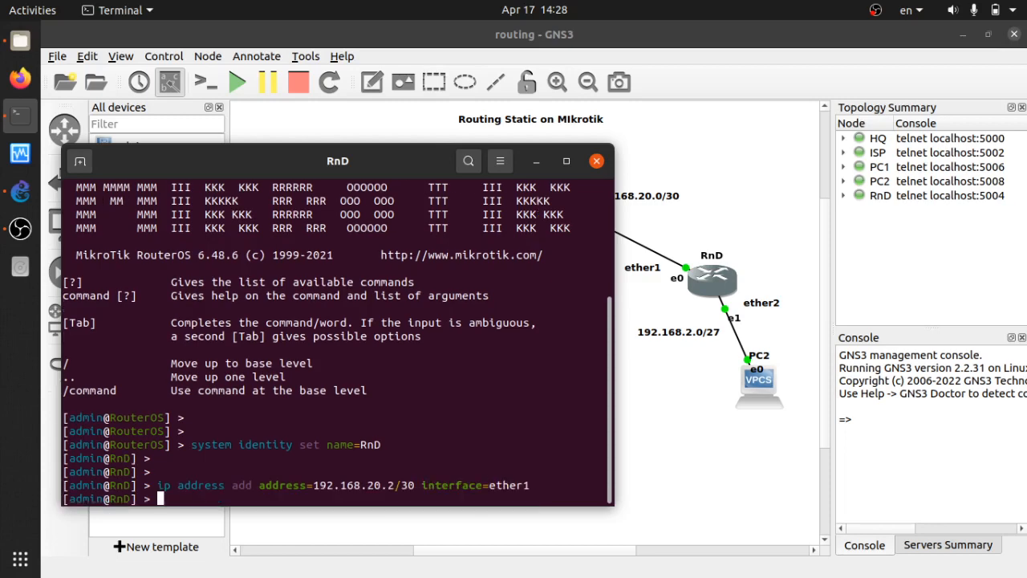
{"action": "key", "text": "Up"}
{"action": "key", "text": "Left"}
{"action": "key", "text": "Left"}
{"action": "key", "text": "Left"}
{"action": "key", "text": "Left"}
{"action": "key", "text": "Left"}
{"action": "key", "text": "Left"}
{"action": "key", "text": "Left"}
{"action": "key", "text": "Left"}
{"action": "key", "text": "Left"}
{"action": "key", "text": "Left"}
{"action": "key", "text": "Left"}
{"action": "key", "text": "Left"}
{"action": "key", "text": "Left"}
{"action": "key", "text": "Left"}
{"action": "key", "text": "Left"}
{"action": "key", "text": "Left"}
{"action": "key", "text": "Left"}
{"action": "key", "text": "Left"}
{"action": "key", "text": "Left"}
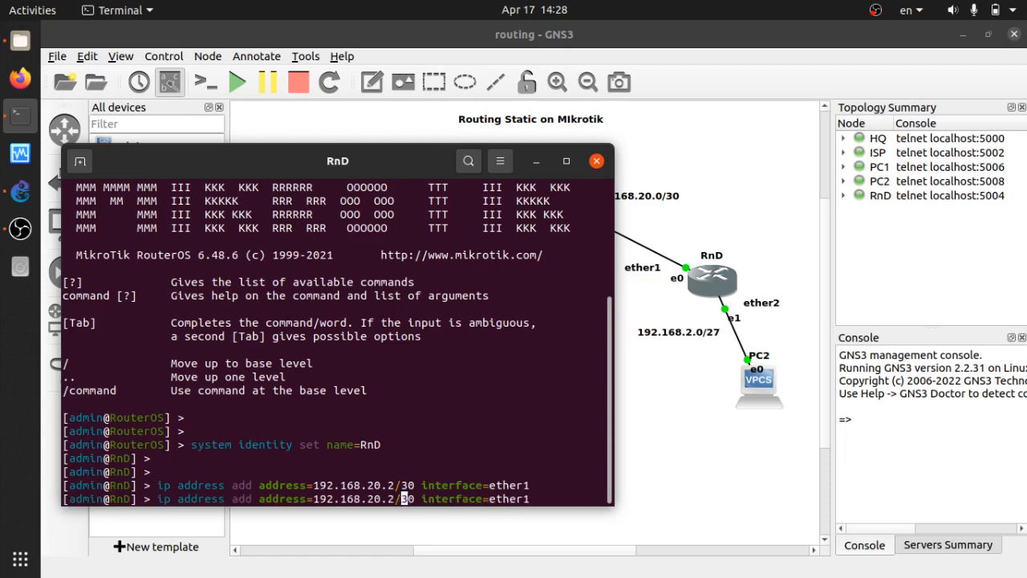
{"action": "key", "text": "Left"}
{"action": "key", "text": "Left"}
{"action": "key", "text": "Left"}
{"action": "key", "text": "BackSpace"}
{"action": "key", "text": "BackSpace"}
{"action": "key", "text": "BackSpace"}
{"action": "key", "text": "BackSpace"}
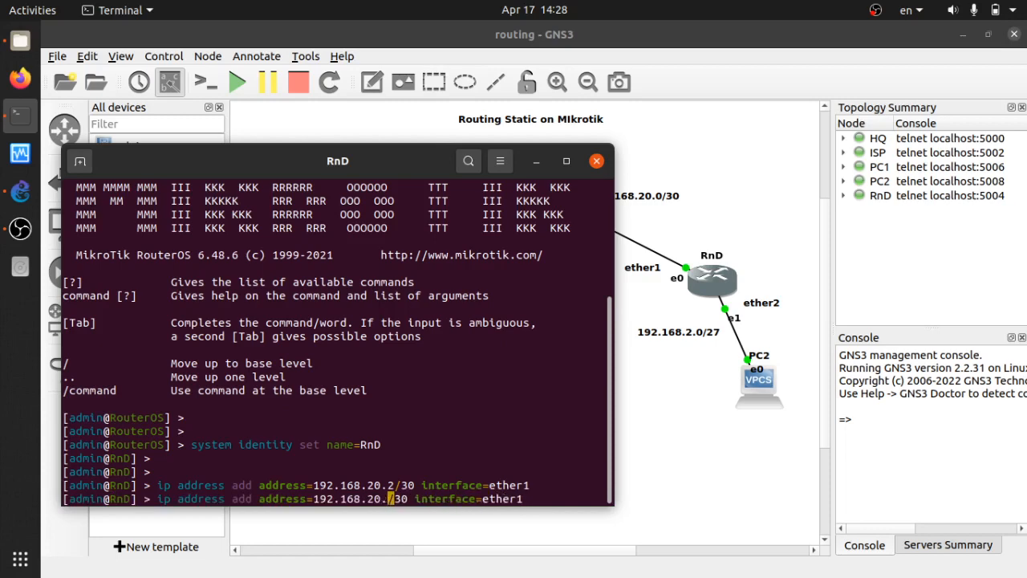
{"action": "type", "text": "1"}
{"action": "key", "text": "BackSpace"}
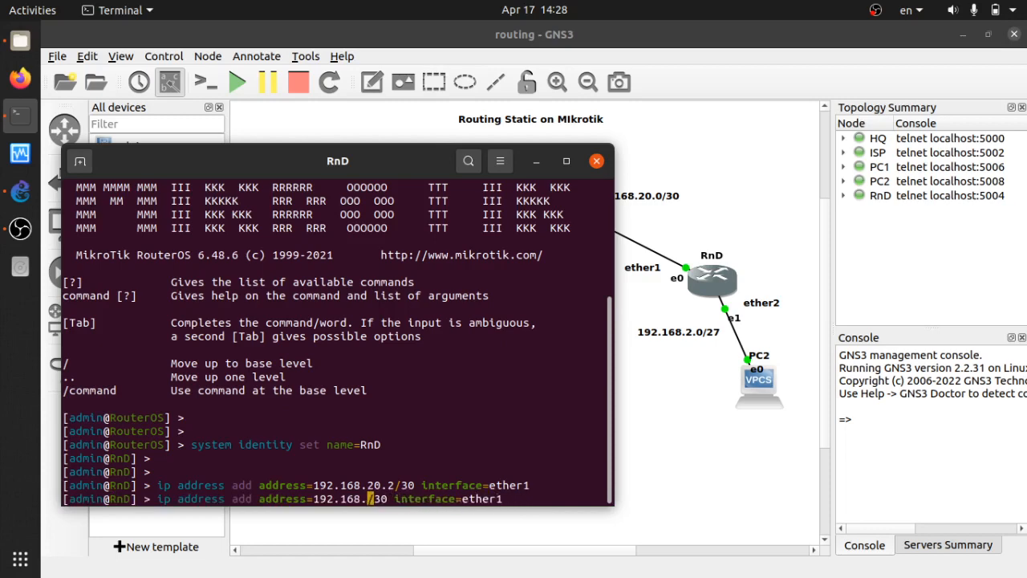
{"action": "type", "text": "2.1"}
{"action": "key", "text": "Right"}
{"action": "key", "text": "Right"}
{"action": "key", "text": "Right"}
{"action": "key", "text": "BackSpace"}
{"action": "key", "text": "BackSpace"}
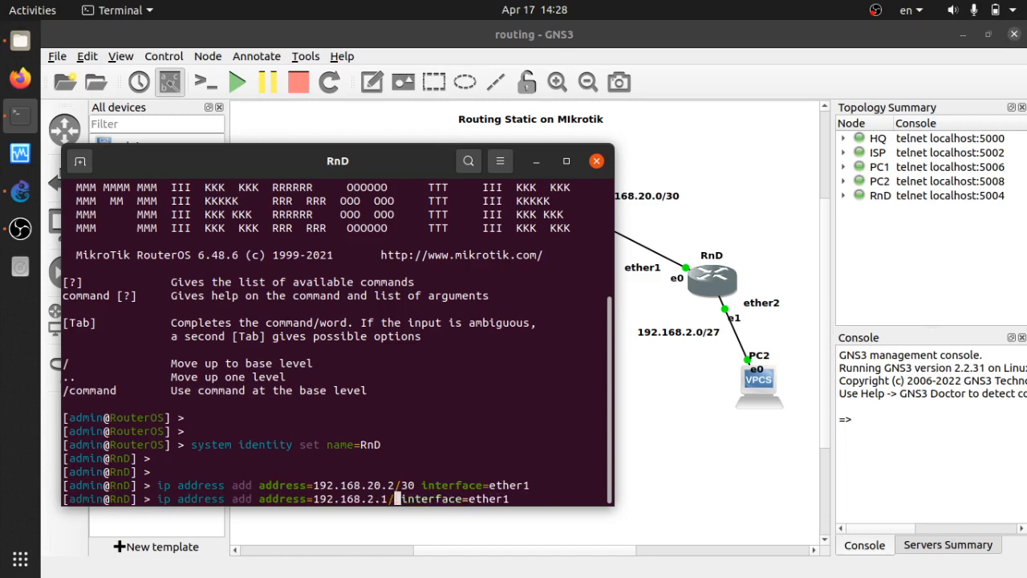
{"action": "type", "text": "27"}
{"action": "key", "text": "End"}
{"action": "key", "text": "BackSpace"}
{"action": "type", "text": "2"}
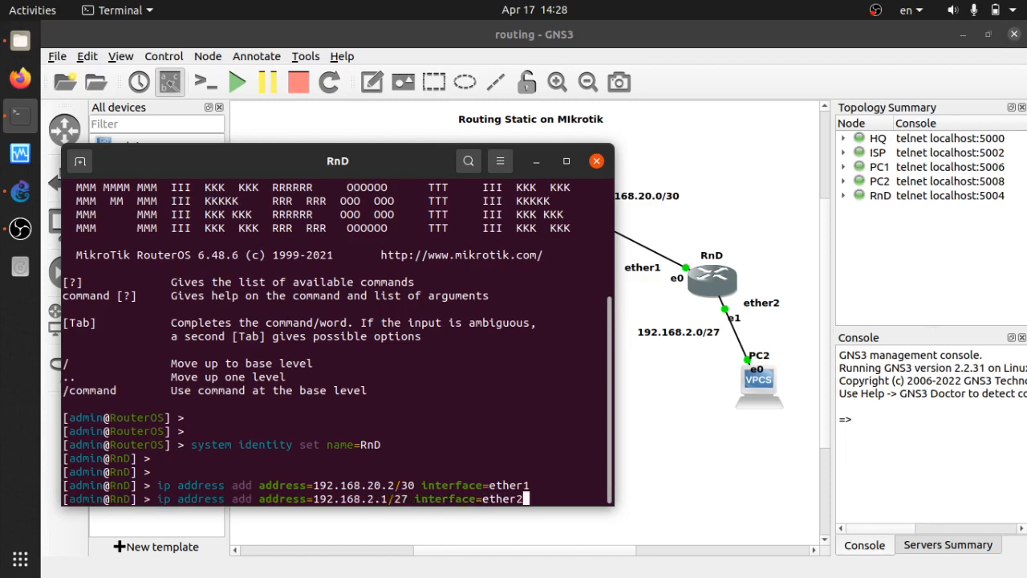
{"action": "key", "text": "Return"}
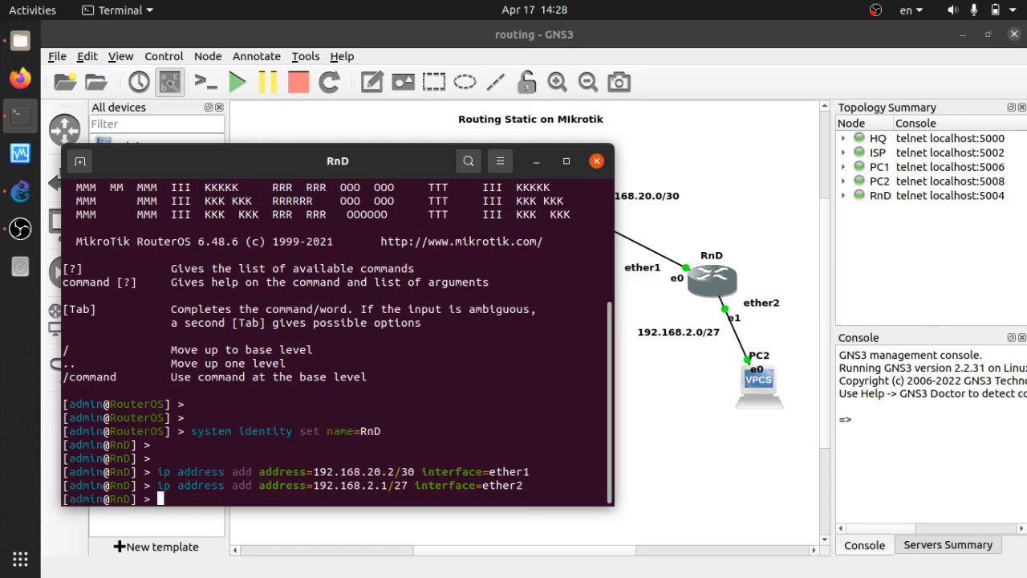
{"action": "key", "text": "Return"}
Print RnD's address list to confirm both new addresses.
{"action": "type", "text": "ip address print"}
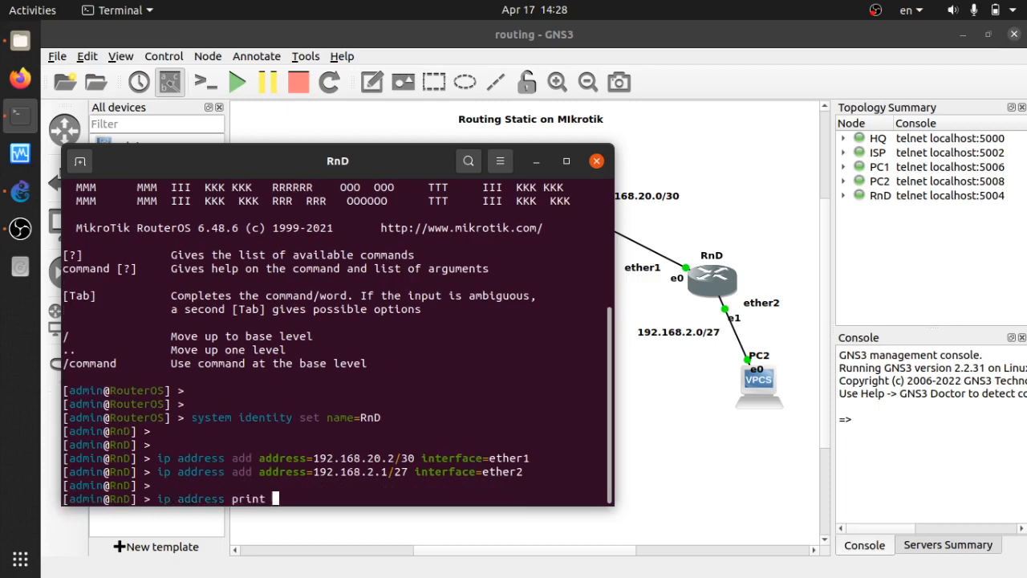
{"action": "key", "text": "Return"}
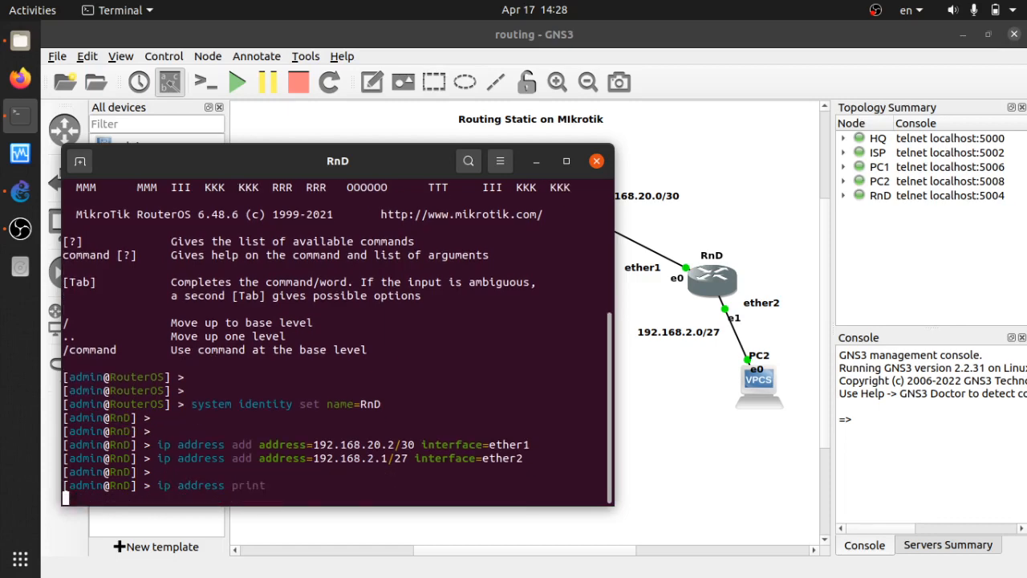
{"action": "key", "text": "Return"}
{"action": "key", "text": "Return"}
{"action": "key", "text": "Return"}
Ping ISP at 192.168.20.1 from RnD and stop after two successful replies.
{"action": "type", "text": "p"}
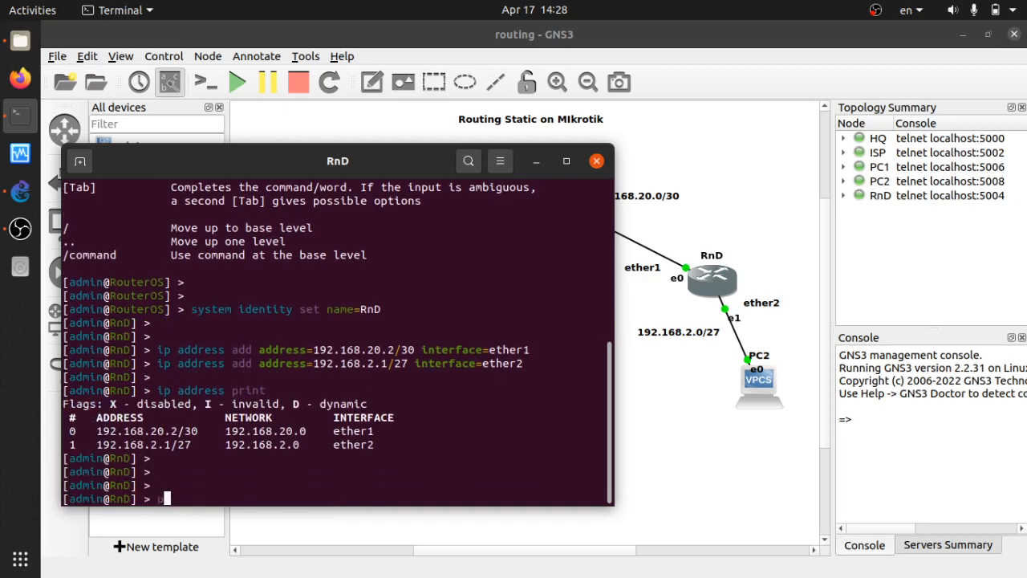
{"action": "type", "text": "ing 192.168"}
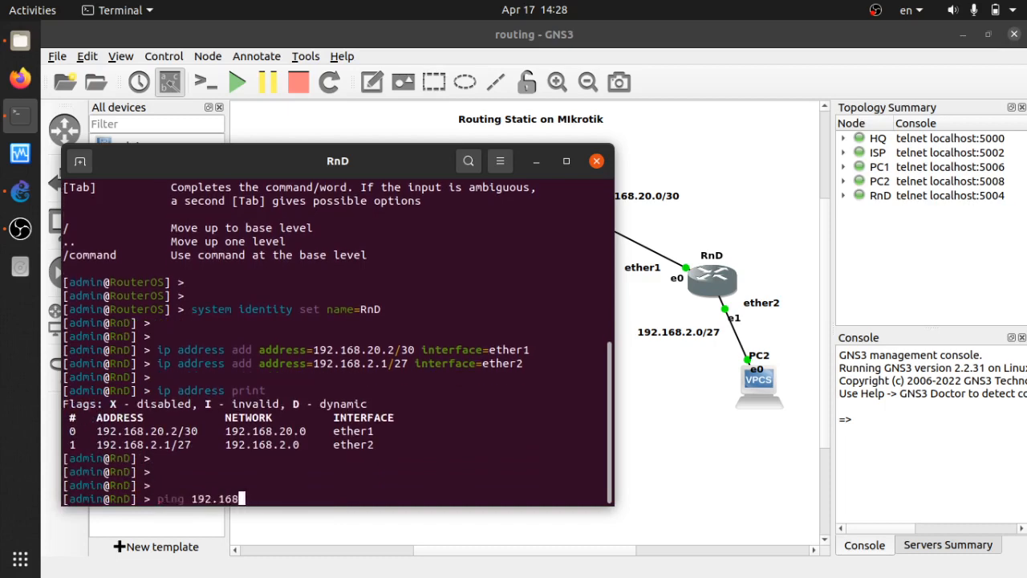
{"action": "type", "text": "."}
{"action": "type", "text": "20.1"}
{"action": "key", "text": "Return"}
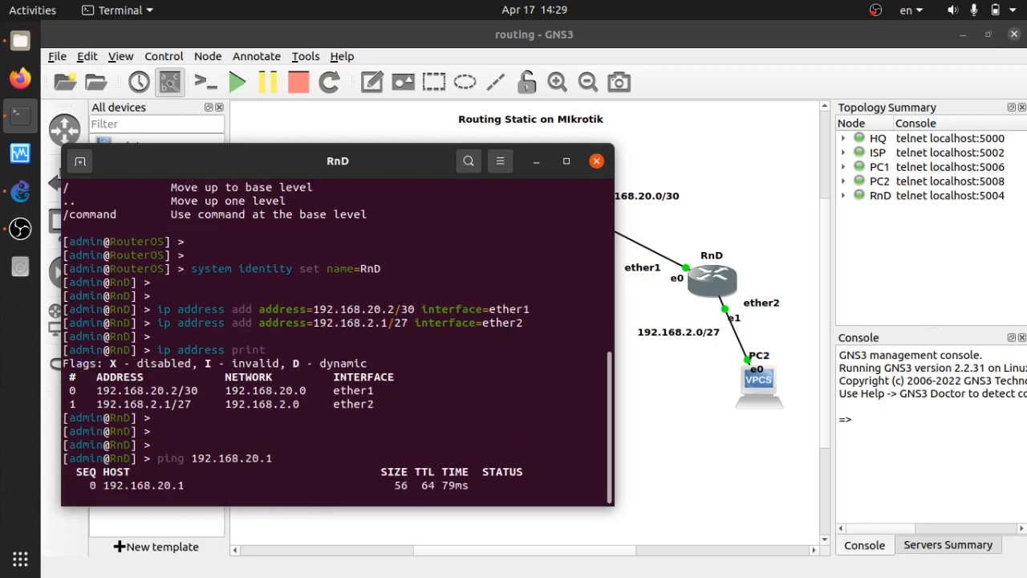
{"action": "key", "text": "ctrl+c"}
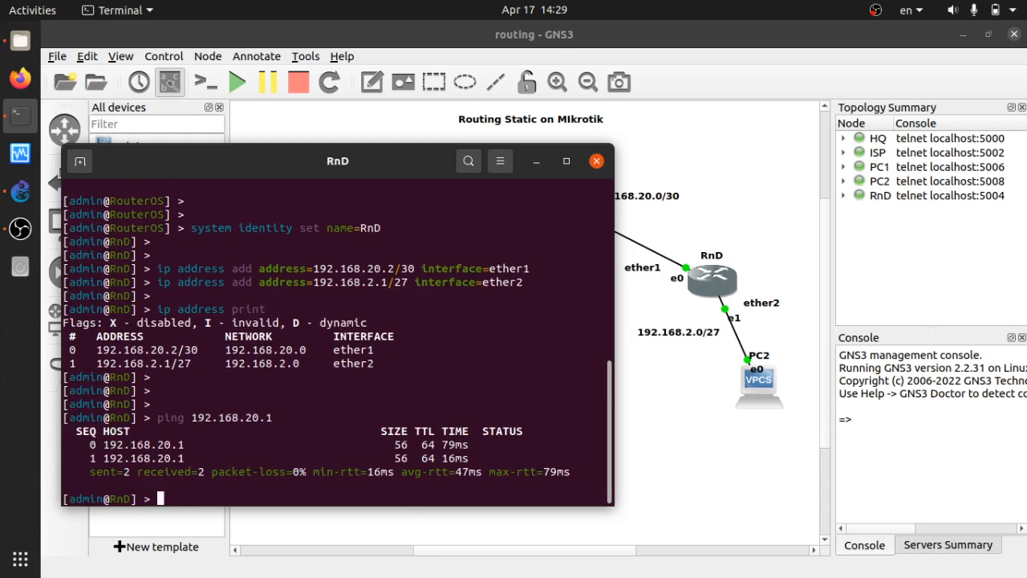
{"action": "type", "text": "ping"}
{"action": "left_click_drag", "start_coordinate": [388, 177], "coordinate": [866, 134]}
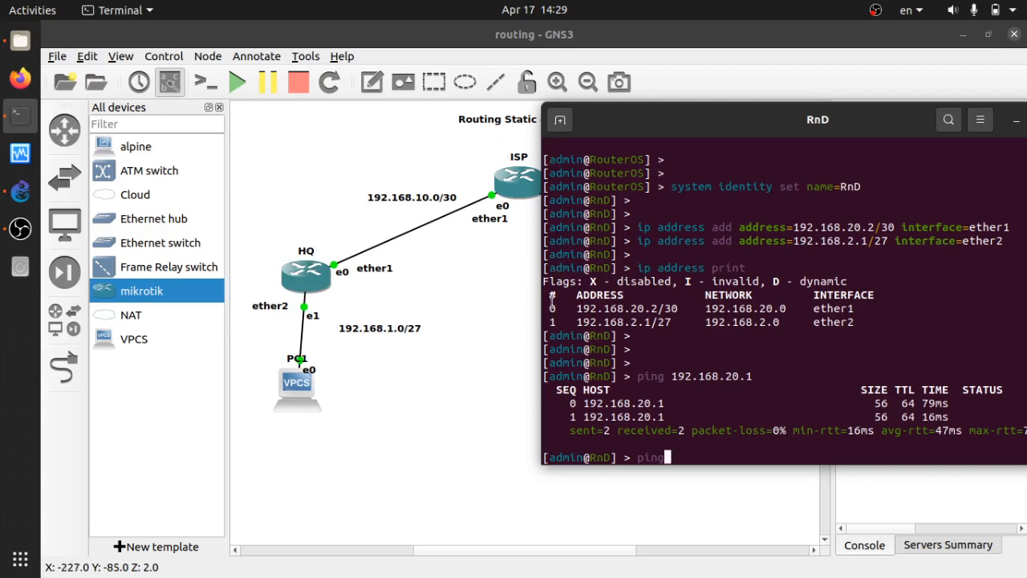
Ping 192.168.10.1 and 192.168.10.2 from RnD, both failing with no route and 100% loss.
{"action": "type", "text": "10"}
{"action": "key", "text": "BackSpace"}
{"action": "type", "text": "92"}
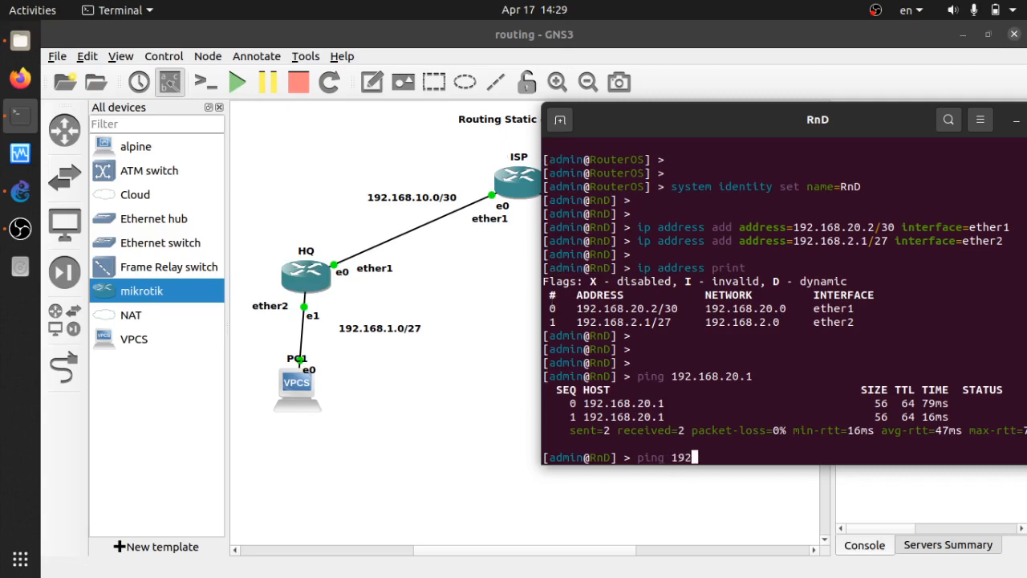
{"action": "type", "text": ".168.2"}
{"action": "type", "text": "0.1"}
{"action": "key", "text": "Return"}
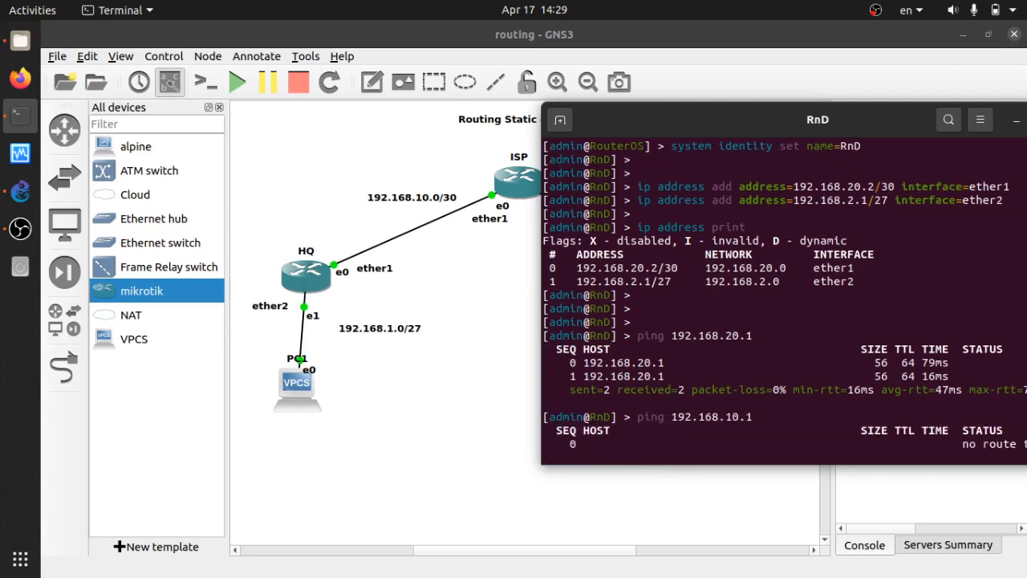
{"action": "key", "text": "ctrl+c"}
{"action": "key", "text": "Up"}
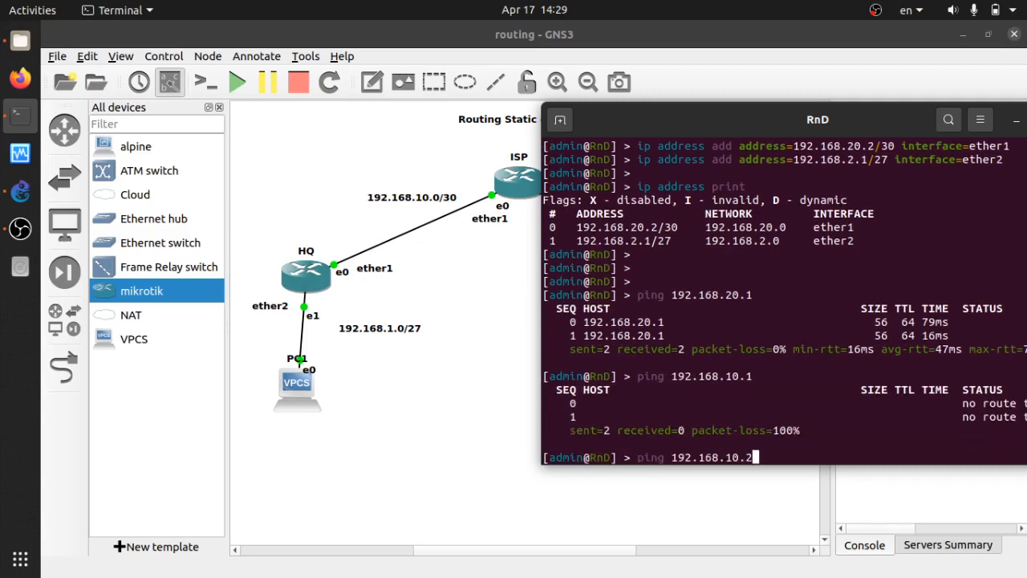
{"action": "key", "text": "Return"}
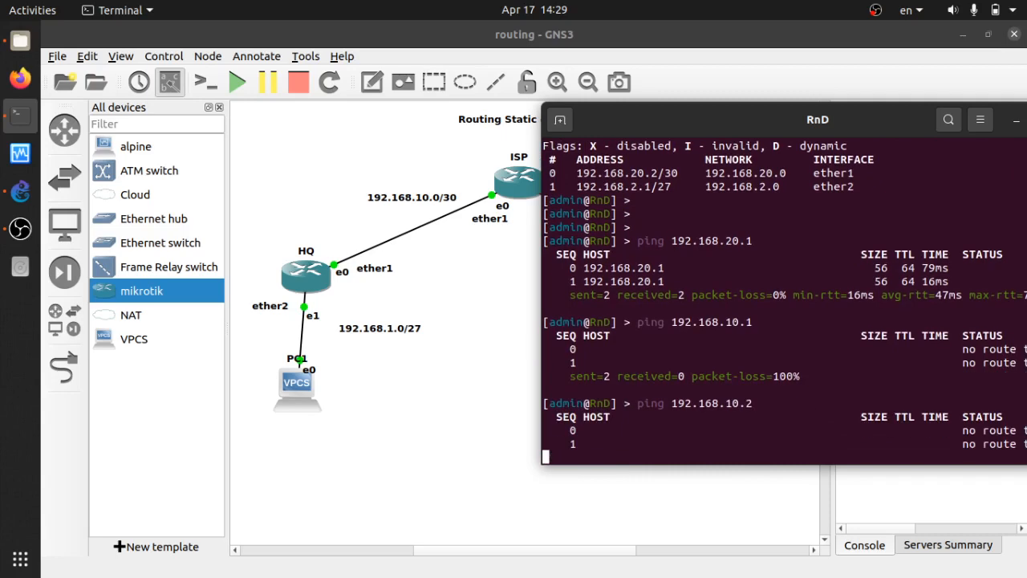
{"action": "key", "text": "ctrl+c"}
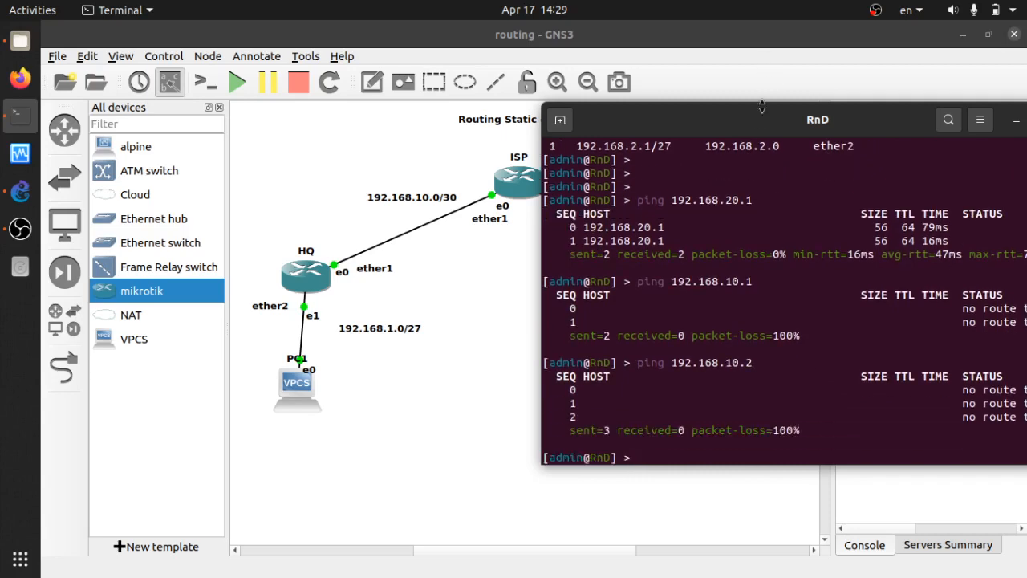
{"action": "left_click_drag", "start_coordinate": [762, 112], "coordinate": [477, 196]}
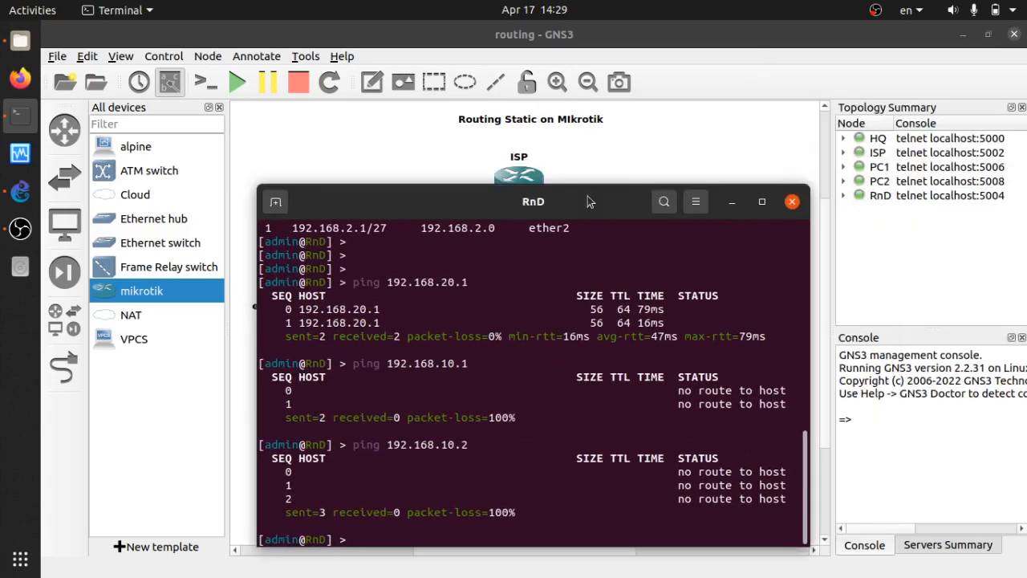
Close RnD's console so the HQ, ISP, RnD, PC1 and PC2 topology is visible.
{"action": "left_click", "coordinate": [791, 203]}
{"action": "left_click_drag", "start_coordinate": [648, 144], "coordinate": [450, 103]}
{"action": "left_click", "coordinate": [651, 152]}
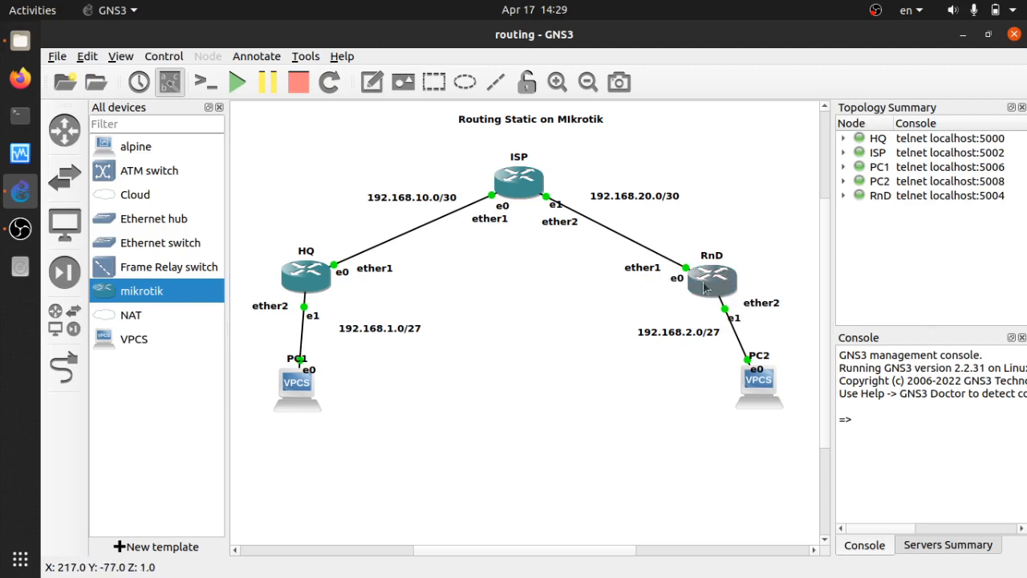
{"action": "left_click", "coordinate": [761, 394]}
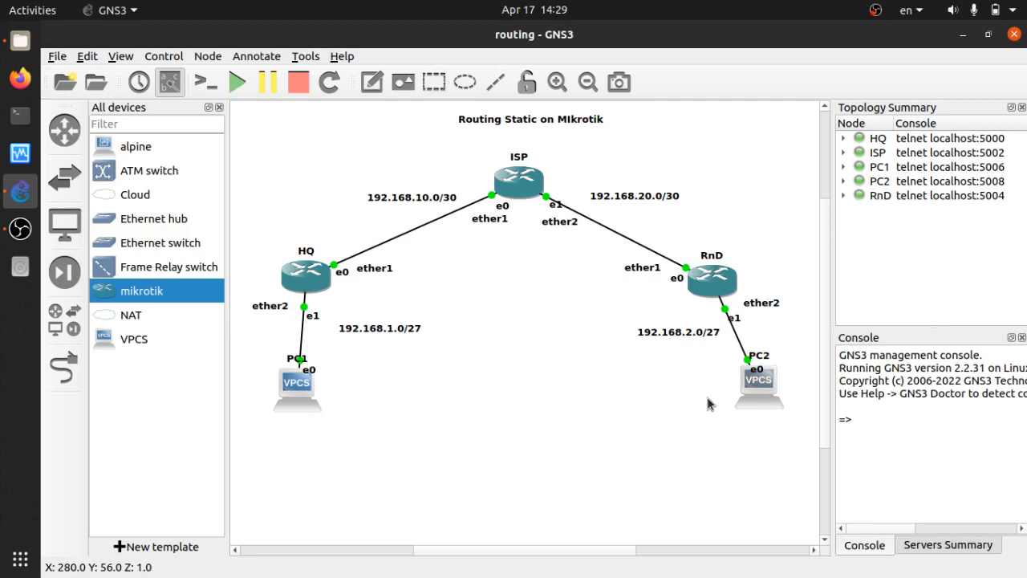
Give PC2 the address 192.168.2.10/27 with gateway 192.168.2.1.
{"action": "type", "text": "ip"}
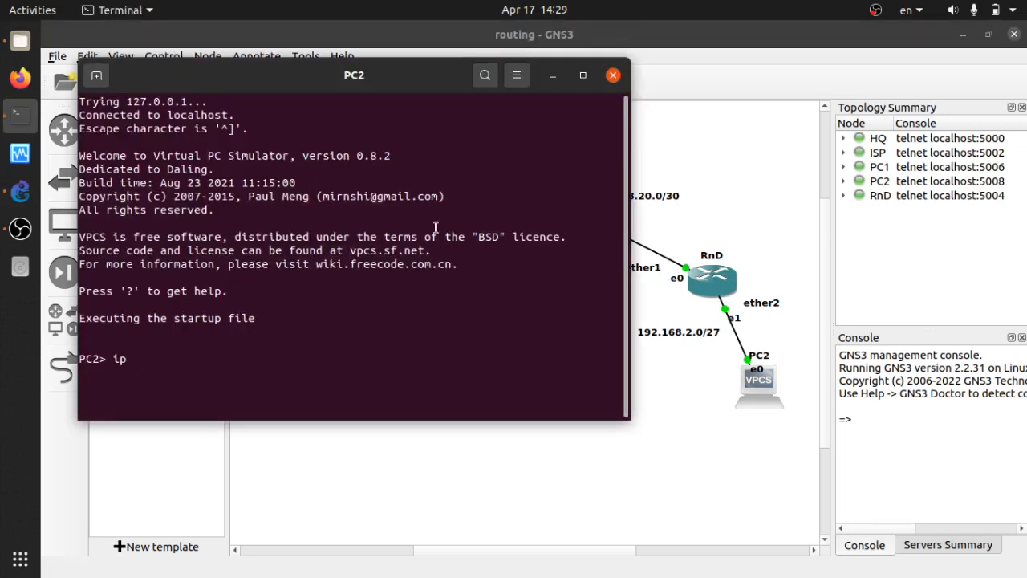
{"action": "left_click_drag", "start_coordinate": [405, 78], "coordinate": [400, 119]}
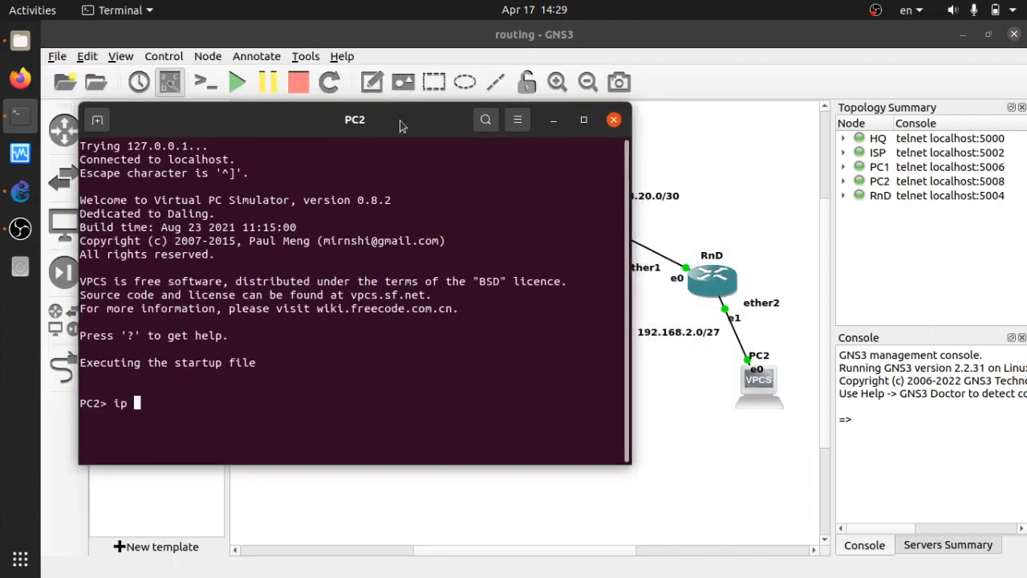
{"action": "type", "text": "192.168.2.10"}
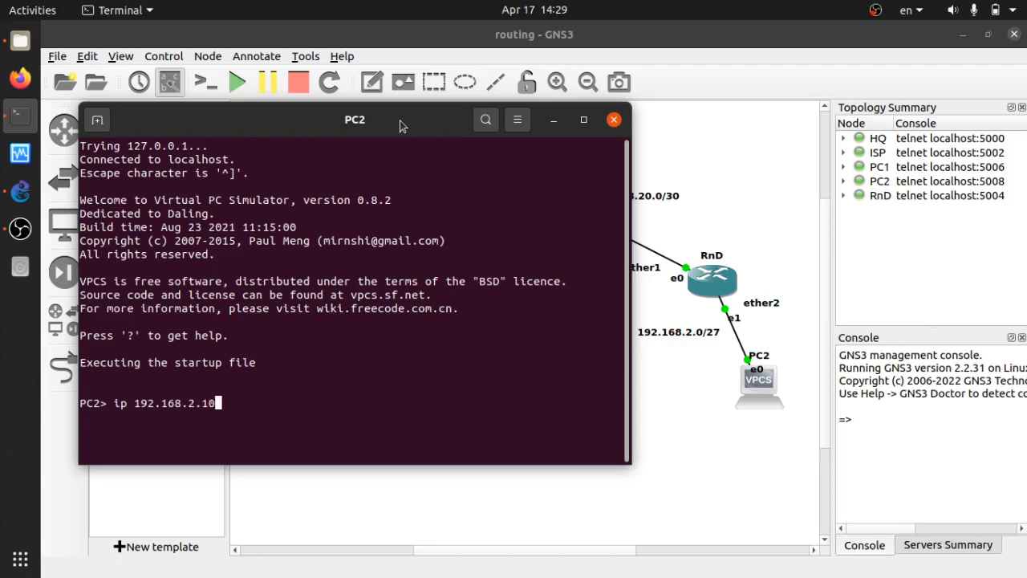
{"action": "type", "text": "/27 192.16"}
{"action": "type", "text": "8.2.1"}
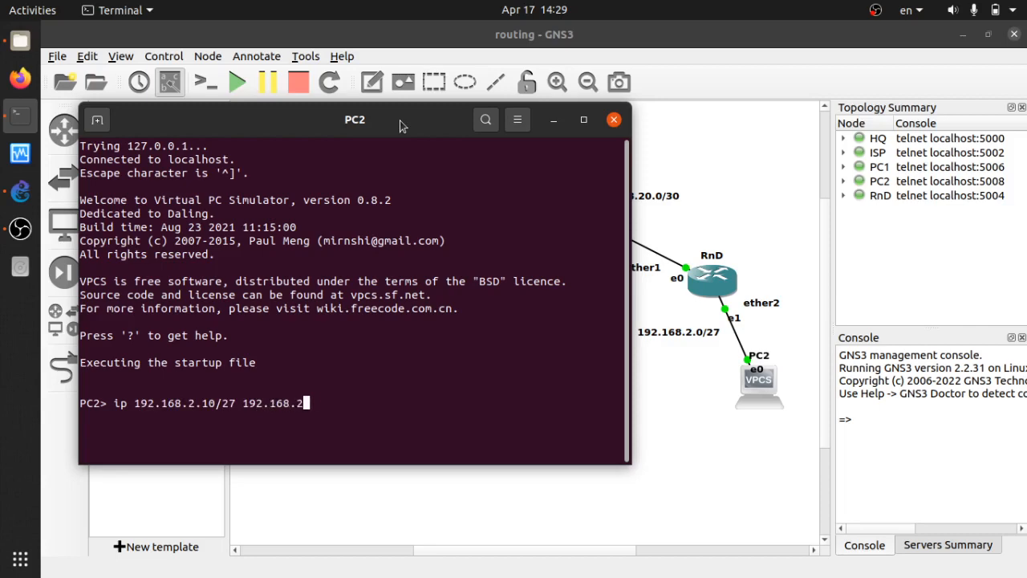
{"action": "key", "text": "Return"}
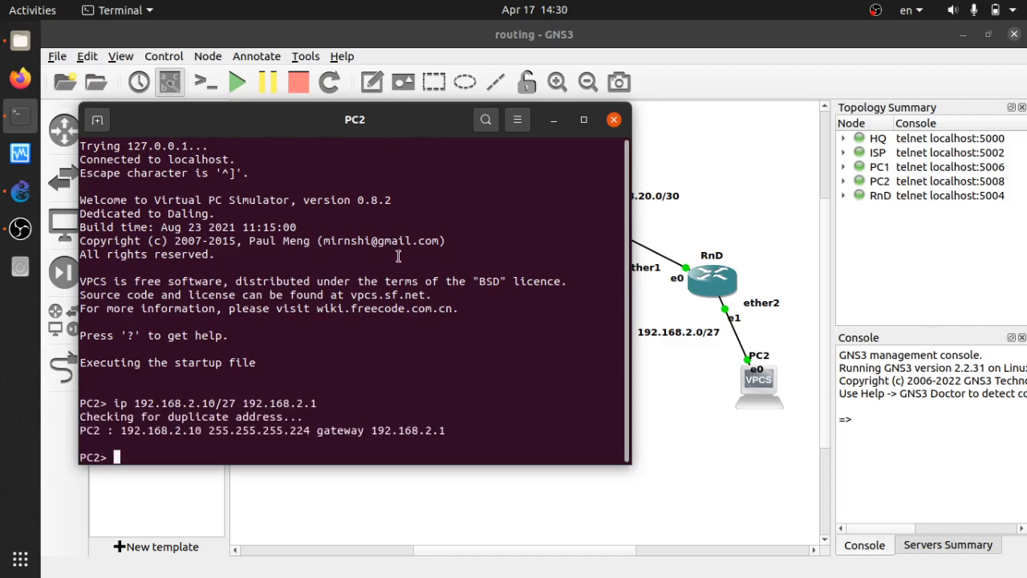
Ping the gateway 192.168.2.1 from PC2 and stop after two replies.
{"action": "type", "text": "ping 192.168.2."}
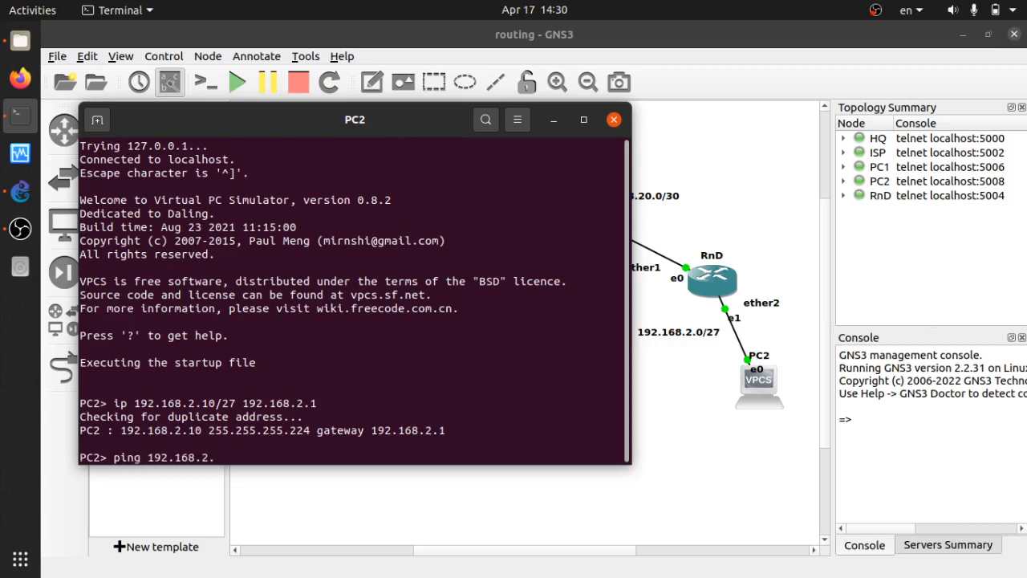
{"action": "type", "text": "1"}
{"action": "key", "text": "Return"}
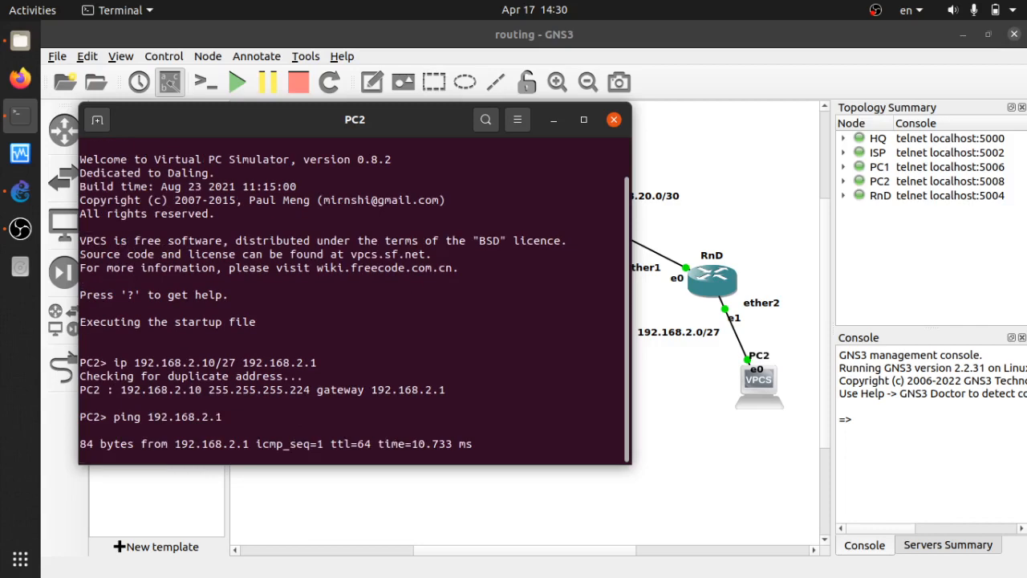
{"action": "key", "text": "ctrl+c"}
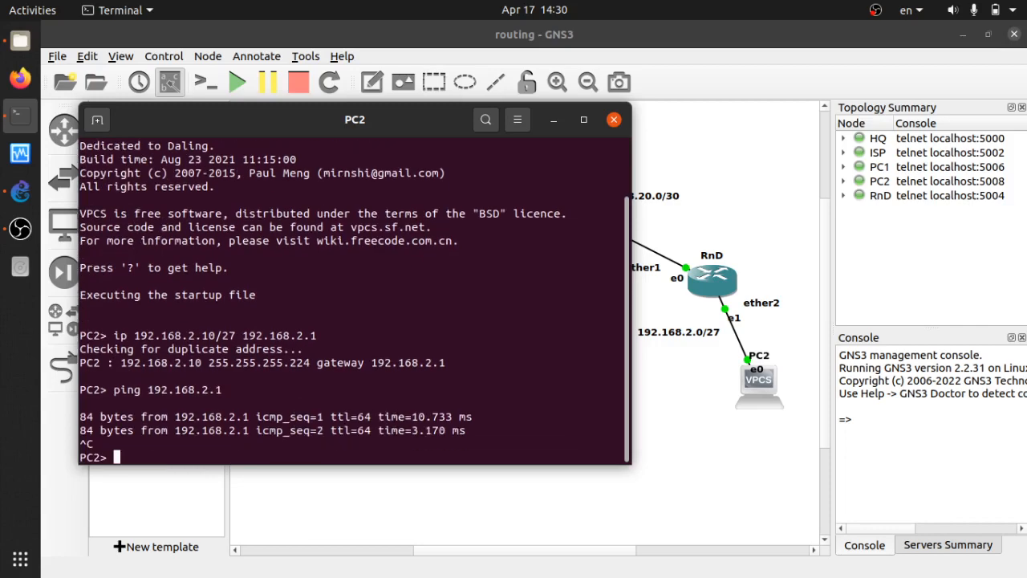
{"action": "key", "text": "Return"}
{"action": "key", "text": "Return"}
Ping RnD's ISP-side address 192.168.20.2 from PC2 and receive replies.
{"action": "left_click_drag", "start_coordinate": [392, 120], "coordinate": [321, 119]}
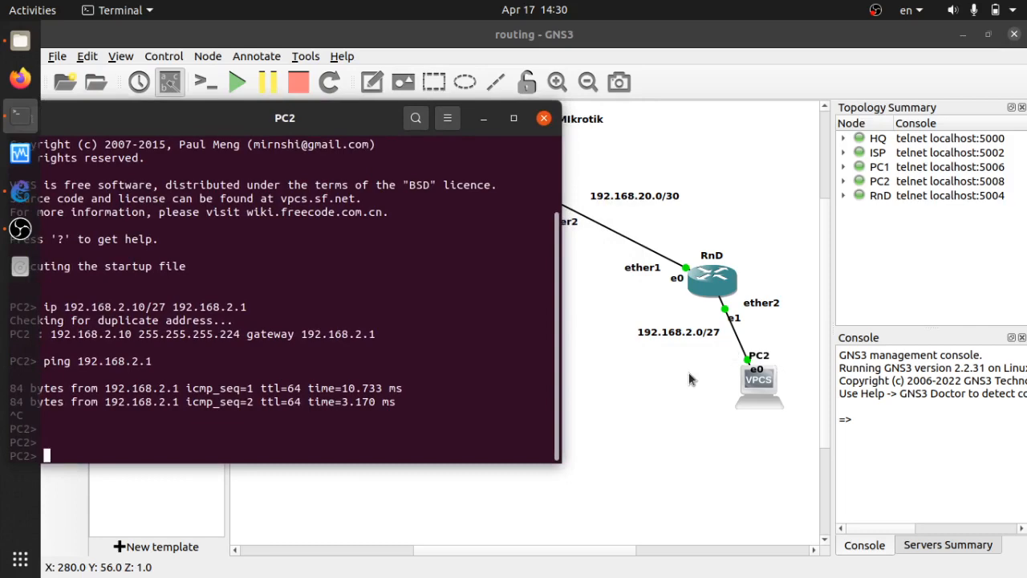
{"action": "left_click_drag", "start_coordinate": [335, 119], "coordinate": [391, 92]}
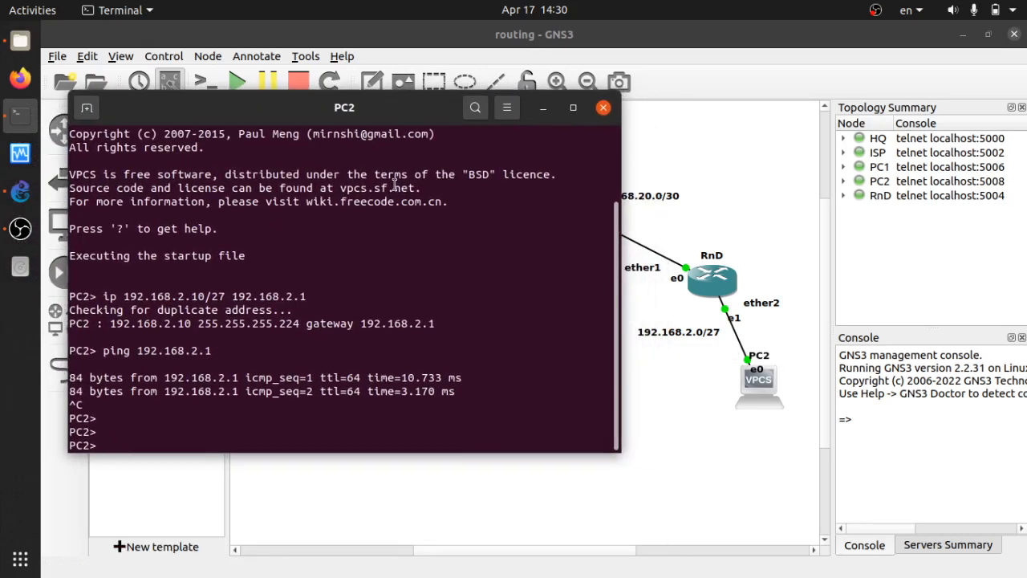
{"action": "type", "text": "192."}
{"action": "key", "text": "BackSpace"}
{"action": "key", "text": "BackSpace"}
{"action": "key", "text": "BackSpace"}
{"action": "key", "text": "BackSpace"}
{"action": "key", "text": "Up"}
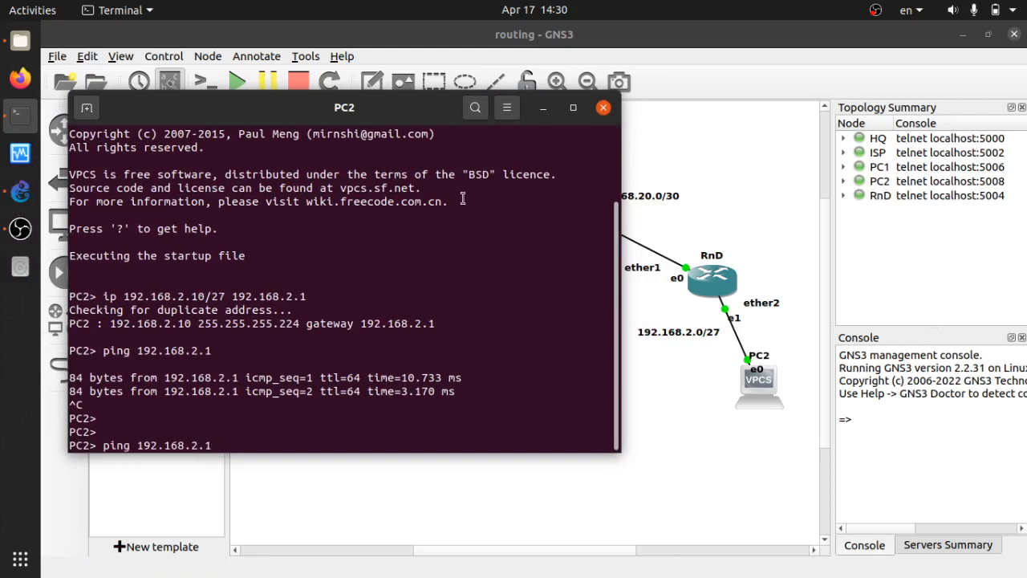
{"action": "left_click", "coordinate": [713, 228]}
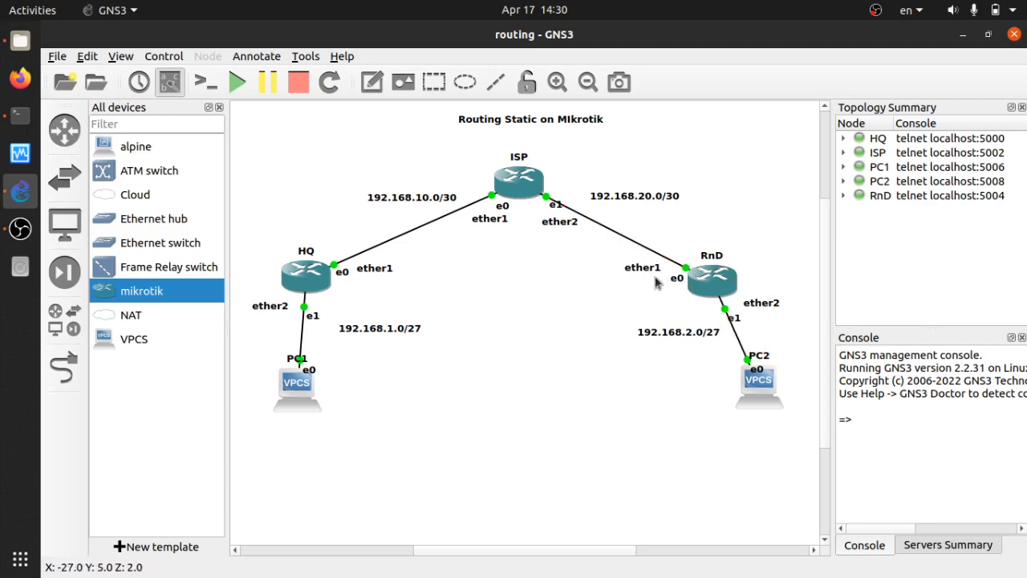
{"action": "key", "text": "alt+Tab"}
{"action": "key", "text": "Left"}
{"action": "key", "text": "Left"}
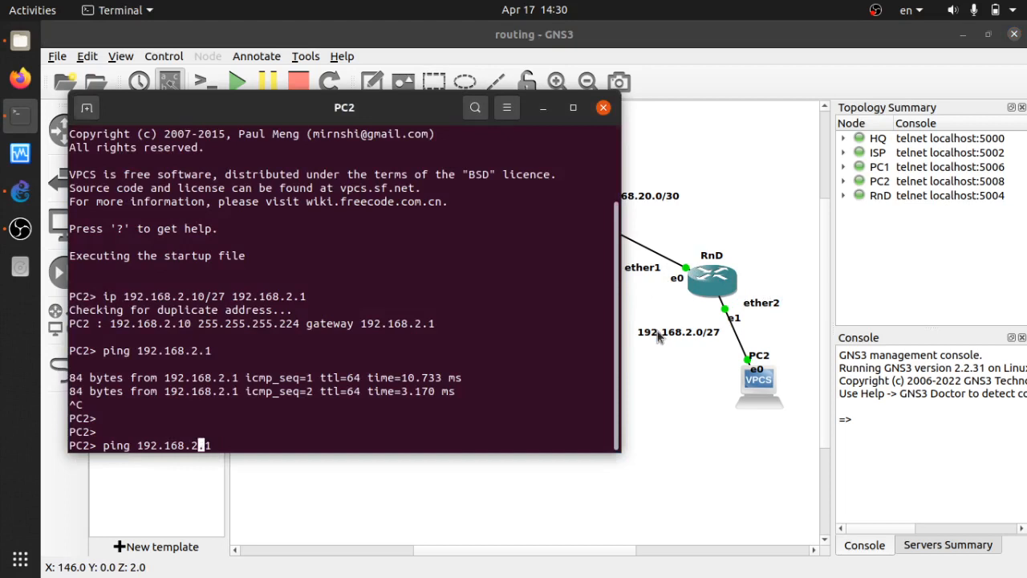
{"action": "type", "text": "0"}
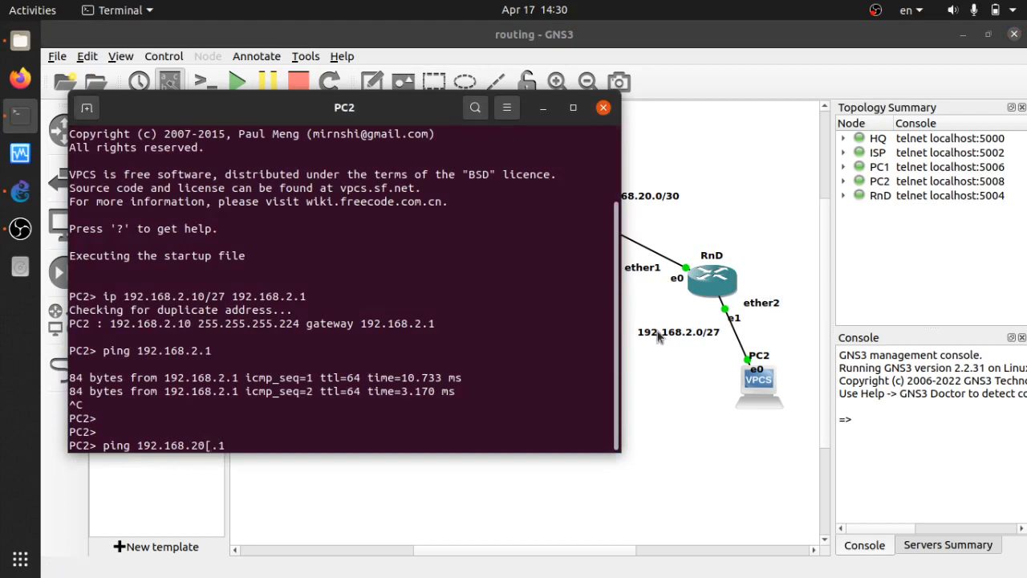
{"action": "key", "text": "BackSpace"}
{"action": "key", "text": "BackSpace"}
{"action": "key", "text": "BackSpace"}
{"action": "type", "text": ".2"}
{"action": "key", "text": "Return"}
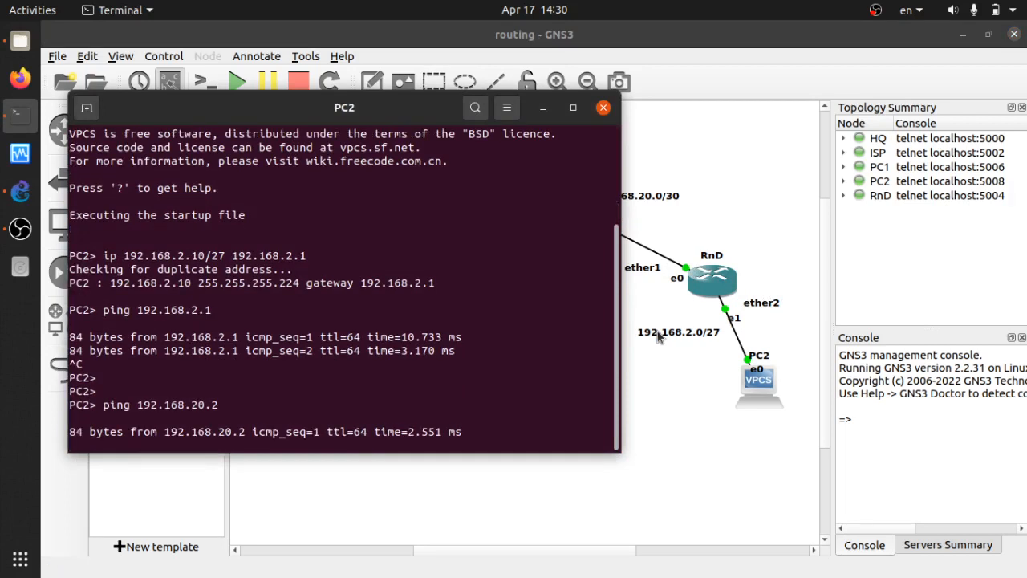
{"action": "key", "text": "ctrl+c"}
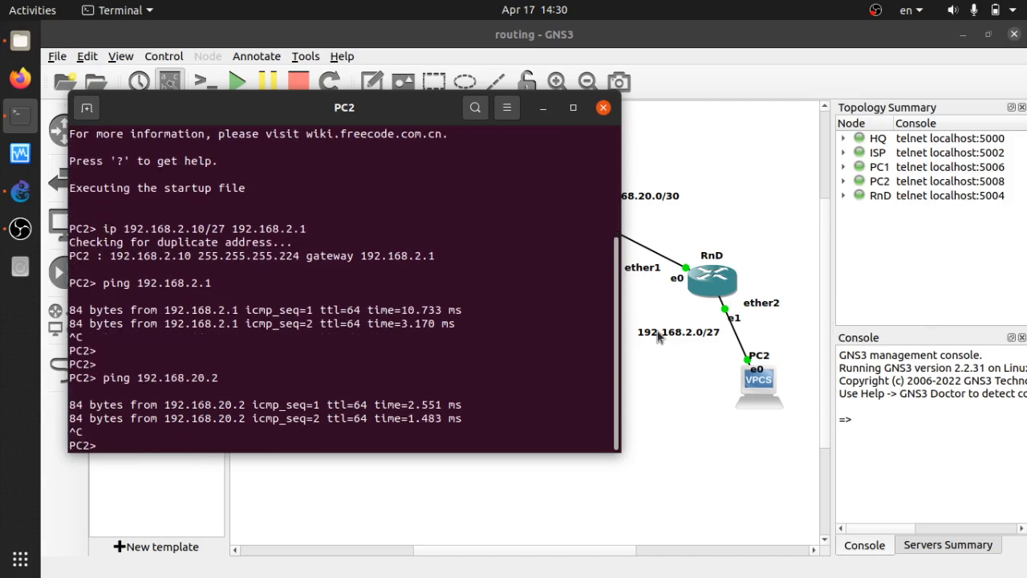
{"action": "left_click_drag", "start_coordinate": [398, 114], "coordinate": [931, 102]}
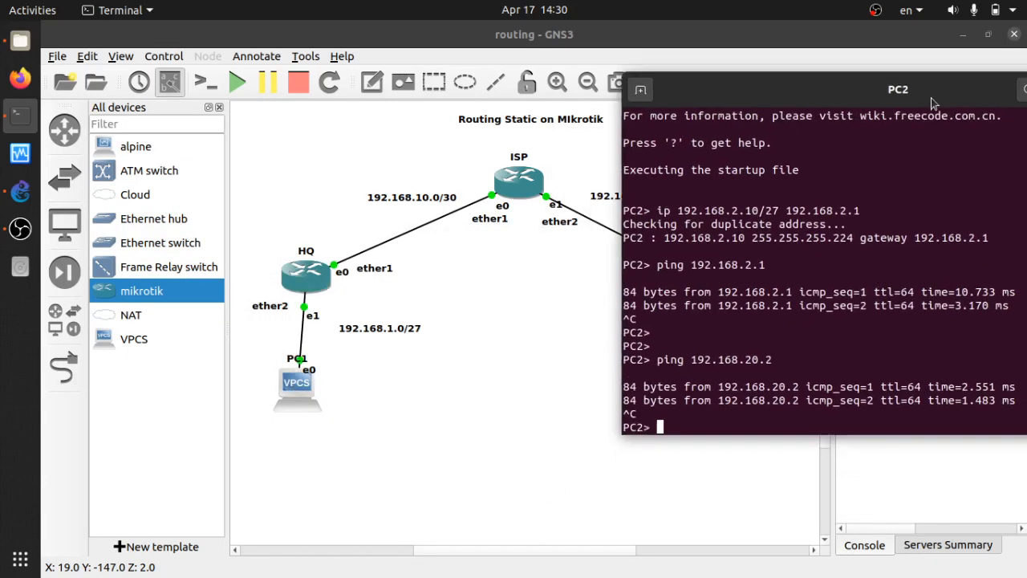
Ping ISP at 192.168.20.1 from PC2, which times out.
{"action": "key", "text": "Up"}
{"action": "key", "text": "BackSpace"}
{"action": "type", "text": "192.168.20.1"}
{"action": "key", "text": "Return"}
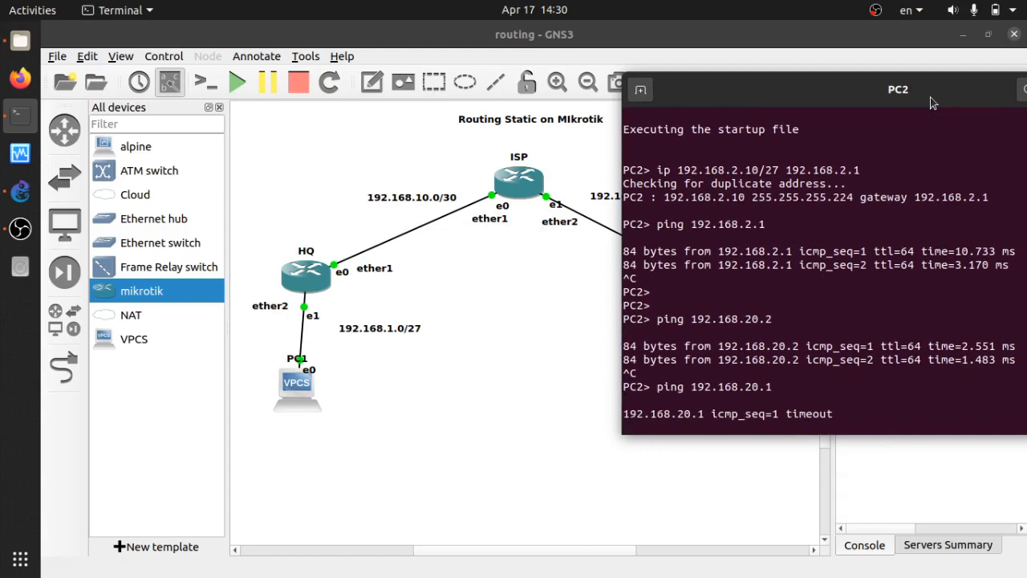
{"action": "key", "text": "Return"}
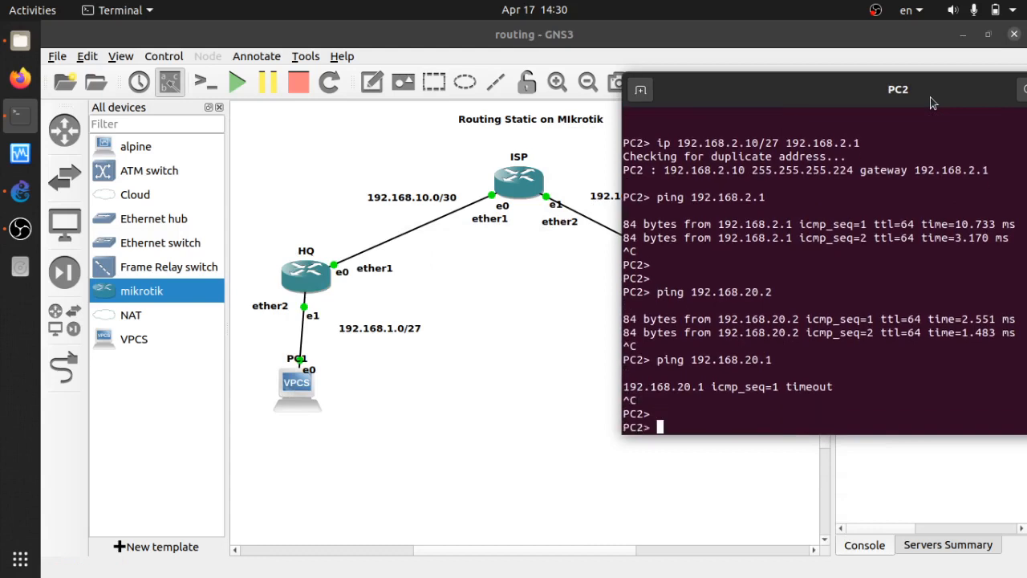
Ping 192.168.10.1 from PC2, which returns destination network unreachable.
{"action": "key", "text": "Up"}
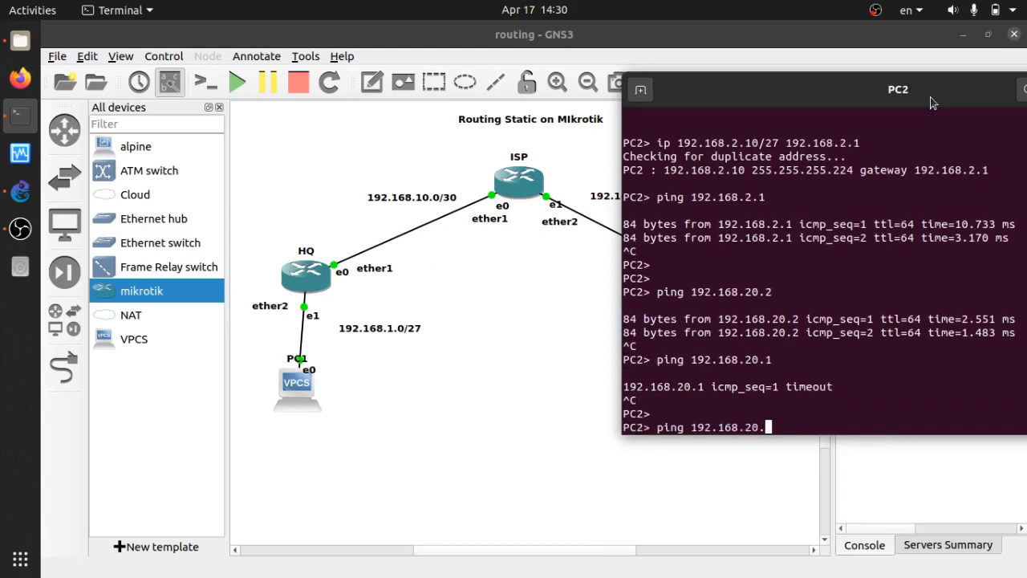
{"action": "key", "text": "BackSpace"}
{"action": "key", "text": "BackSpace"}
{"action": "key", "text": "BackSpace"}
{"action": "type", "text": ".10"}
{"action": "left_click", "coordinate": [503, 248]}
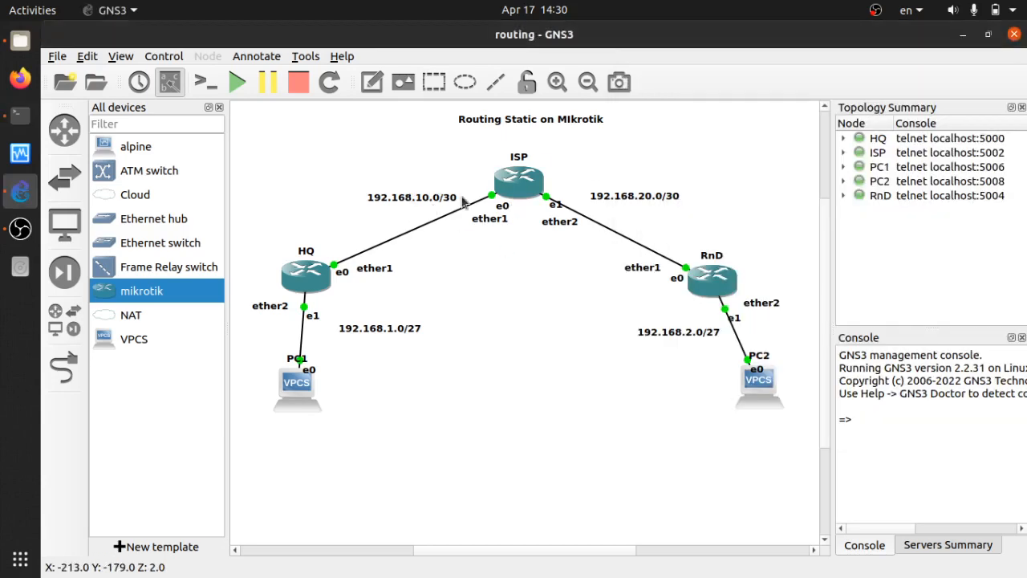
{"action": "left_click_drag", "start_coordinate": [263, 141], "coordinate": [530, 440]}
{"action": "left_click", "coordinate": [602, 433]}
{"action": "key", "text": "alt+Tab"}
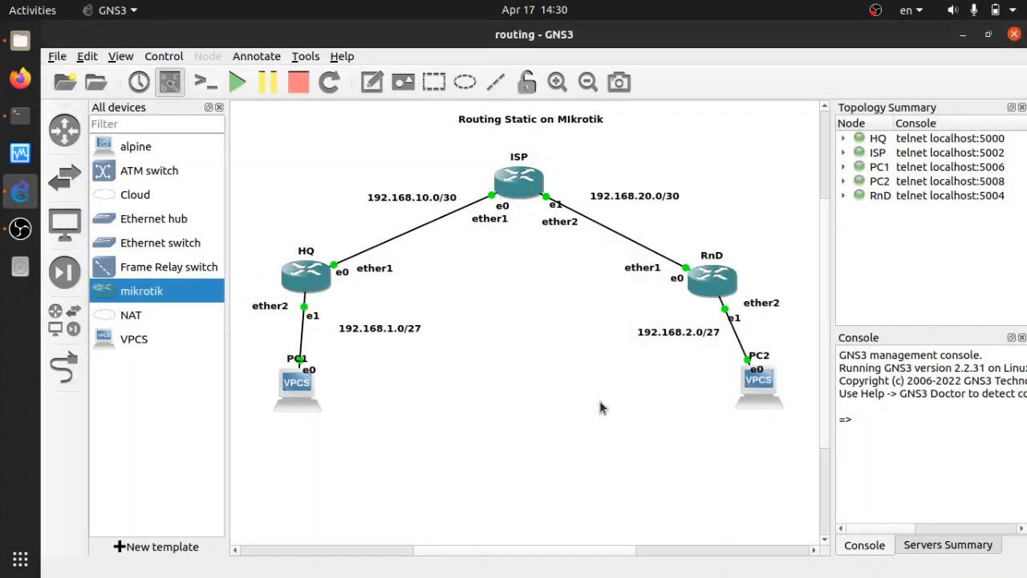
{"action": "key", "text": "alt+Tab"}
{"action": "type", "text": ".1"}
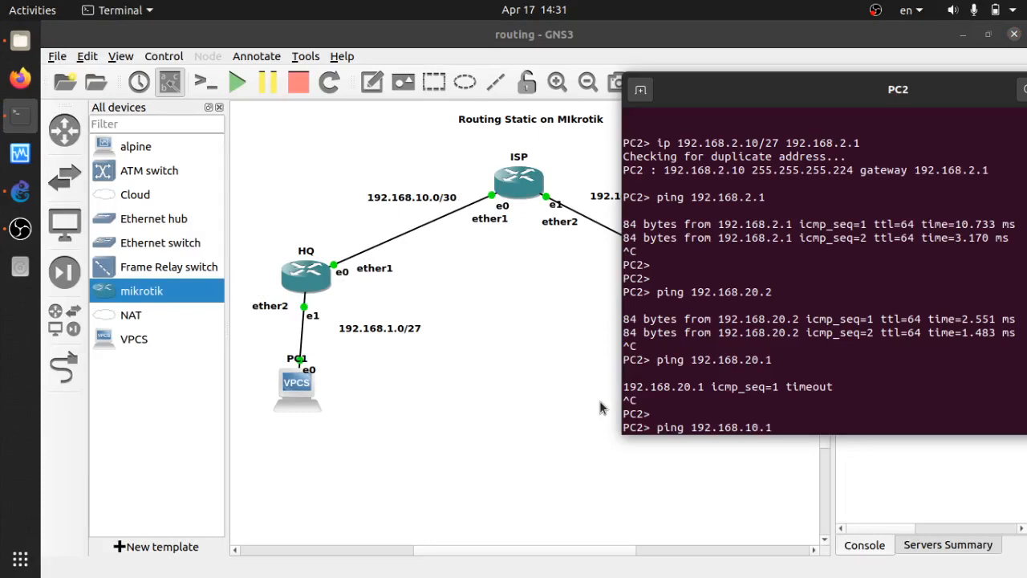
{"action": "key", "text": "Return"}
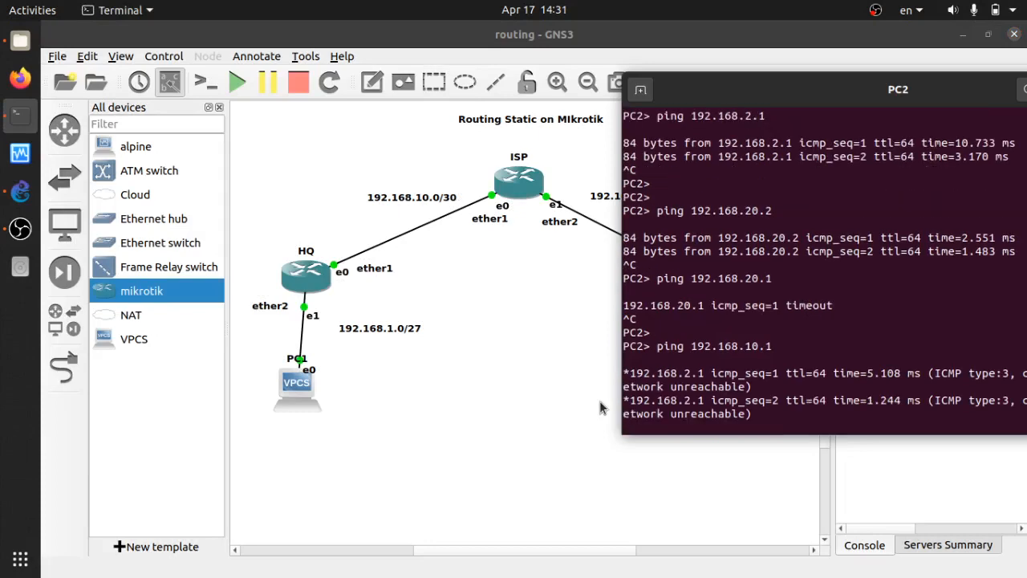
{"action": "key", "text": "ctrl+c"}
Close the PC2 console to return to the topology canvas.
{"action": "left_click_drag", "start_coordinate": [974, 99], "coordinate": [630, 153]}
{"action": "left_click", "coordinate": [813, 143]}
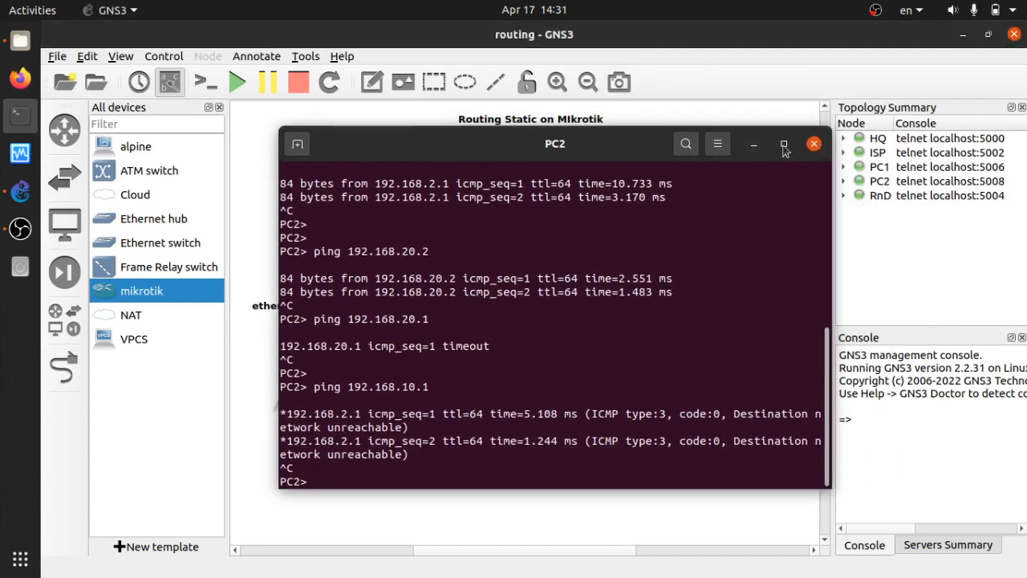
{"action": "double_click", "coordinate": [301, 277]}
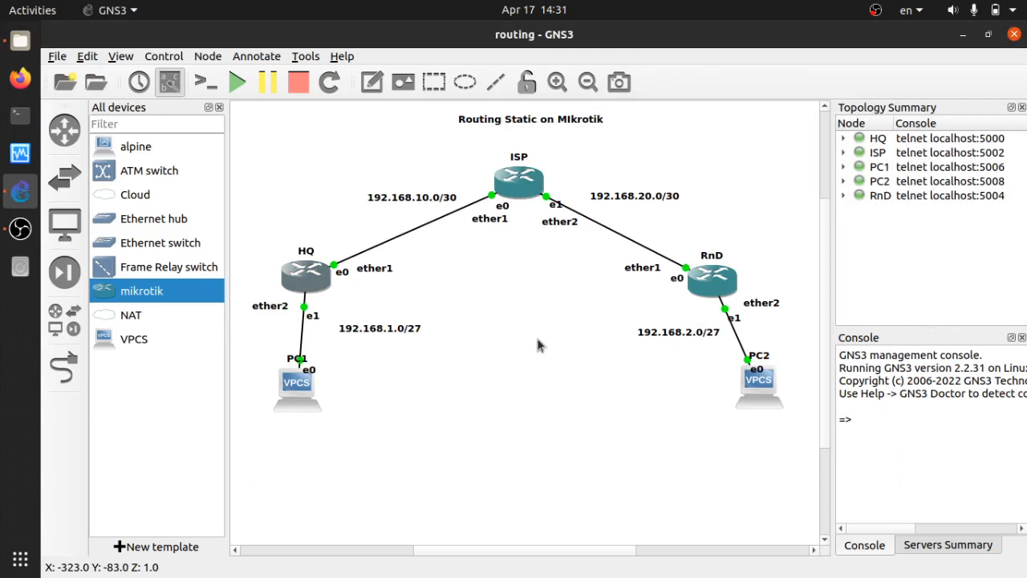
List HQ's routing table, showing only 192.168.1.0/27 and 192.168.10.0/30 on ether1 and ether2.
{"action": "key", "text": "Return"}
{"action": "key", "text": "Return"}
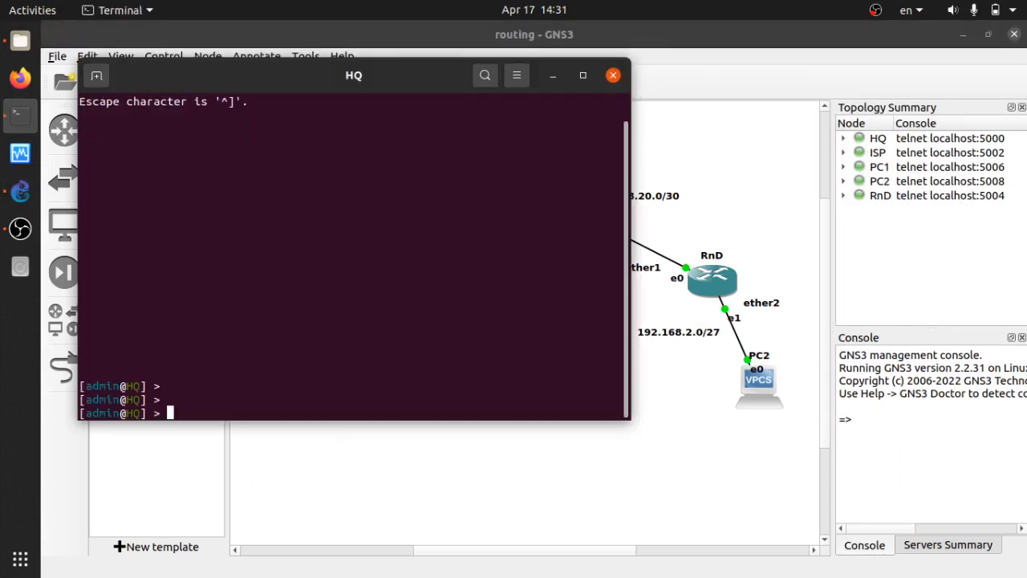
{"action": "type", "text": "ip route print"}
{"action": "key", "text": "Return"}
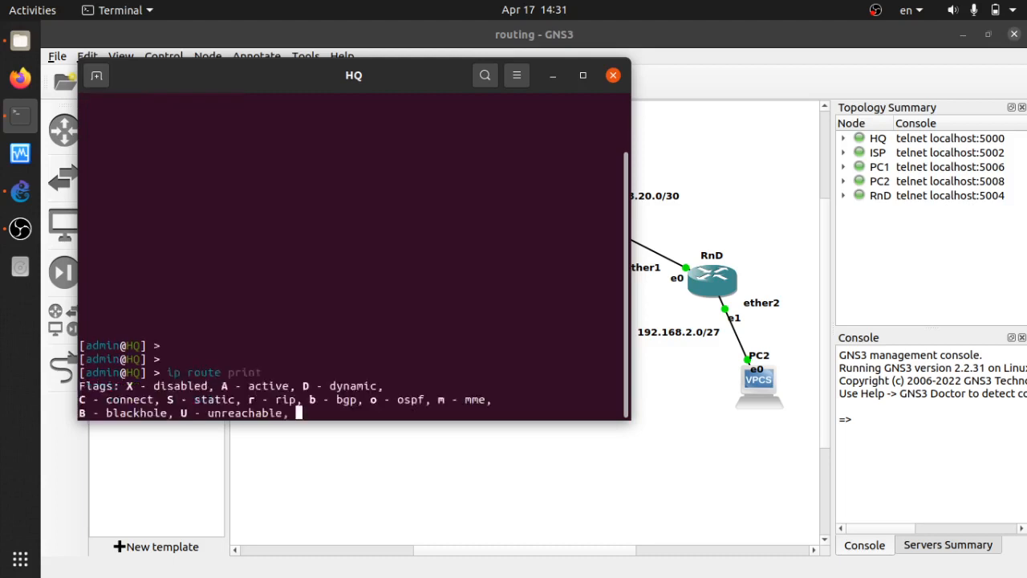
{"action": "key", "text": "Return"}
{"action": "key", "text": "Return"}
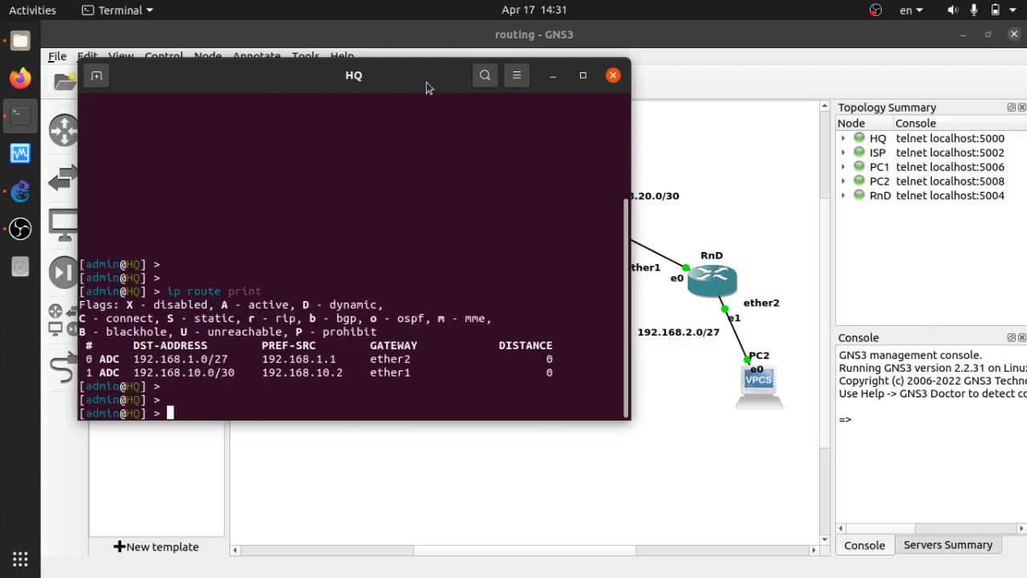
{"action": "left_click_drag", "start_coordinate": [424, 82], "coordinate": [817, 107]}
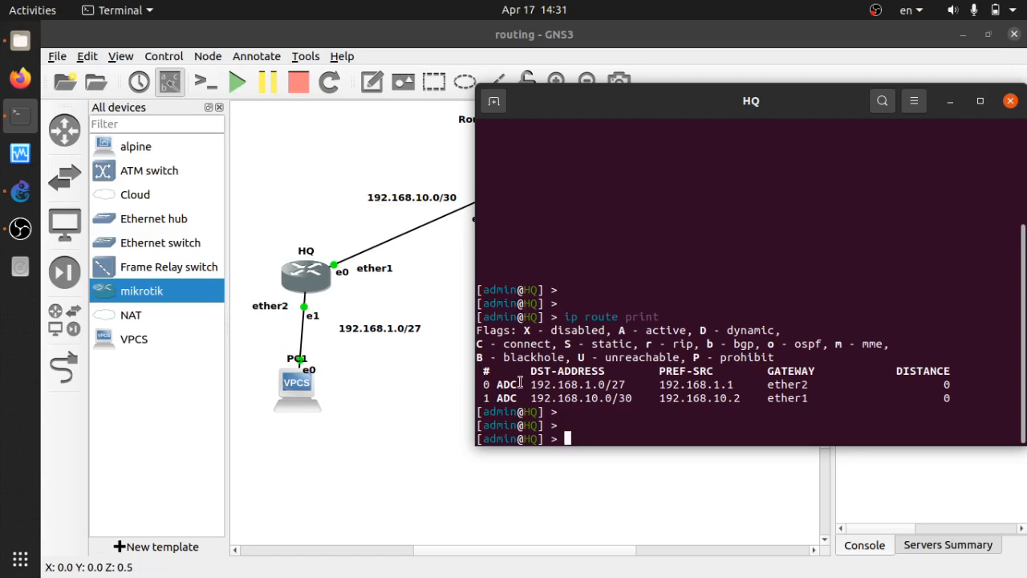
{"action": "left_click_drag", "start_coordinate": [489, 384], "coordinate": [767, 381]}
{"action": "left_click", "coordinate": [831, 397]}
{"action": "left_click", "coordinate": [784, 411]}
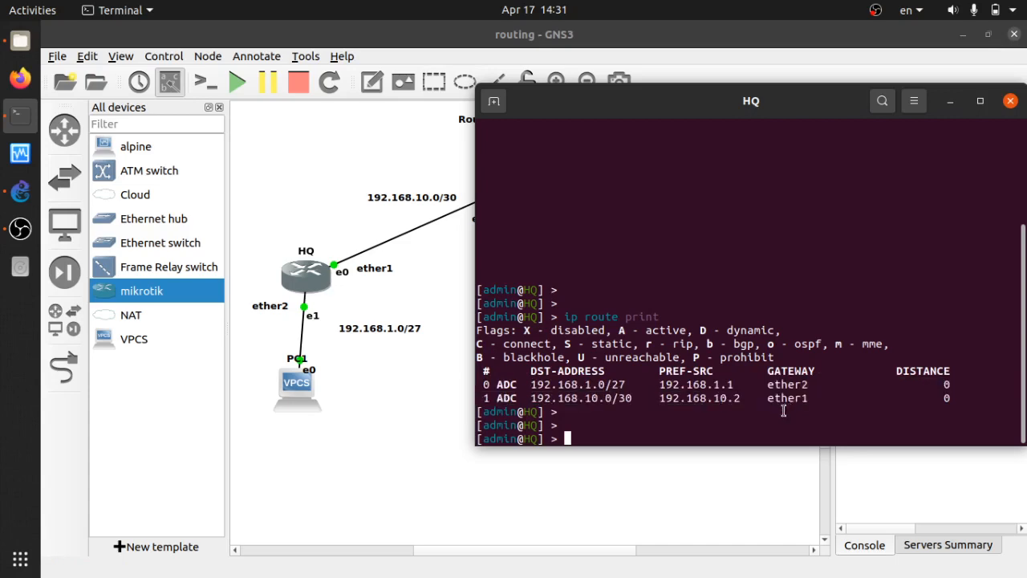
{"action": "left_click_drag", "start_coordinate": [759, 100], "coordinate": [835, 73]}
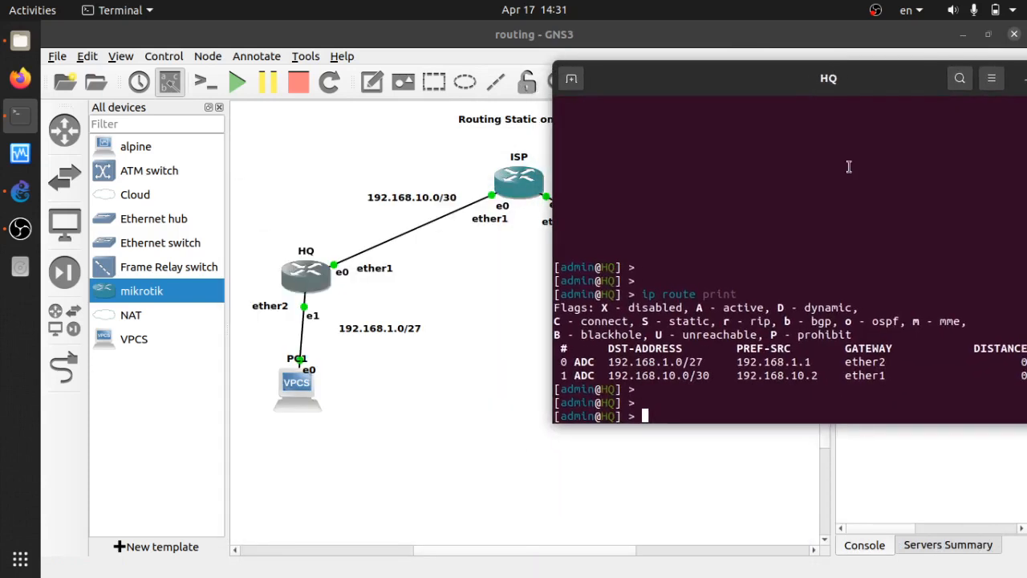
Type 'ip route add gateway=192.168.10.1' in HQ's console without submitting it.
{"action": "type", "text": "ip route add ad"}
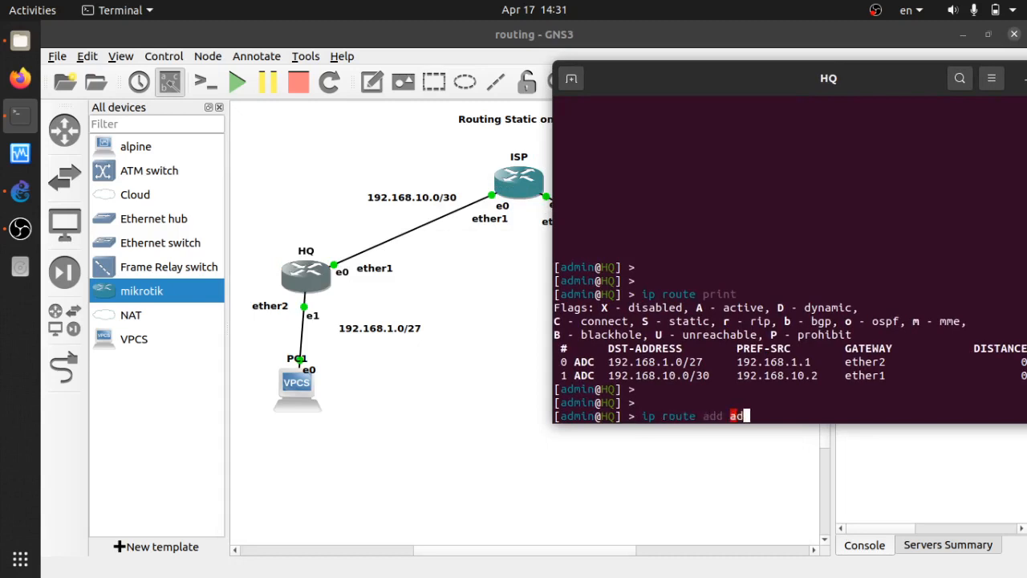
{"action": "key", "text": "BackSpace"}
{"action": "key", "text": "BackSpace"}
{"action": "type", "text": "gateway=192.168."}
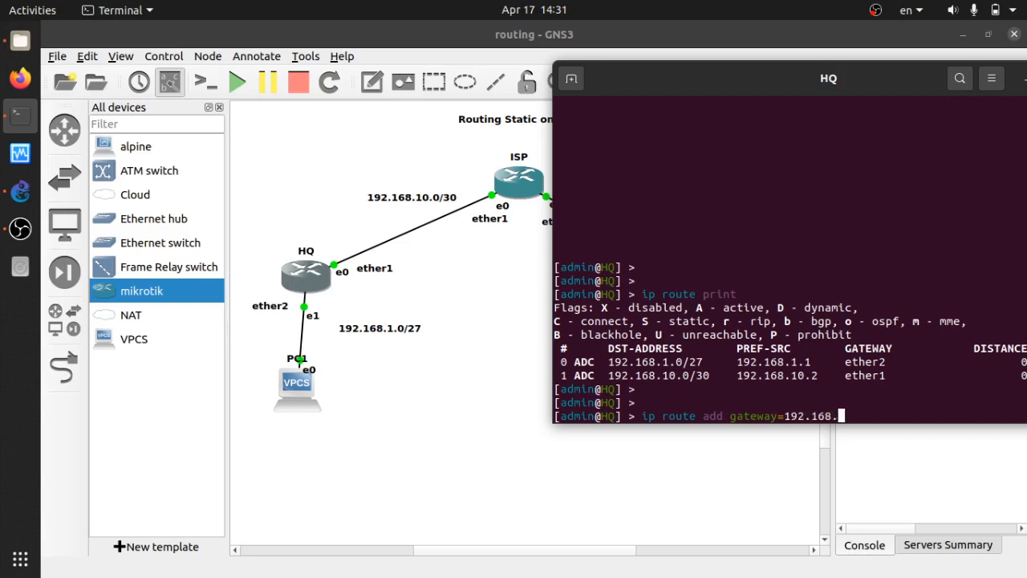
{"action": "type", "text": "10.1"}
{"action": "left_click_drag", "start_coordinate": [784, 413], "coordinate": [870, 416]}
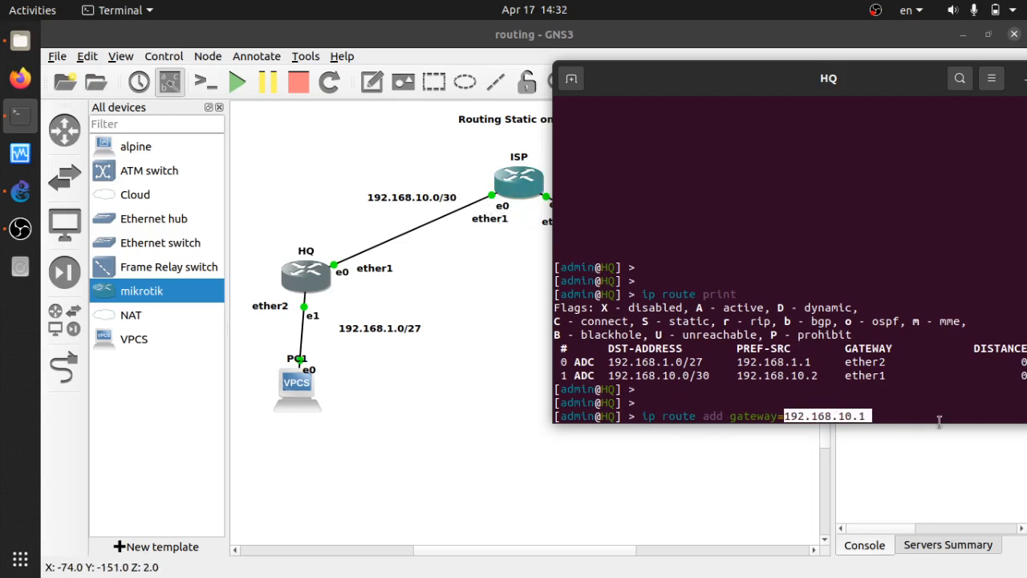
{"action": "left_click", "coordinate": [903, 422]}
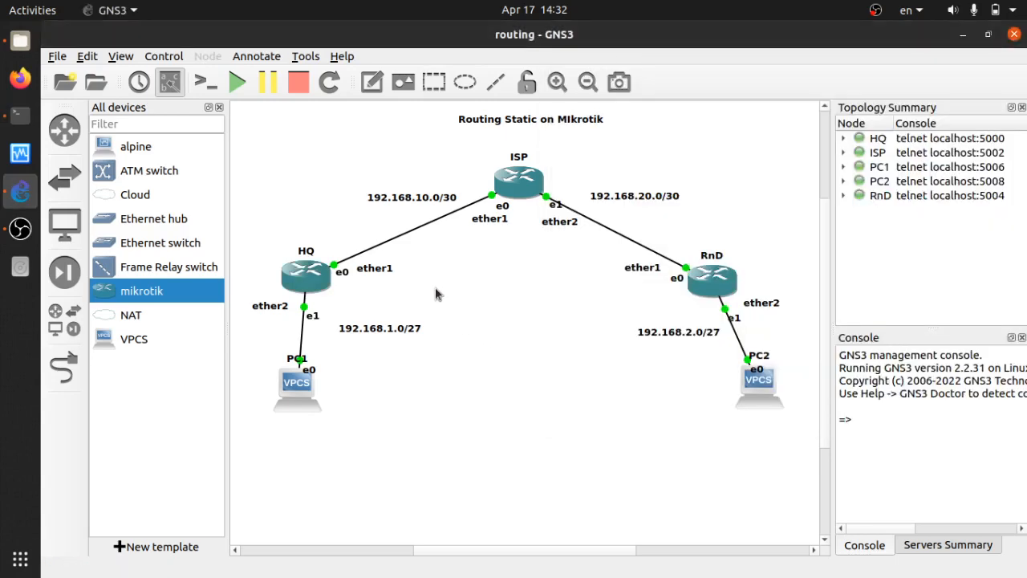
Review the topology diagram, highlighting the title, HQ–ISP link labels, HQ and PC1.
{"action": "left_click", "coordinate": [440, 294]}
{"action": "left_click_drag", "start_coordinate": [472, 154], "coordinate": [392, 100]}
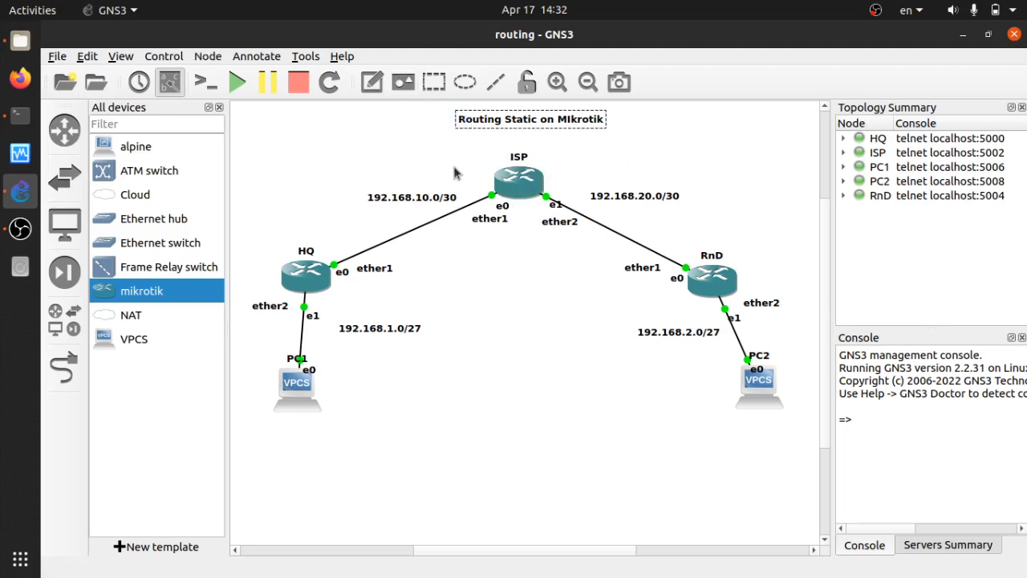
{"action": "left_click_drag", "start_coordinate": [458, 171], "coordinate": [504, 210]}
{"action": "left_click_drag", "start_coordinate": [520, 278], "coordinate": [431, 186]}
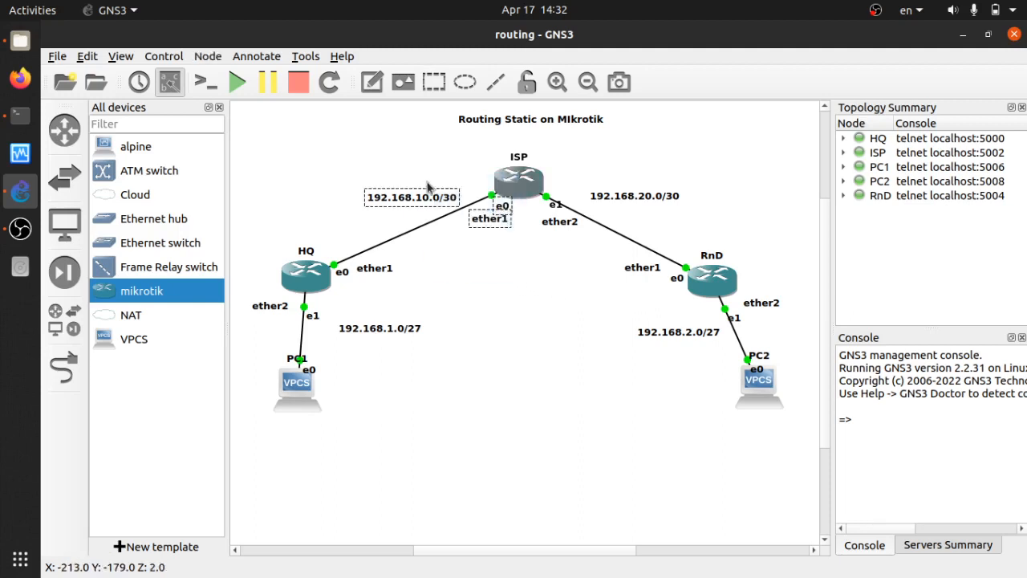
{"action": "left_click_drag", "start_coordinate": [257, 152], "coordinate": [508, 435]}
{"action": "left_click", "coordinate": [491, 301]}
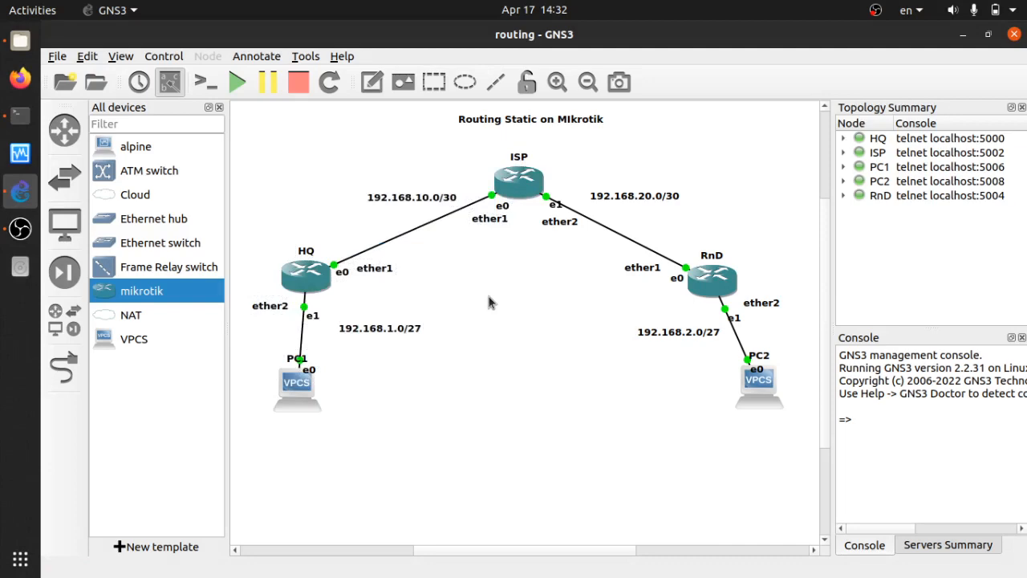
Add HQ's default route 0.0.0.0/0 via 192.168.10.1 and confirm it in the route table.
{"action": "key", "text": "alt+Tab"}
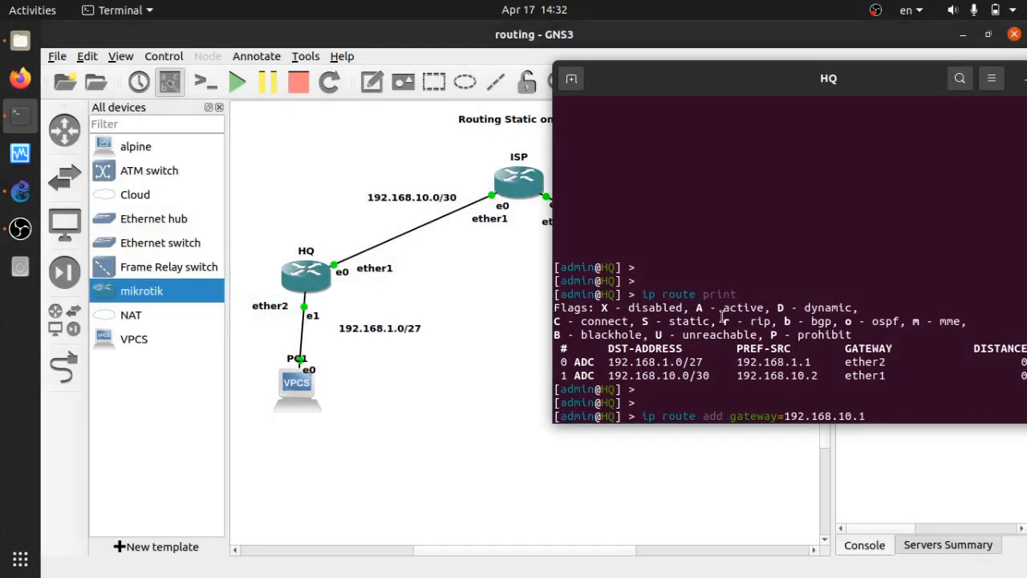
{"action": "key", "text": "Return"}
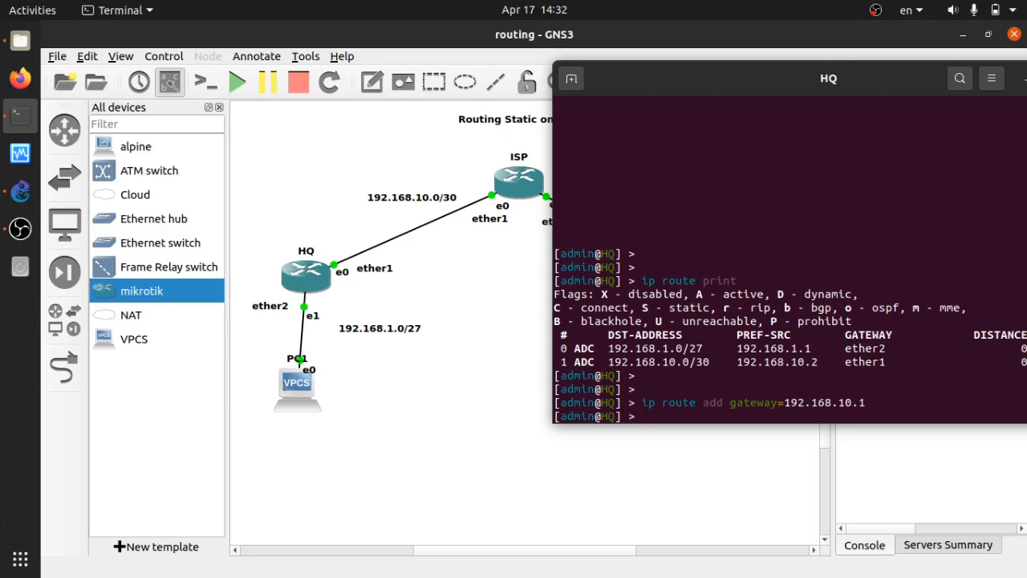
{"action": "key", "text": "Return"}
{"action": "key", "text": "Return"}
{"action": "key", "text": "Up"}
{"action": "key", "text": "Up"}
{"action": "key", "text": "Return"}
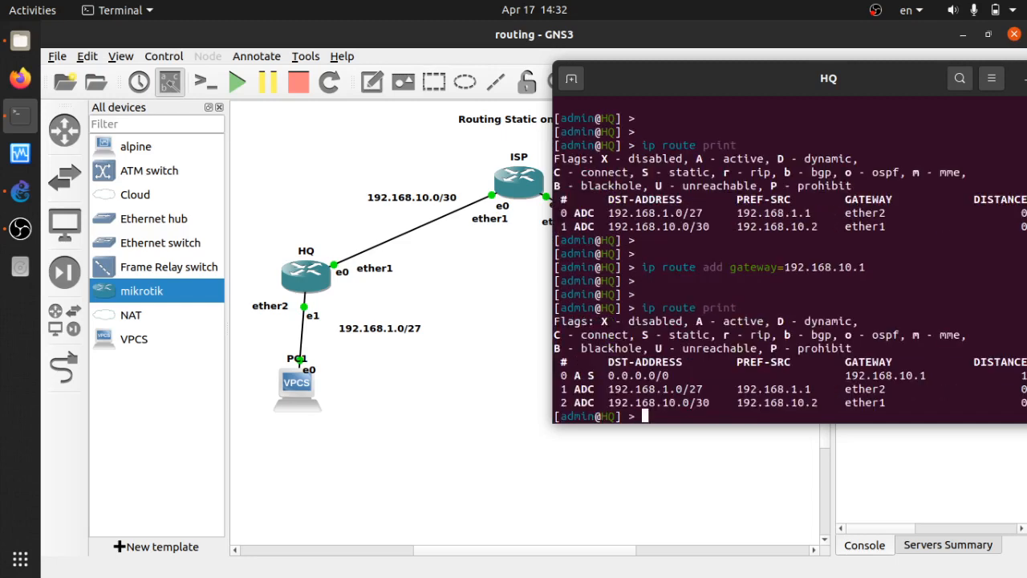
{"action": "key", "text": "Return"}
{"action": "key", "text": "Return"}
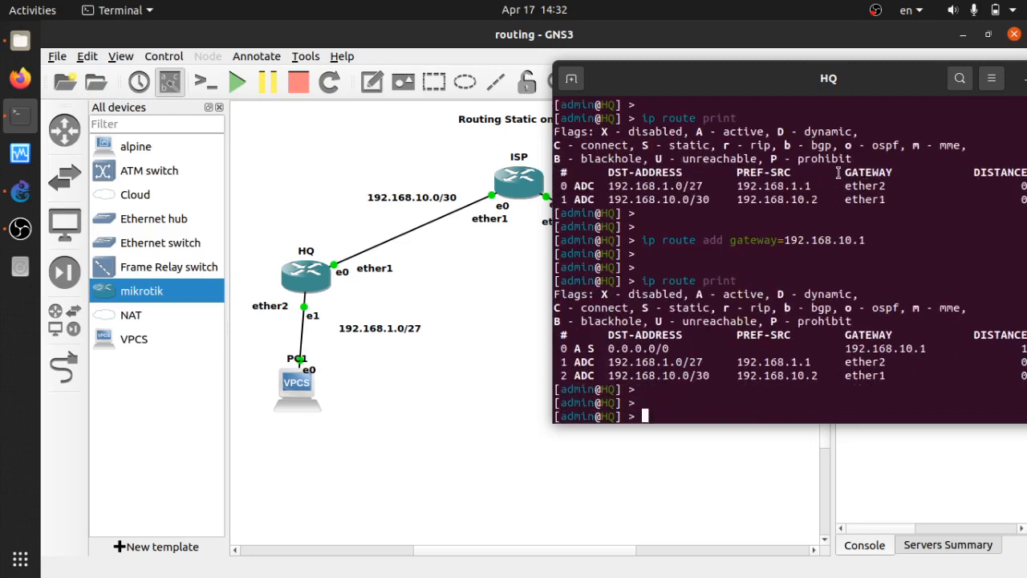
Ping 192.168.20.2 from HQ, which times out, then close HQ's console.
{"action": "type", "text": "ping 192.168.20.2"}
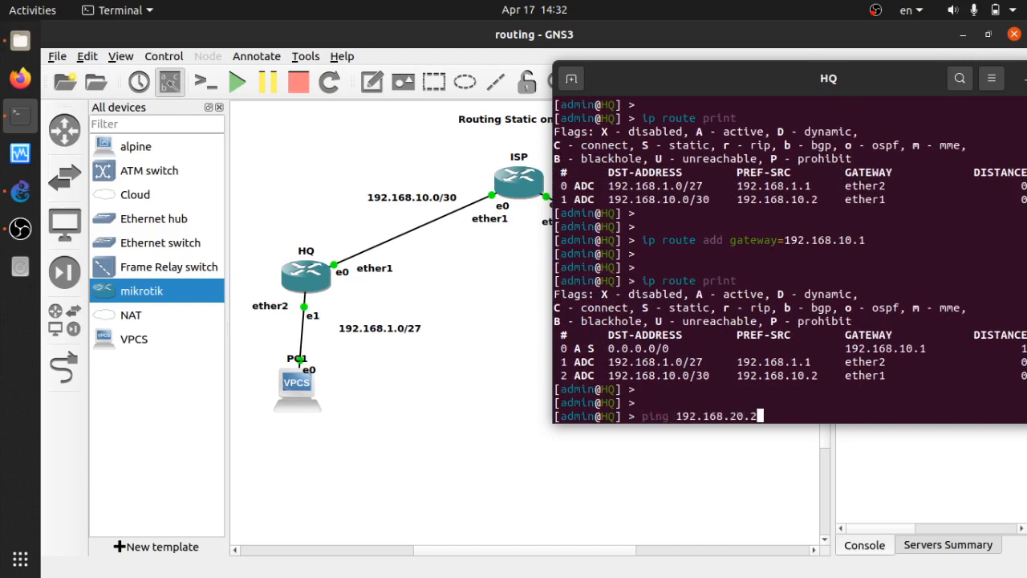
{"action": "type", "text": "."}
{"action": "key", "text": "Return"}
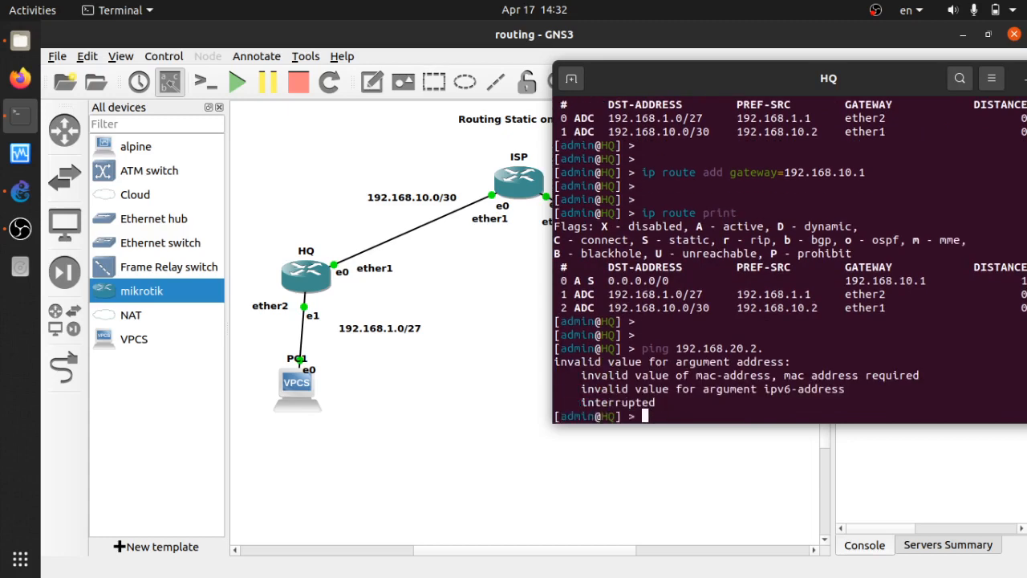
{"action": "key", "text": "Up"}
{"action": "key", "text": "BackSpace"}
{"action": "key", "text": "Return"}
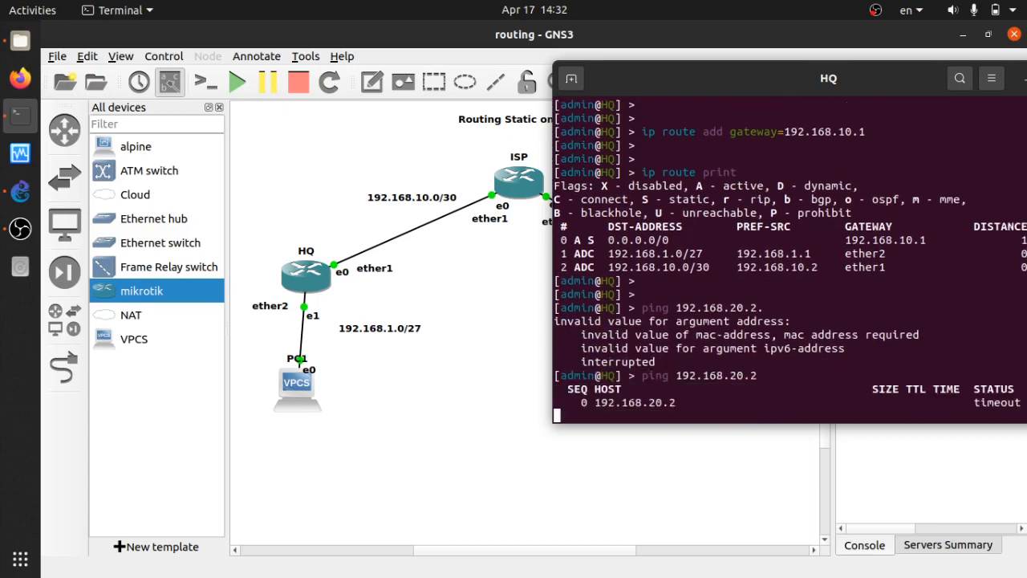
{"action": "key", "text": "ctrl+c"}
{"action": "left_click_drag", "start_coordinate": [861, 86], "coordinate": [508, 127]}
{"action": "left_click", "coordinate": [735, 121]}
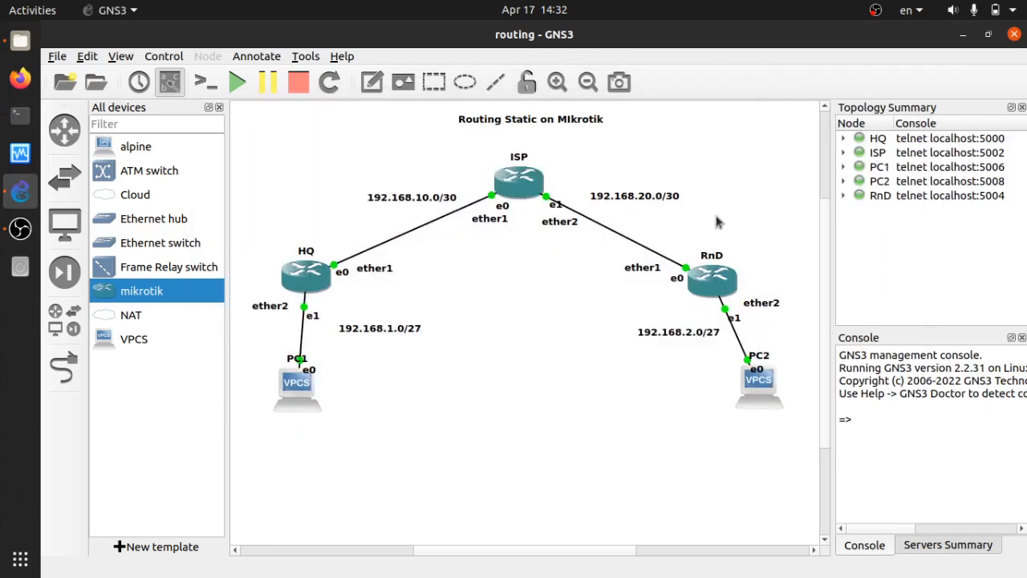
Open the RnD router's console and list its current routing table with 'ip route print'.
{"action": "double_click", "coordinate": [713, 296]}
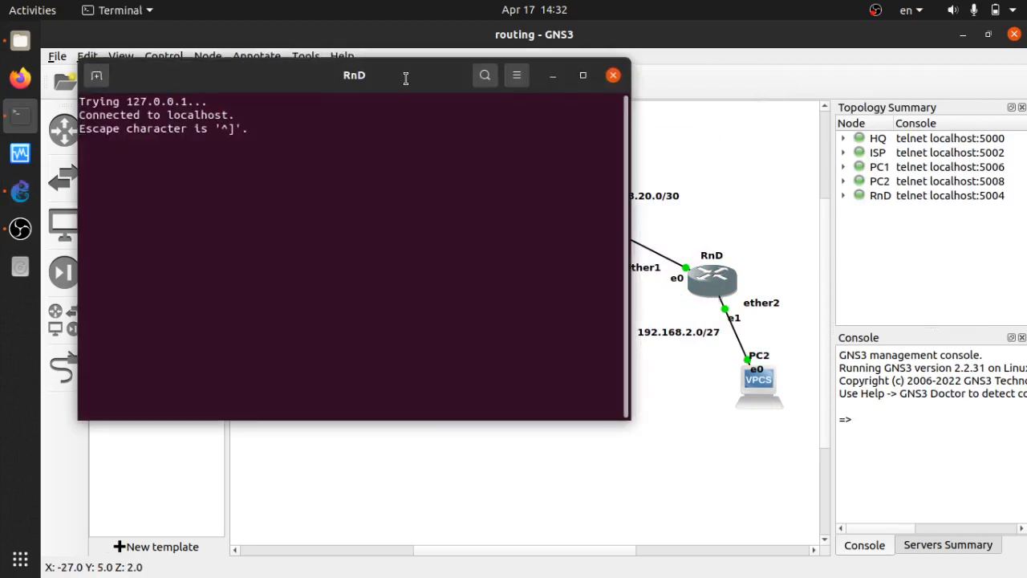
{"action": "left_click_drag", "start_coordinate": [398, 79], "coordinate": [653, 112]}
{"action": "key", "text": "Return"}
{"action": "key", "text": "Return"}
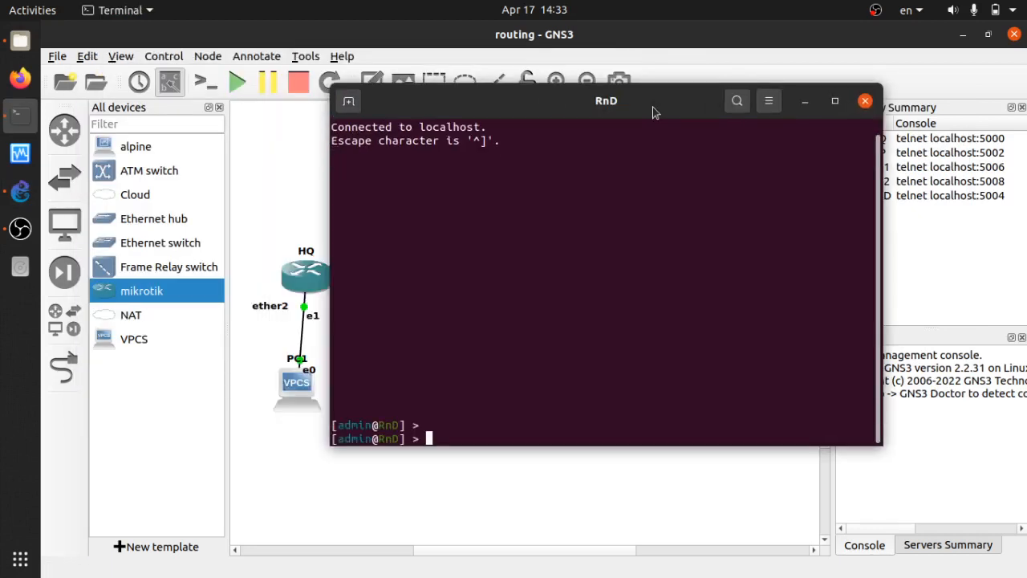
{"action": "type", "text": "ip route print"}
{"action": "key", "text": "Return"}
{"action": "key", "text": "Return"}
{"action": "key", "text": "Return"}
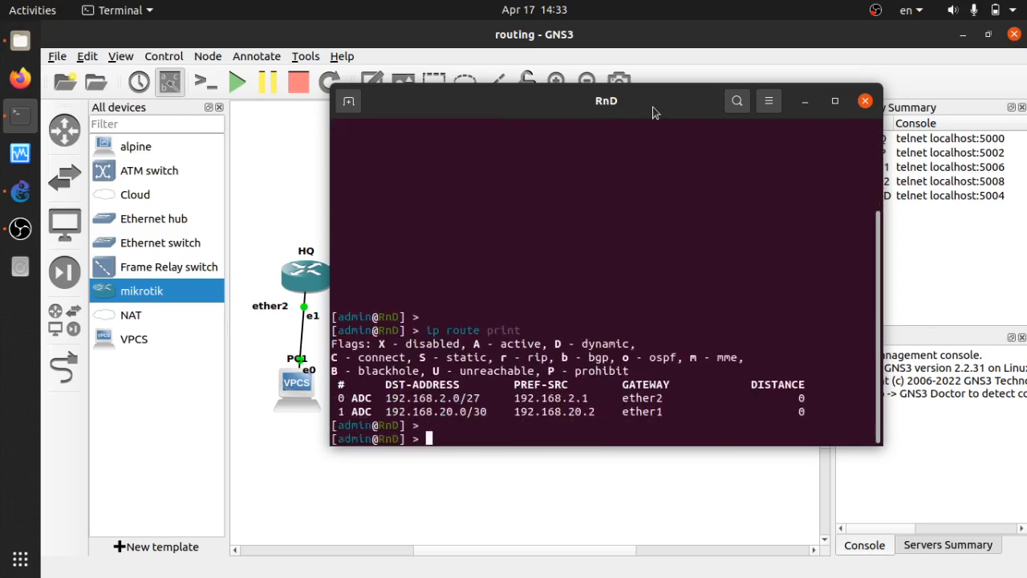
Add a default route on RnD with 'ip route add gateway=192.168.20.1'.
{"action": "type", "text": "ip route "}
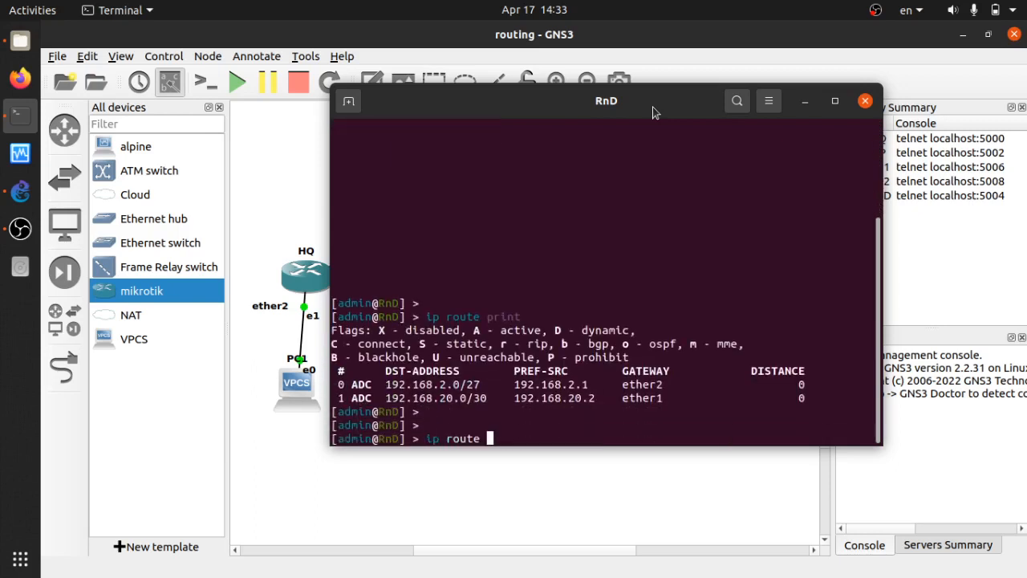
{"action": "type", "text": "add ga"}
{"action": "key", "text": "Tab"}
{"action": "type", "text": "192"}
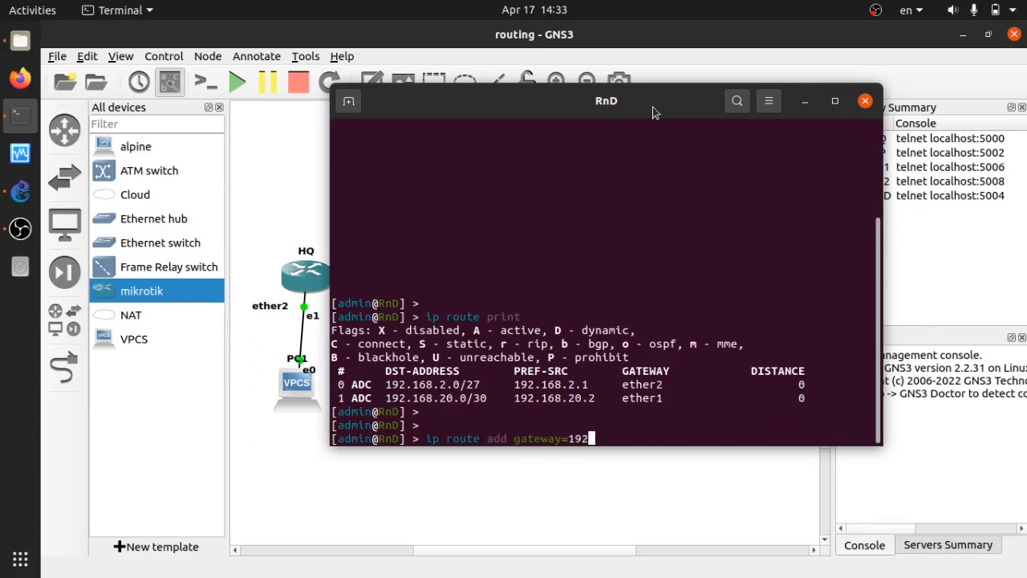
{"action": "type", "text": ".168.20."}
{"action": "left_click_drag", "start_coordinate": [658, 106], "coordinate": [553, 116]}
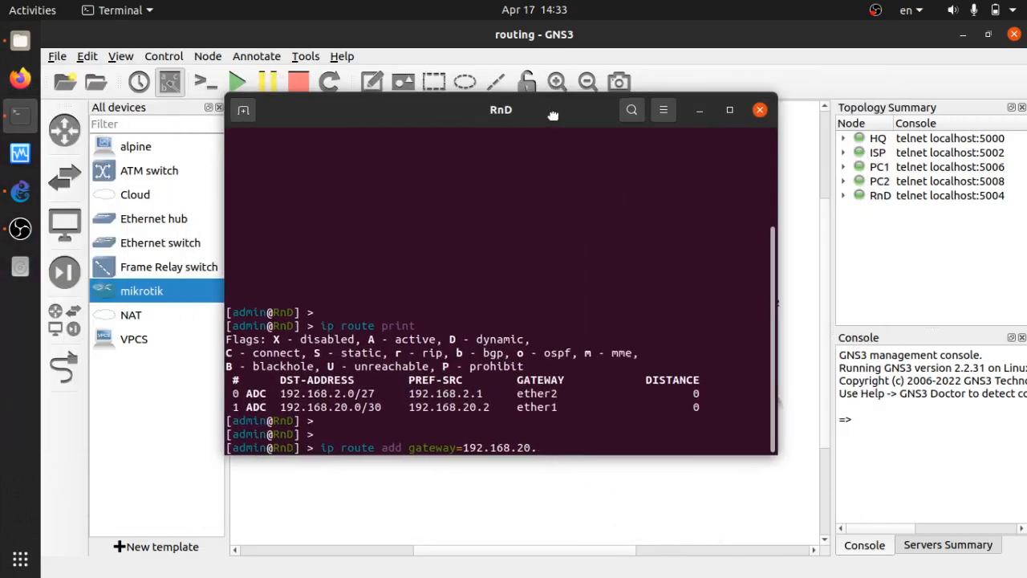
{"action": "type", "text": "1"}
{"action": "key", "text": "Return"}
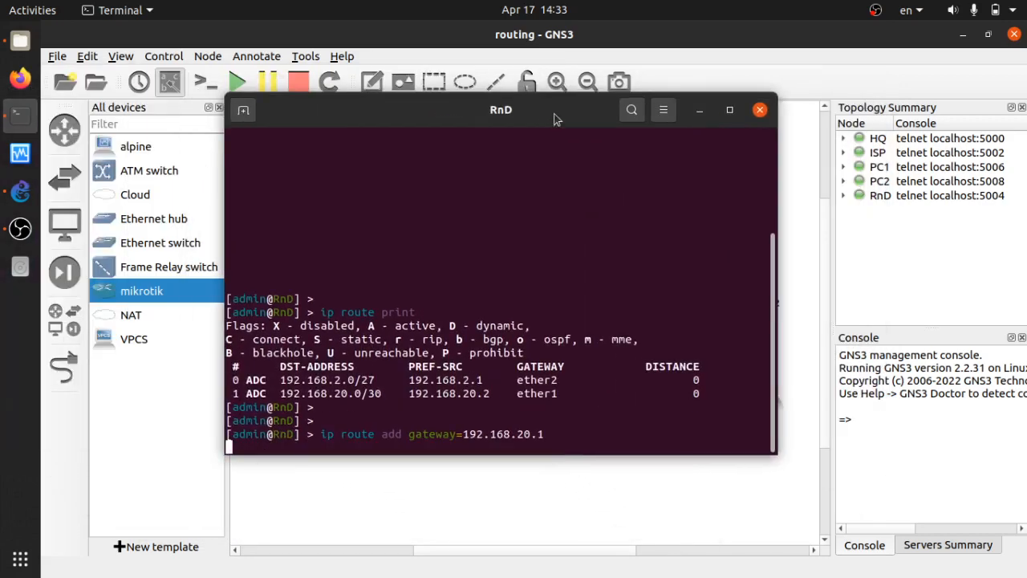
Reprint RnD's routes to confirm 0.0.0.0/0 via 192.168.20.1.
{"action": "key", "text": "Return"}
{"action": "key", "text": "Return"}
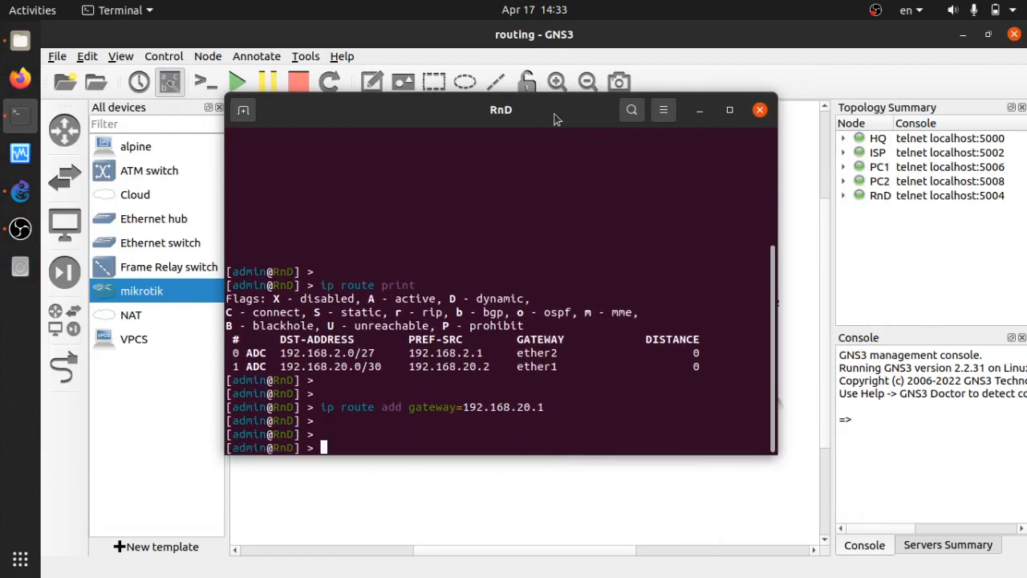
{"action": "type", "text": "ip route print"}
{"action": "key", "text": "Return"}
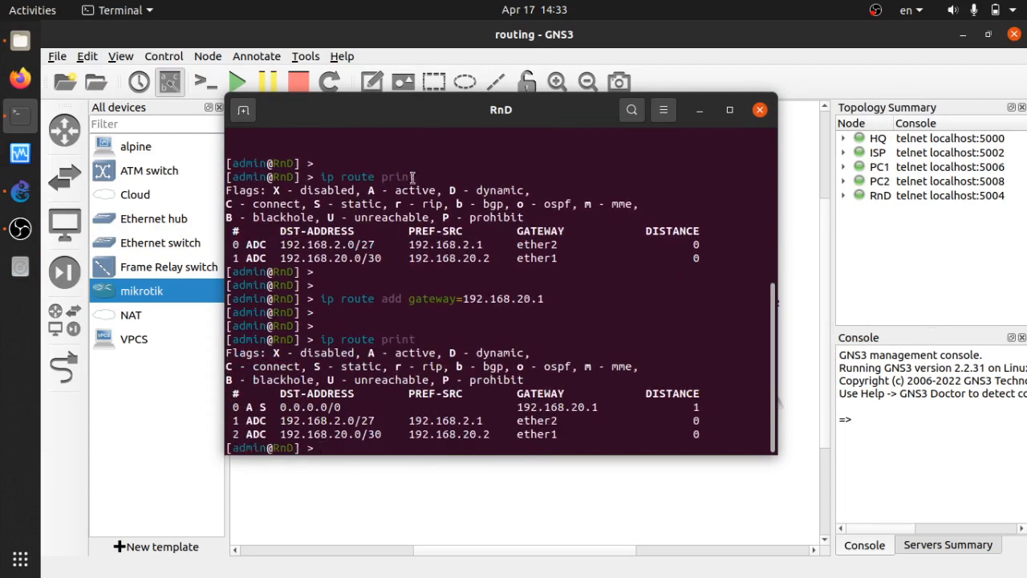
{"action": "left_click_drag", "start_coordinate": [464, 120], "coordinate": [947, 103]}
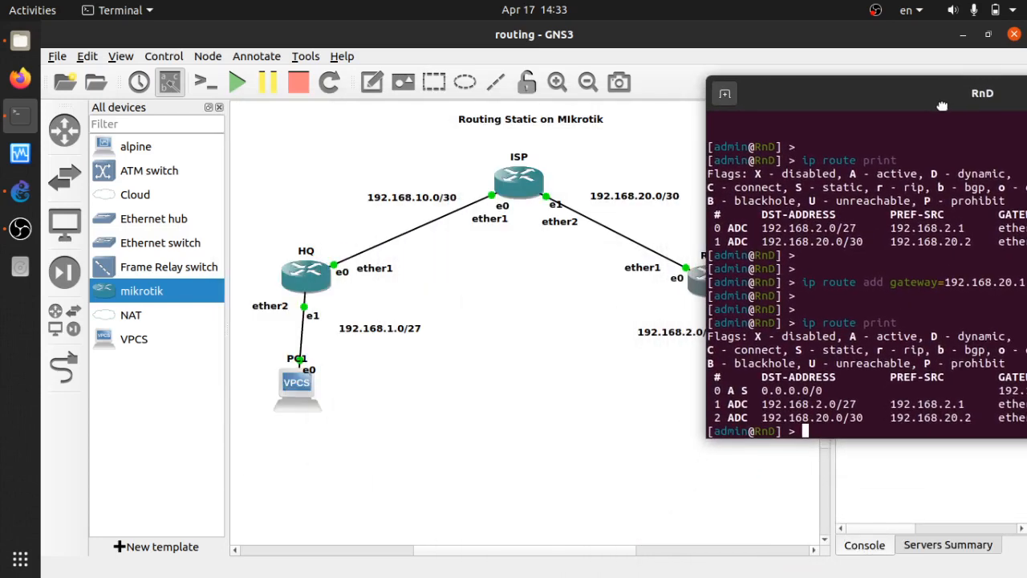
Compare RnD's 0.0.0.0/0 route via 192.168.20.1 against the ISP-to-RnD link on the topology.
{"action": "left_click_drag", "start_coordinate": [763, 390], "coordinate": [827, 390]}
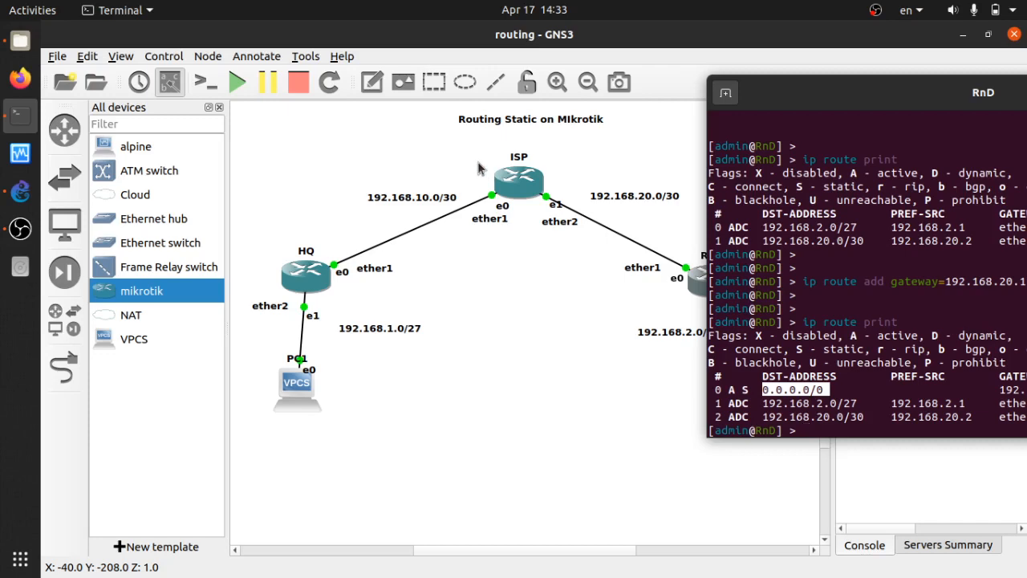
{"action": "left_click_drag", "start_coordinate": [480, 169], "coordinate": [380, 120]}
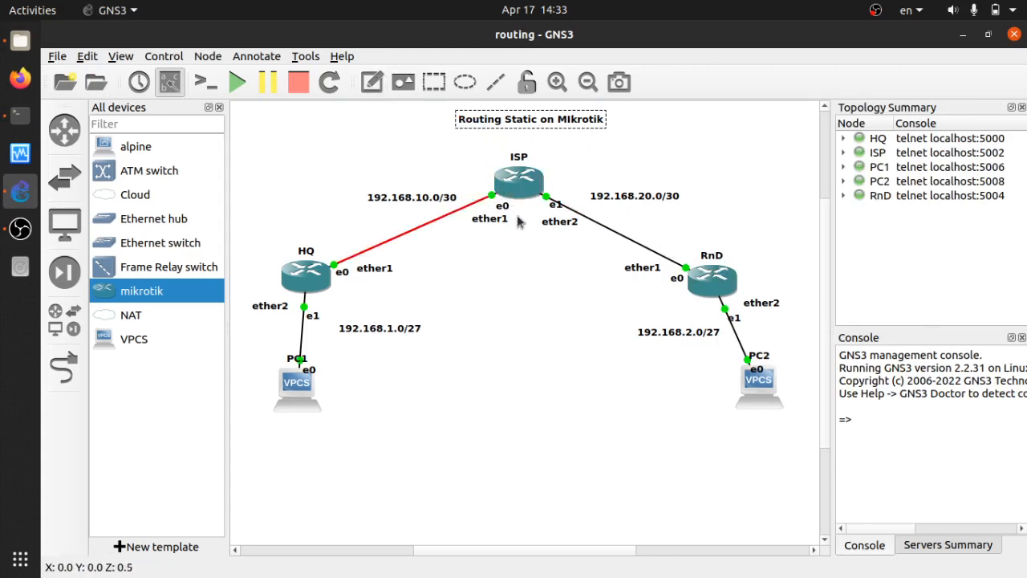
{"action": "key", "text": "alt+Tab"}
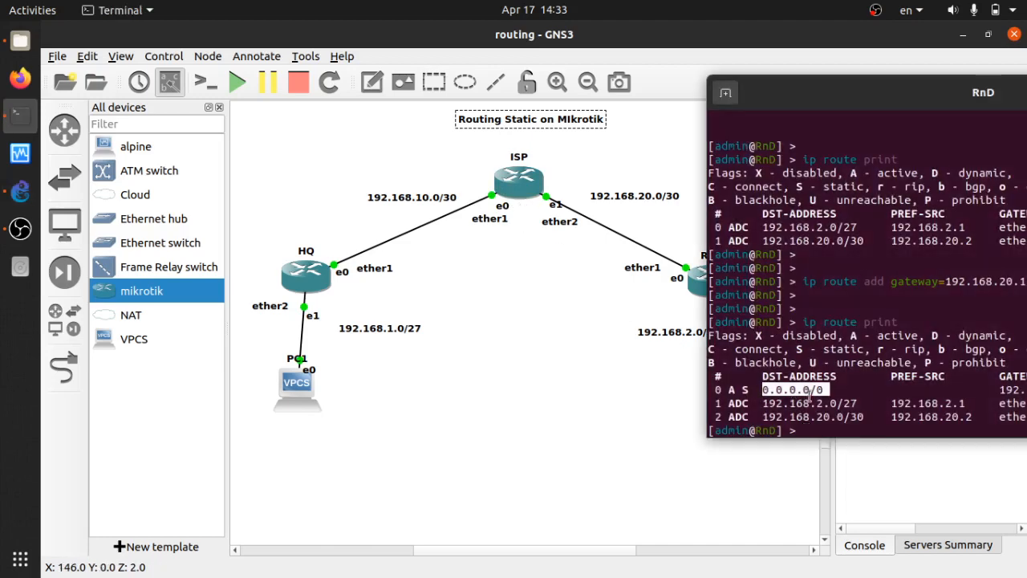
{"action": "left_click_drag", "start_coordinate": [887, 108], "coordinate": [759, 101]}
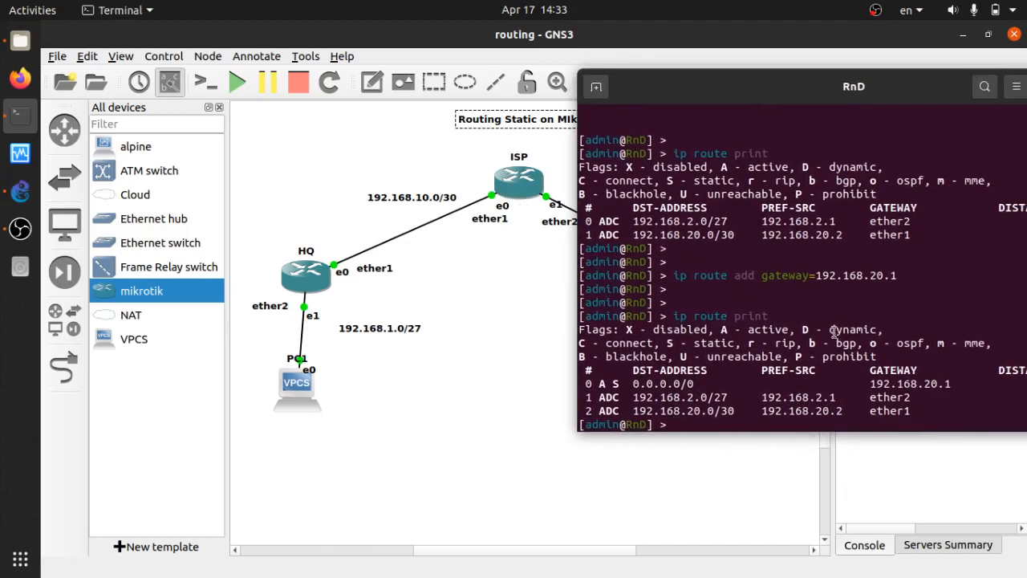
{"action": "left_click_drag", "start_coordinate": [897, 384], "coordinate": [951, 384]}
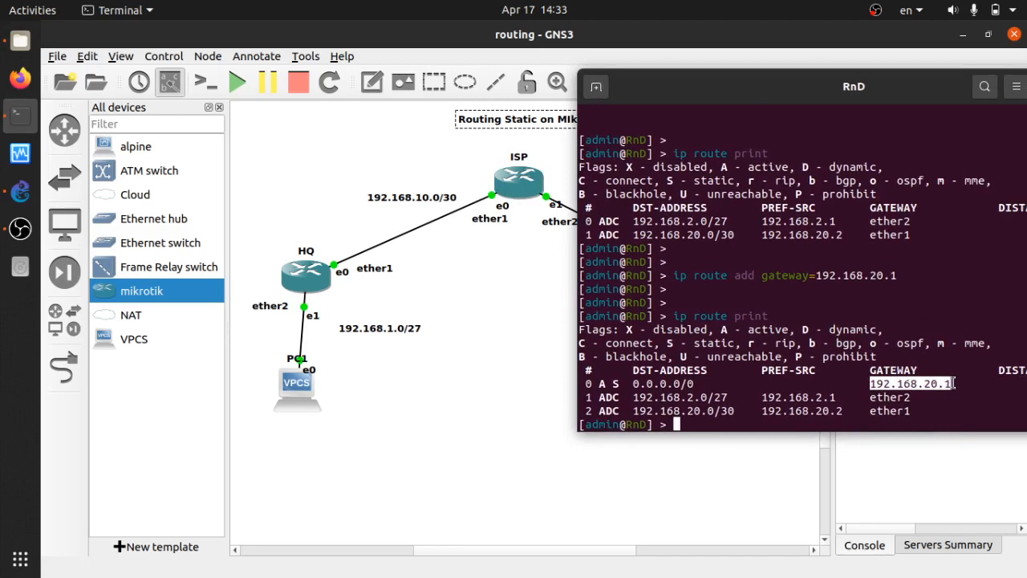
{"action": "left_click", "coordinate": [906, 394]}
{"action": "left_click", "coordinate": [545, 211]}
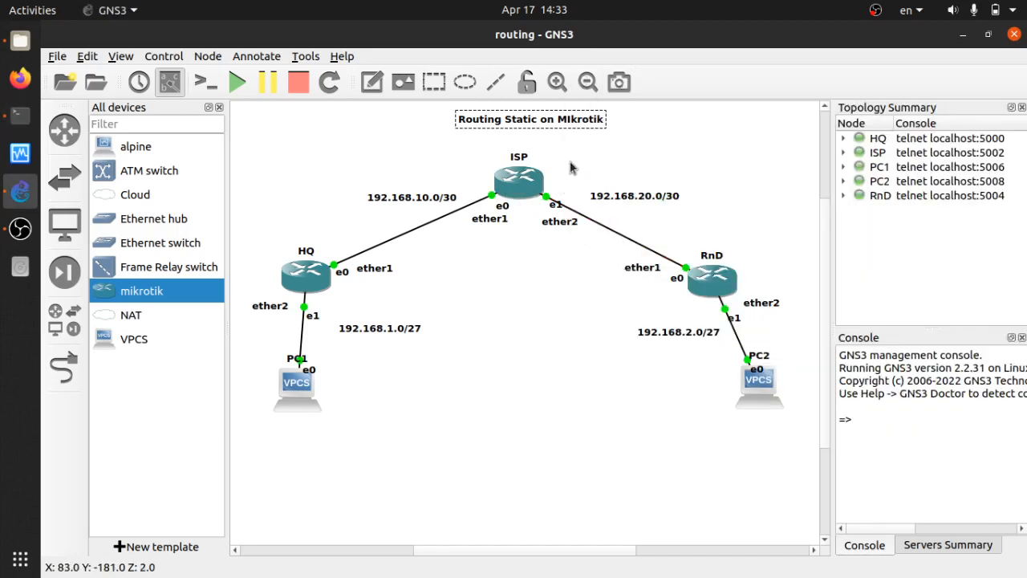
{"action": "left_click_drag", "start_coordinate": [522, 129], "coordinate": [797, 426]}
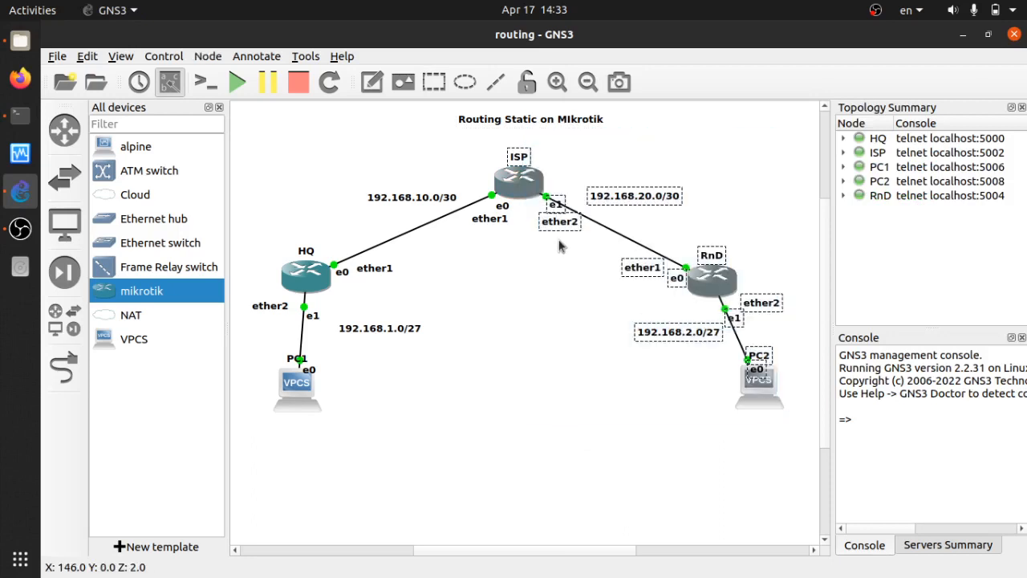
{"action": "left_click", "coordinate": [560, 242]}
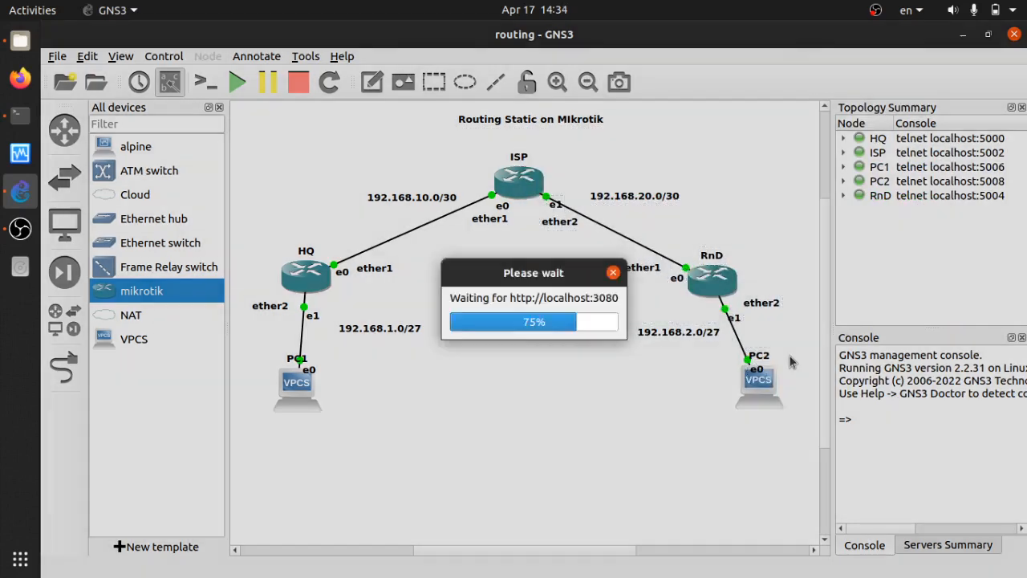
Close the RnD console and select the HQ router.
{"action": "key", "text": "alt+Tab"}
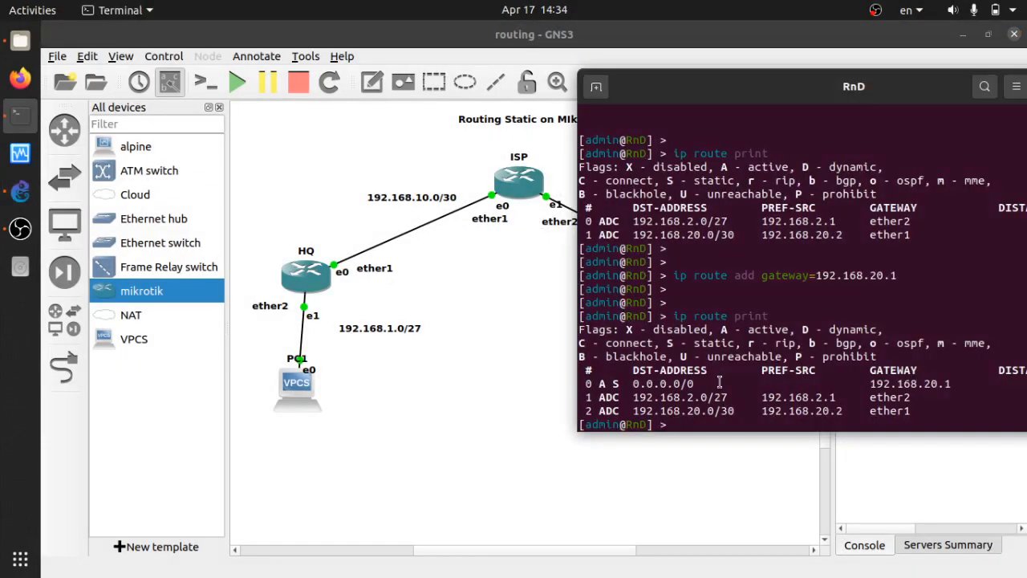
{"action": "key", "text": "Return"}
{"action": "key", "text": "Return"}
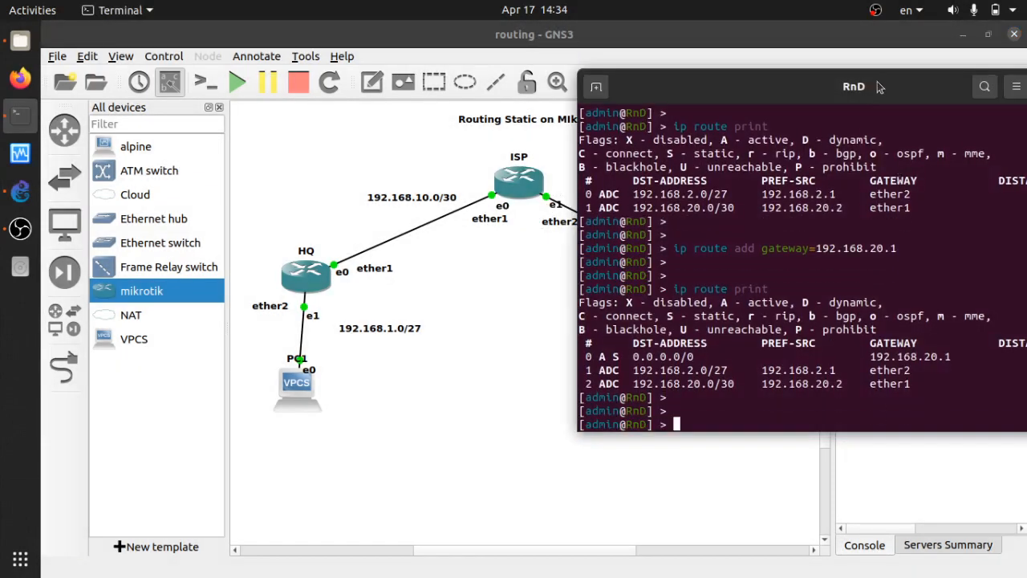
{"action": "left_click_drag", "start_coordinate": [883, 86], "coordinate": [661, 96]}
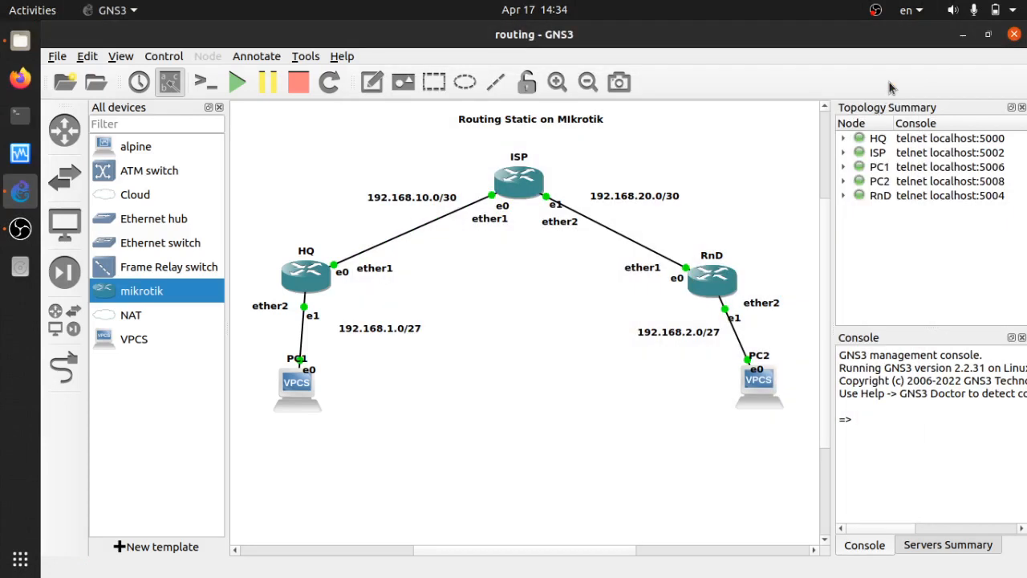
{"action": "left_click", "coordinate": [891, 97]}
{"action": "left_click", "coordinate": [318, 289]}
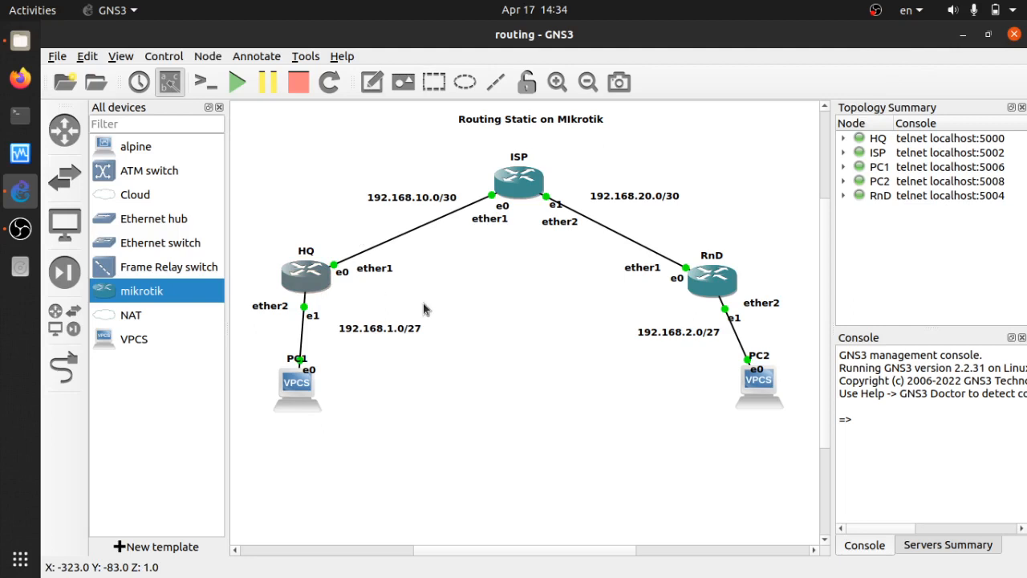
Ping 192.168.20.1 from HQ and stop it after five replies.
{"action": "key", "text": "Return"}
{"action": "key", "text": "Return"}
{"action": "key", "text": "Return"}
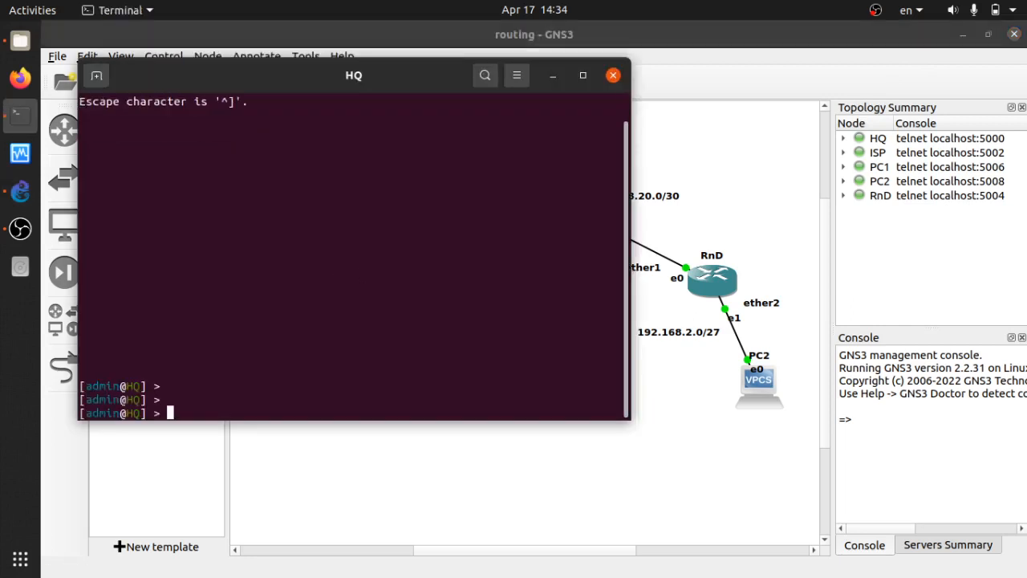
{"action": "type", "text": "ping 192.168"}
{"action": "key", "text": "alt+Tab"}
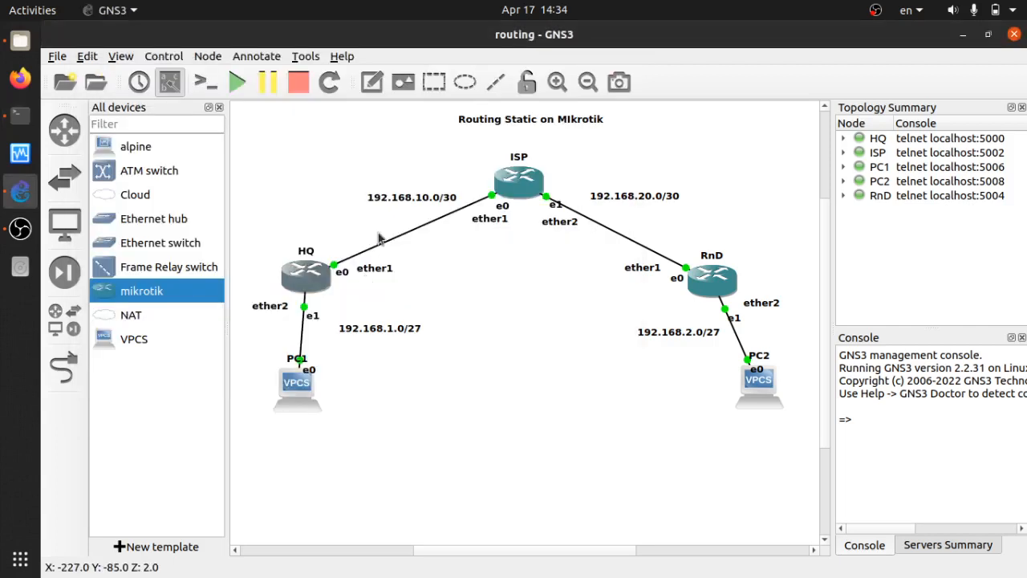
{"action": "key", "text": "alt+Tab"}
{"action": "left_click_drag", "start_coordinate": [375, 95], "coordinate": [265, 107]}
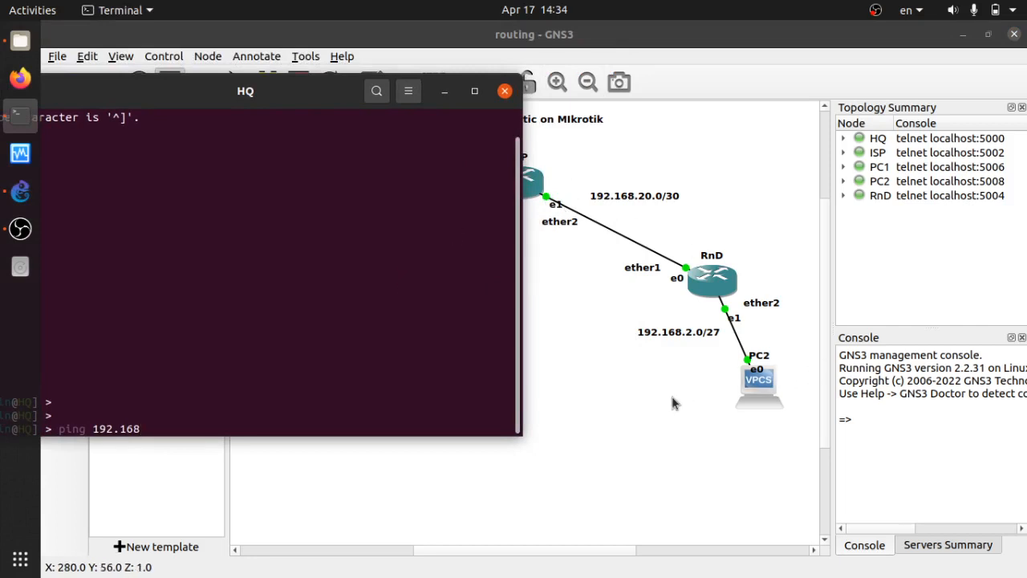
{"action": "type", "text": ".20.1"}
{"action": "key", "text": "Return"}
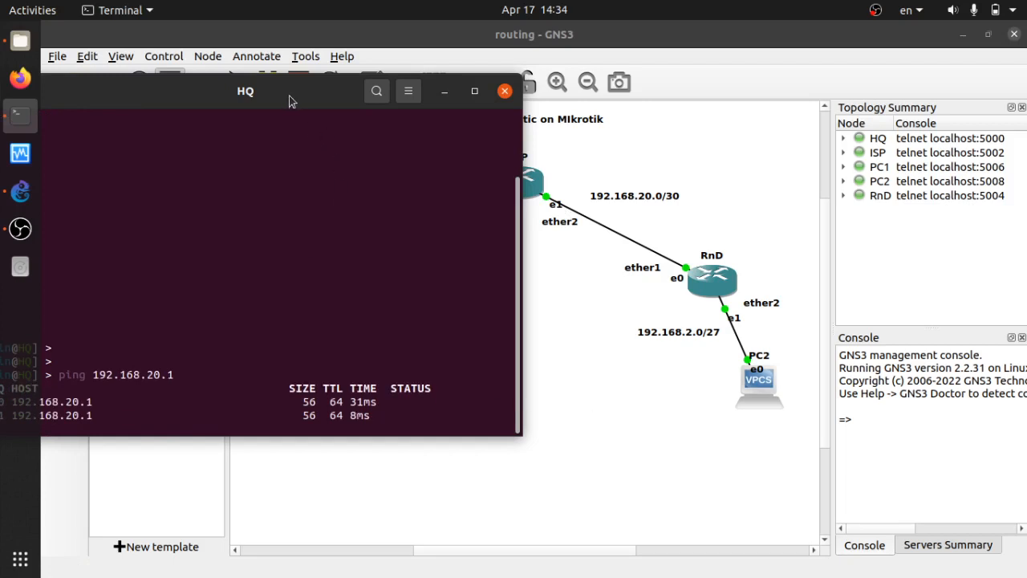
{"action": "left_click_drag", "start_coordinate": [289, 96], "coordinate": [367, 116]}
{"action": "key", "text": "ctrl+c"}
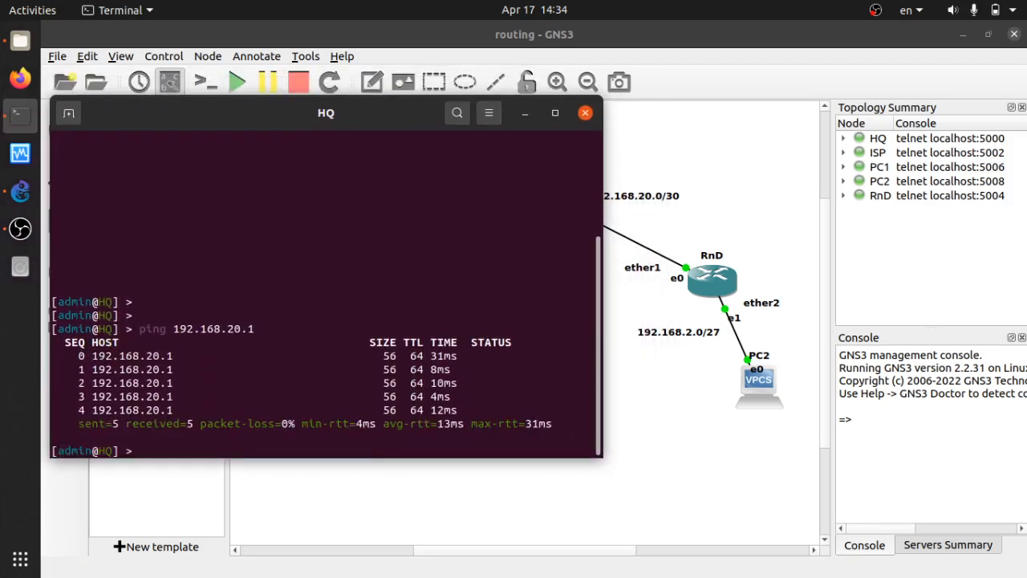
Ping RnD's 192.168.20.2 from HQ, then close HQ's console.
{"action": "key", "text": "Return"}
{"action": "key", "text": "Return"}
{"action": "key", "text": "Up"}
{"action": "key", "text": "BackSpace"}
{"action": "type", "text": "2"}
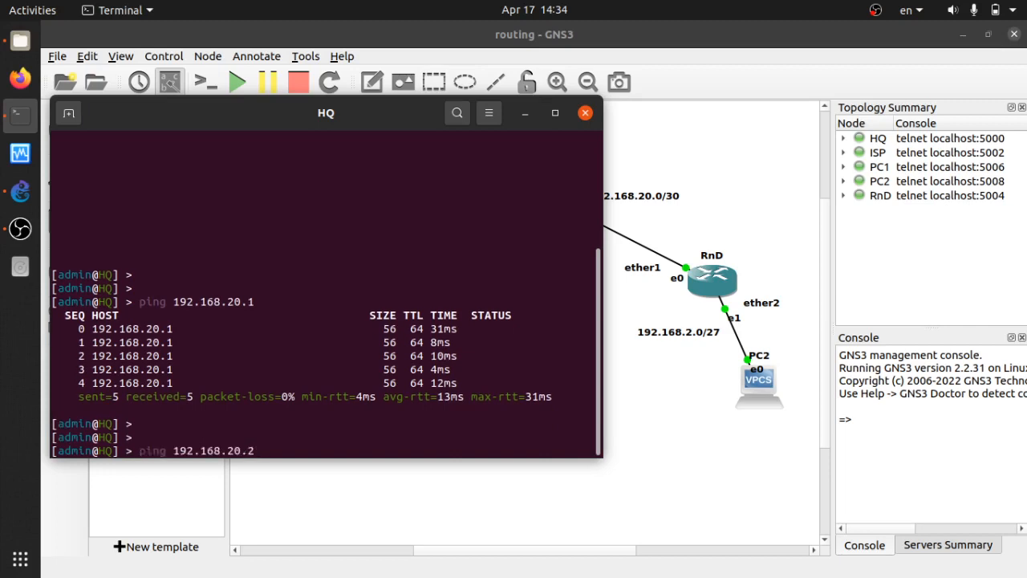
{"action": "key", "text": "Return"}
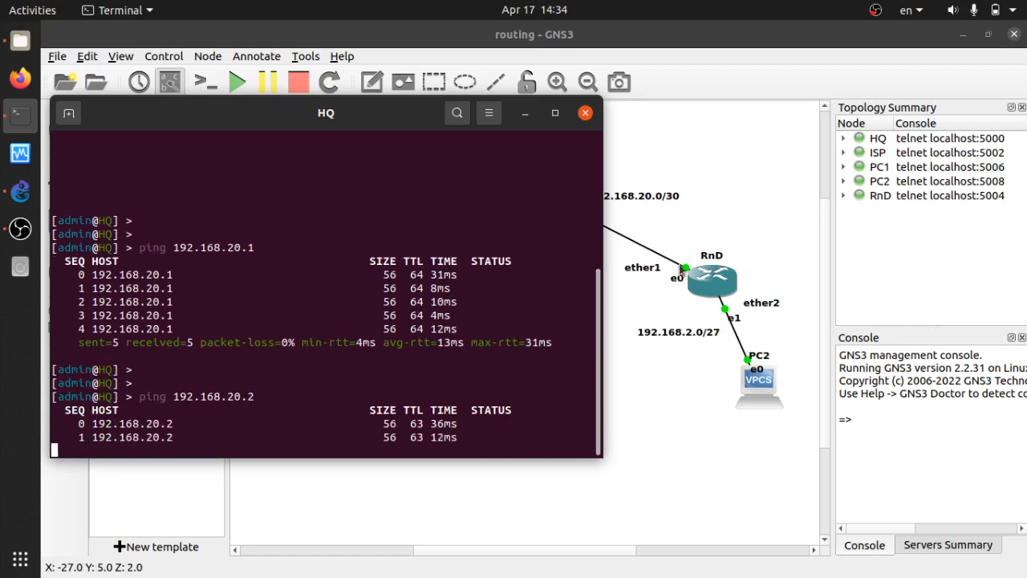
{"action": "key", "text": "ctrl+c"}
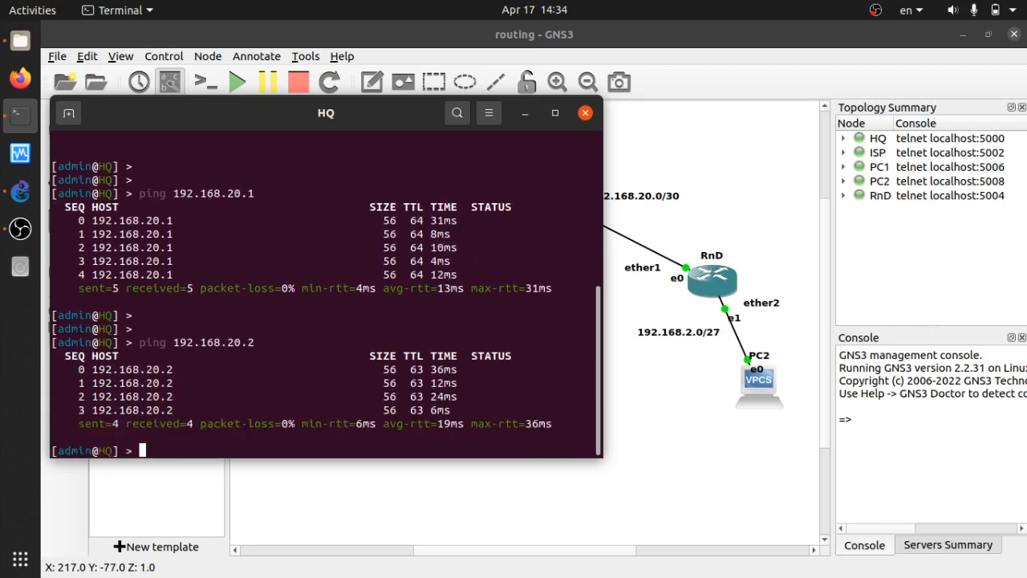
{"action": "left_click", "coordinate": [586, 113]}
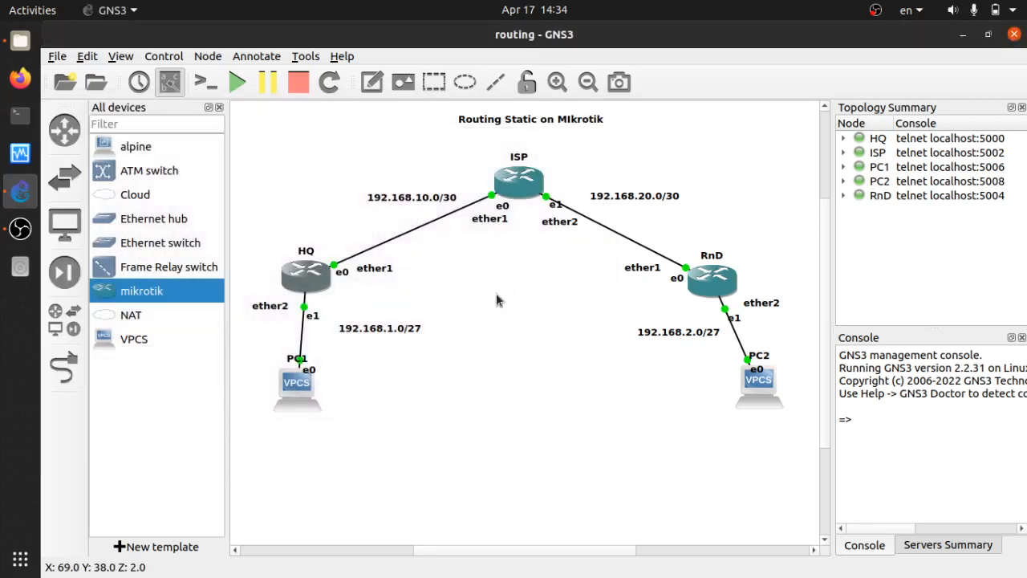
Open PC1's console and ping 192.168.2.10, which times out.
{"action": "double_click", "coordinate": [293, 386]}
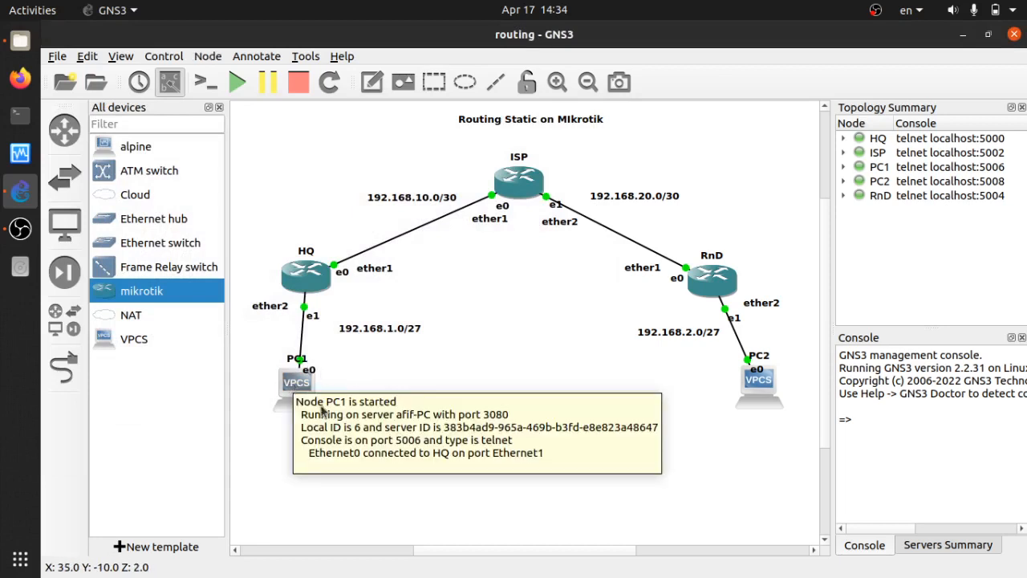
{"action": "key", "text": "Return"}
{"action": "key", "text": "Return"}
{"action": "key", "text": "Return"}
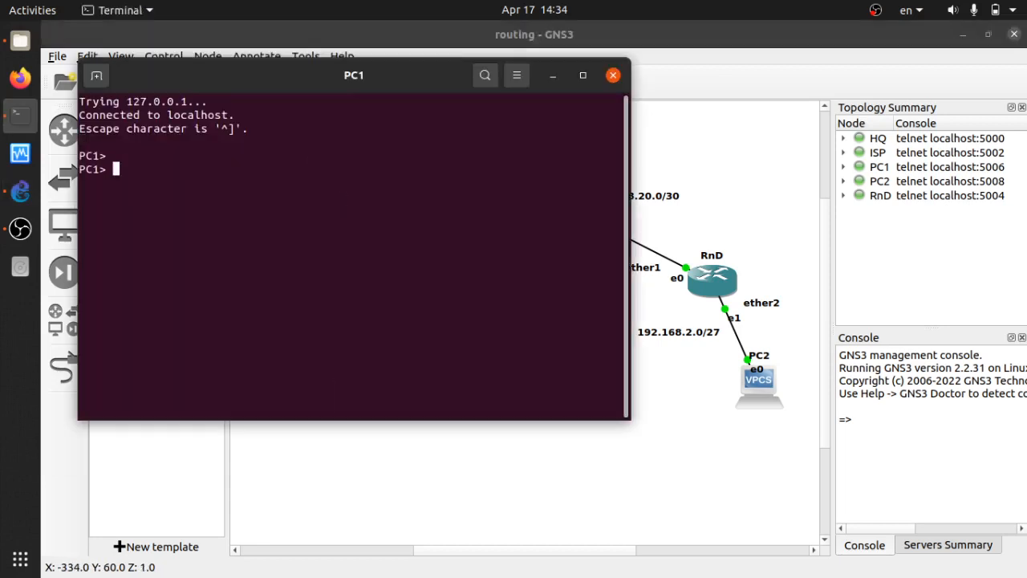
{"action": "type", "text": "ping 19"}
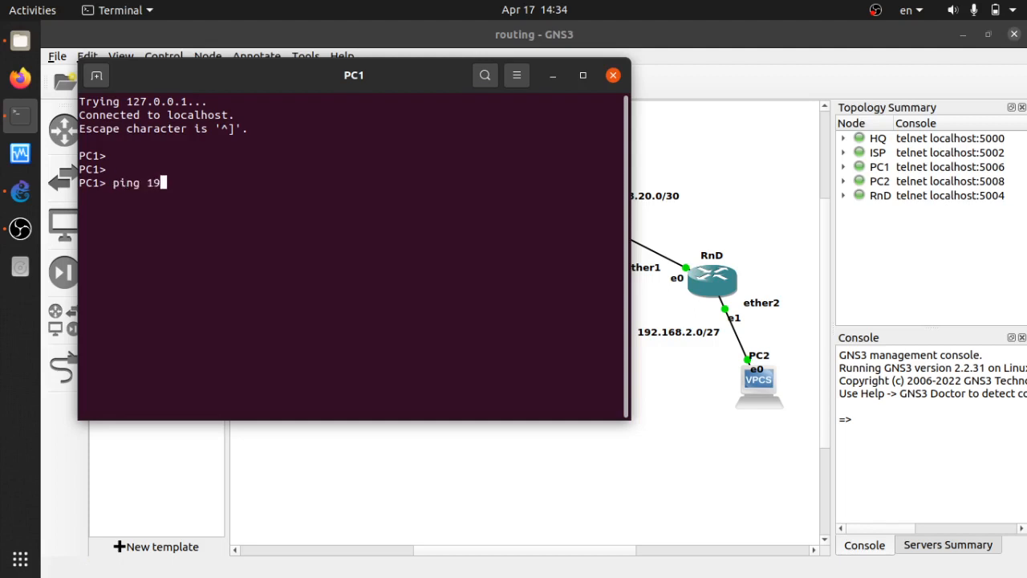
{"action": "type", "text": "2.168."}
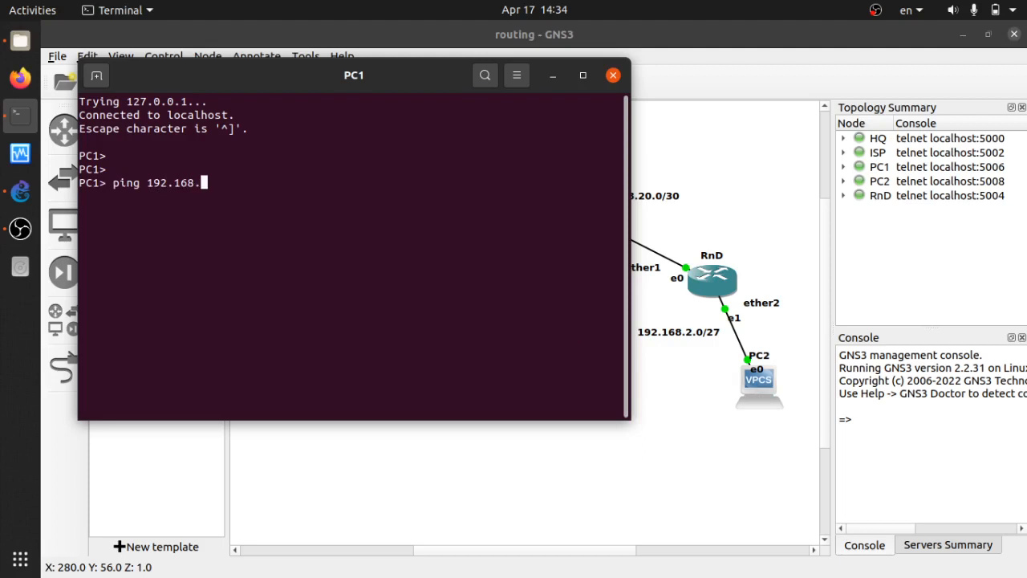
{"action": "type", "text": "2.10"}
{"action": "key", "text": "Return"}
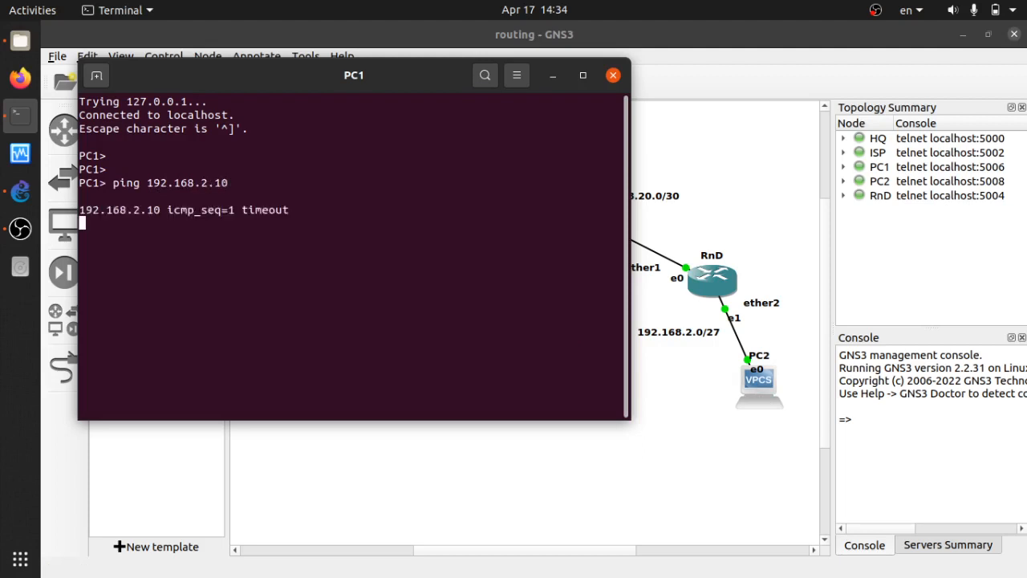
{"action": "key", "text": "ctrl+c"}
Ping 192.168.20.1 from PC1, stop it, and close PC1's console.
{"action": "key", "text": "Up"}
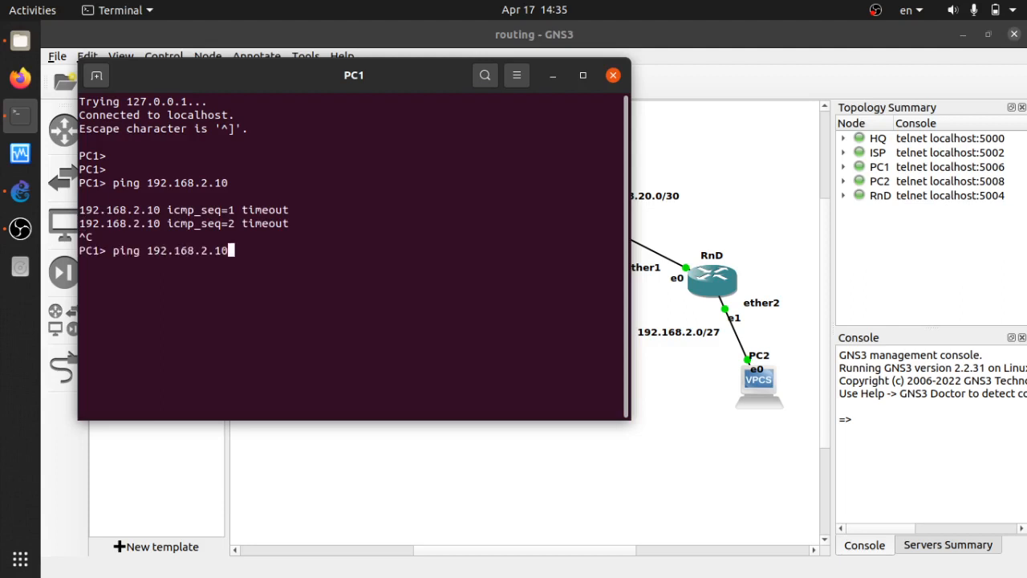
{"action": "key", "text": "BackSpace"}
{"action": "key", "text": "BackSpace"}
{"action": "key", "text": "BackSpace"}
{"action": "type", "text": "0.1"}
{"action": "key", "text": "Return"}
{"action": "key", "text": "ctrl+c"}
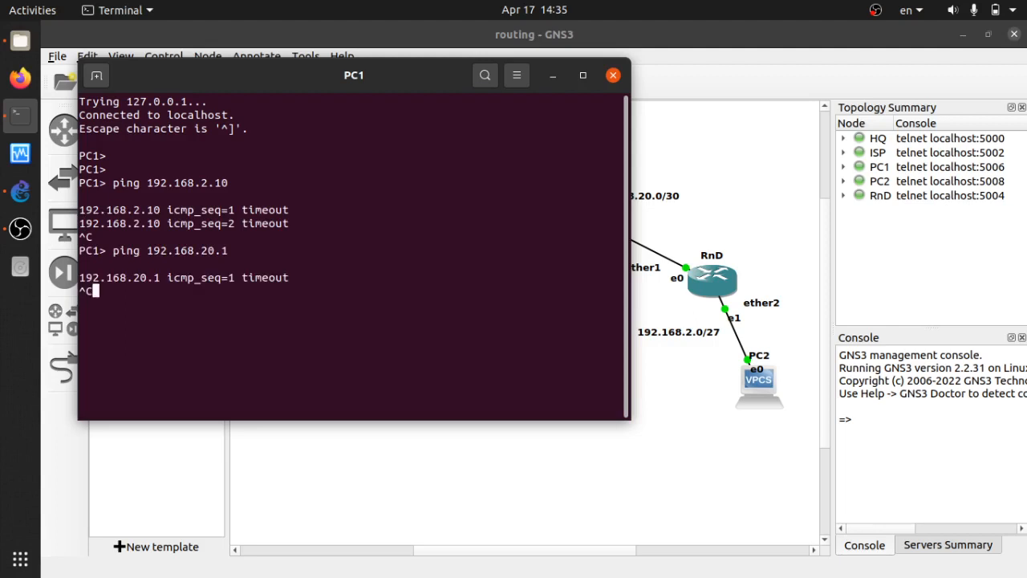
{"action": "key", "text": "Return"}
{"action": "key", "text": "Return"}
{"action": "type", "text": "ping"}
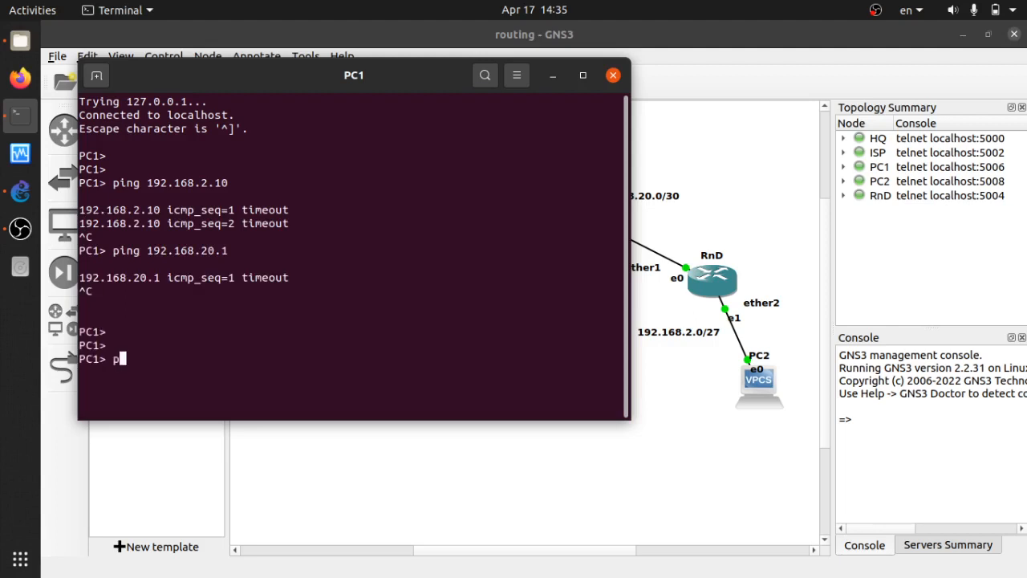
{"action": "key", "text": "BackSpace"}
{"action": "key", "text": "BackSpace"}
{"action": "key", "text": "BackSpace"}
{"action": "key", "text": "BackSpace"}
{"action": "left_click", "coordinate": [612, 75]}
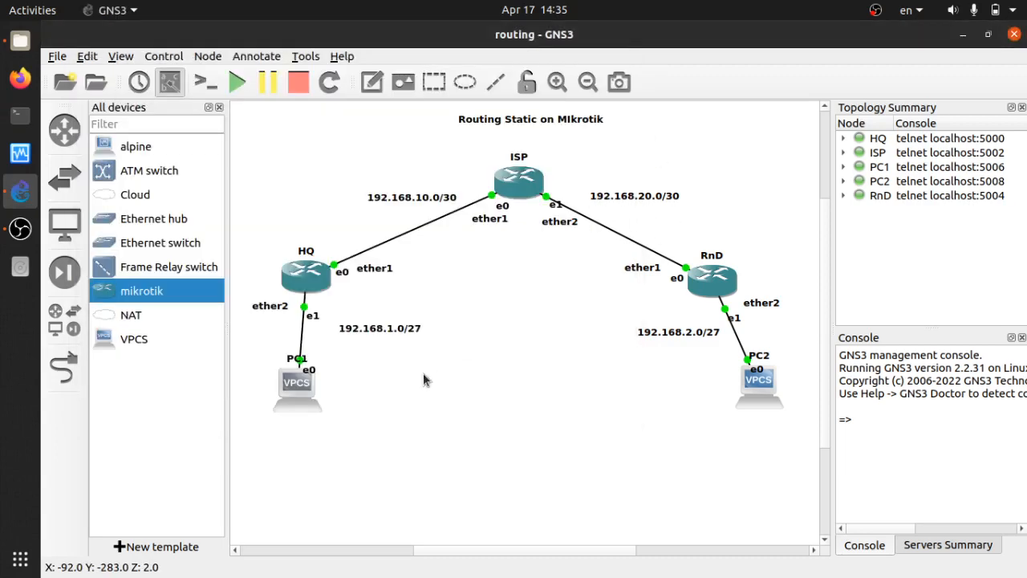
Open HQ's console and print its routing table.
{"action": "double_click", "coordinate": [296, 278]}
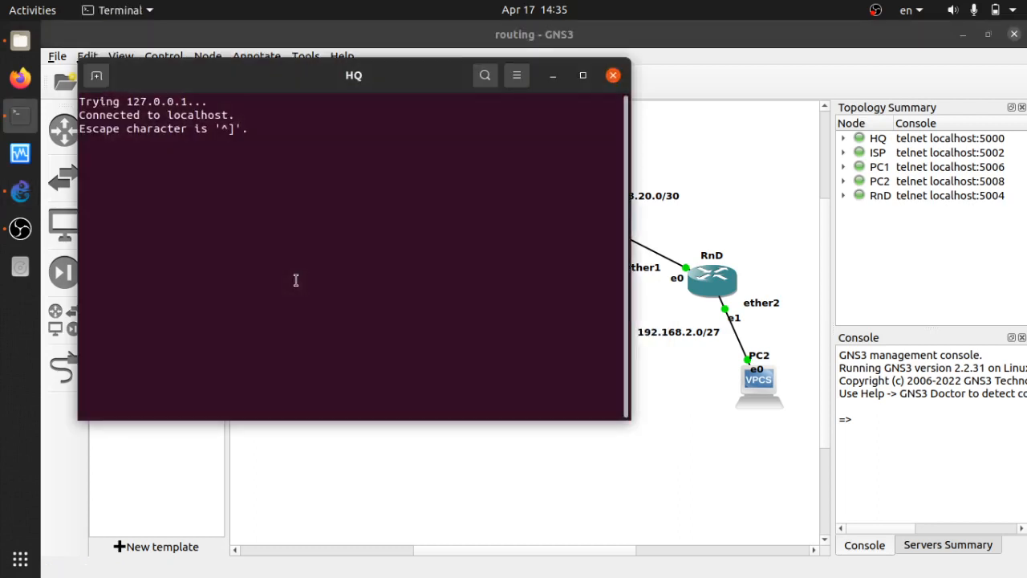
{"action": "key", "text": "Return"}
{"action": "key", "text": "Up"}
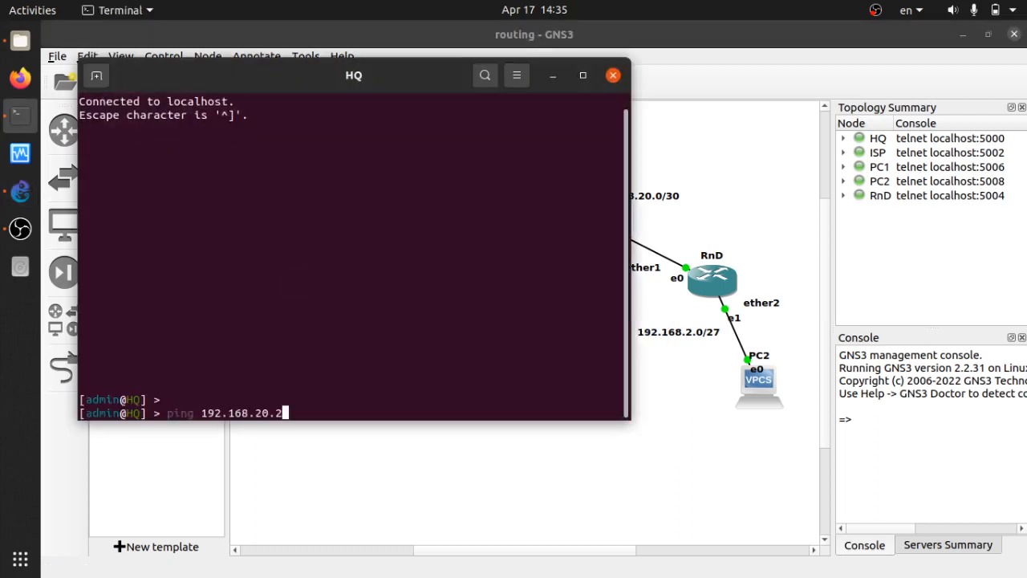
{"action": "key", "text": "Up"}
{"action": "key", "text": "Up"}
{"action": "key", "text": "Up"}
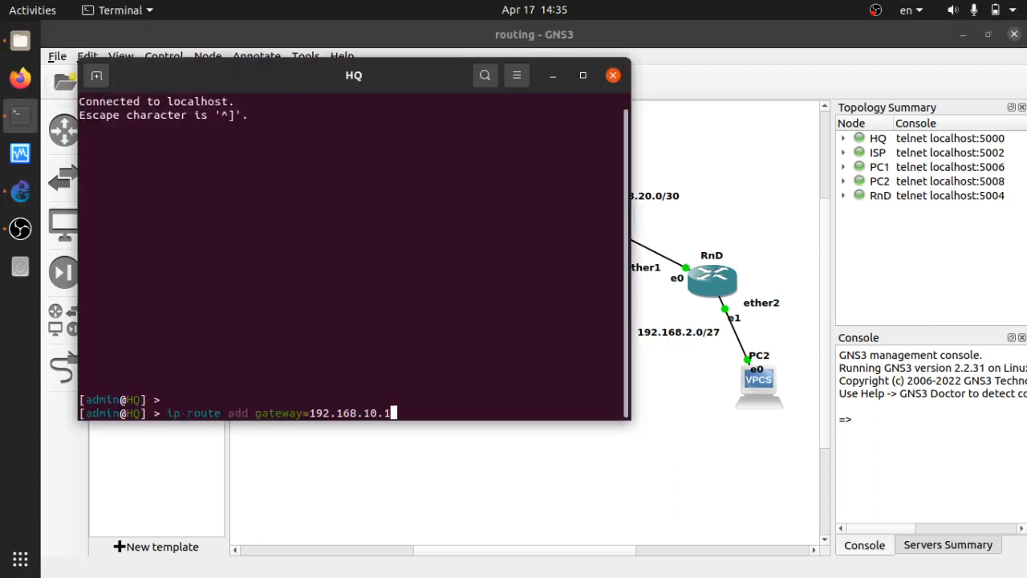
{"action": "key", "text": "Down"}
{"action": "key", "text": "Return"}
{"action": "key", "text": "Return"}
{"action": "key", "text": "Return"}
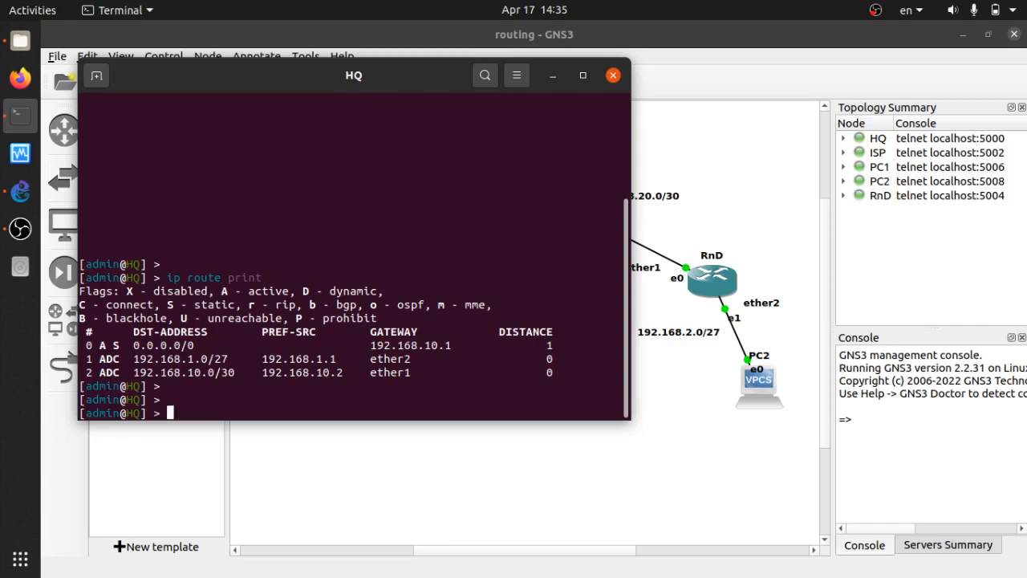
Add an HQ default route via 192.168.1.1, reprint the routes, and leave the console.
{"action": "type", "text": "ping 192.168.20.2."}
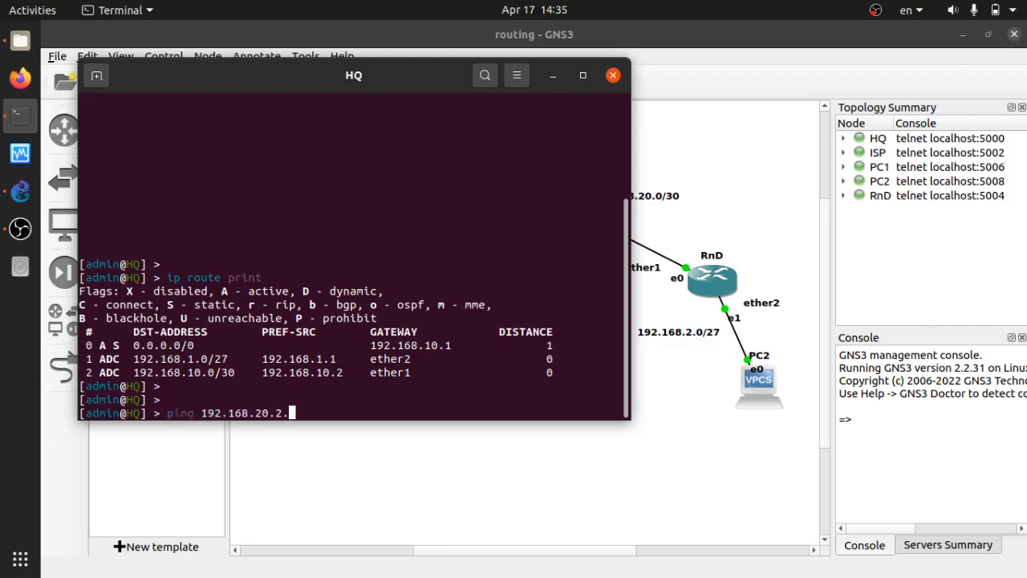
{"action": "key", "text": "Up"}
{"action": "key", "text": "Up"}
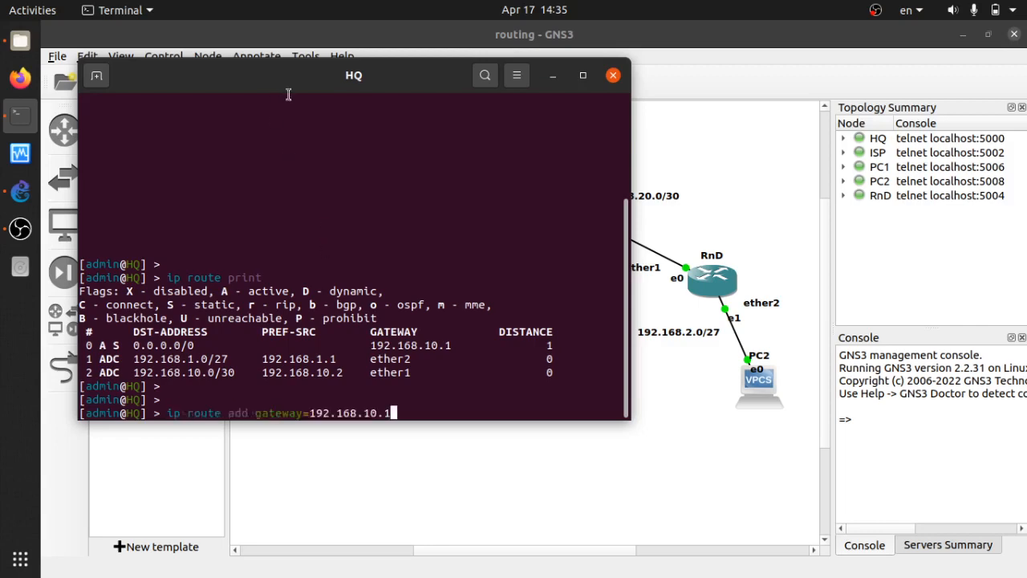
{"action": "left_click_drag", "start_coordinate": [305, 81], "coordinate": [661, 140]}
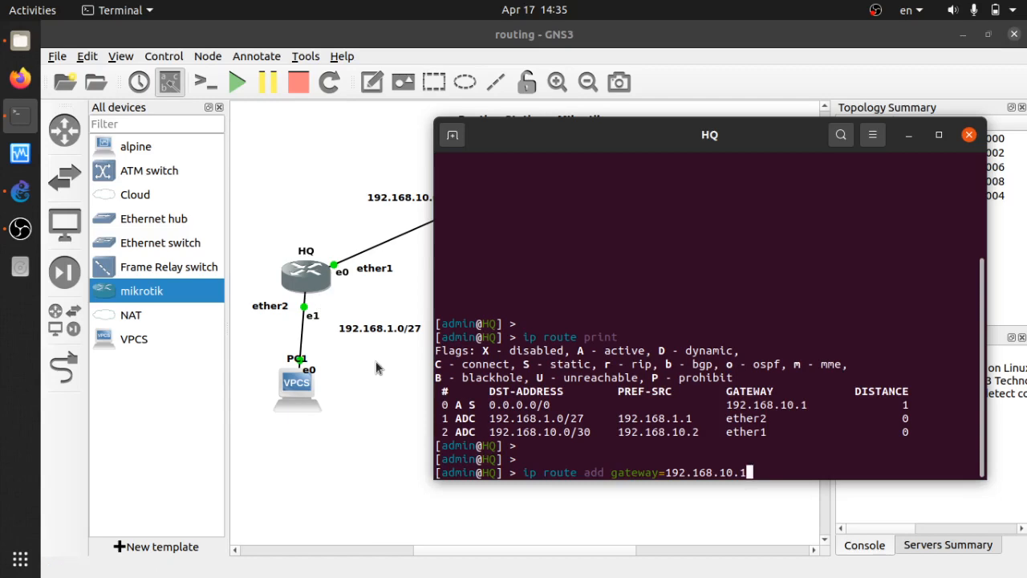
{"action": "key", "text": "Left"}
{"action": "key", "text": "Left"}
{"action": "key", "text": "BackSpace"}
{"action": "key", "text": "Return"}
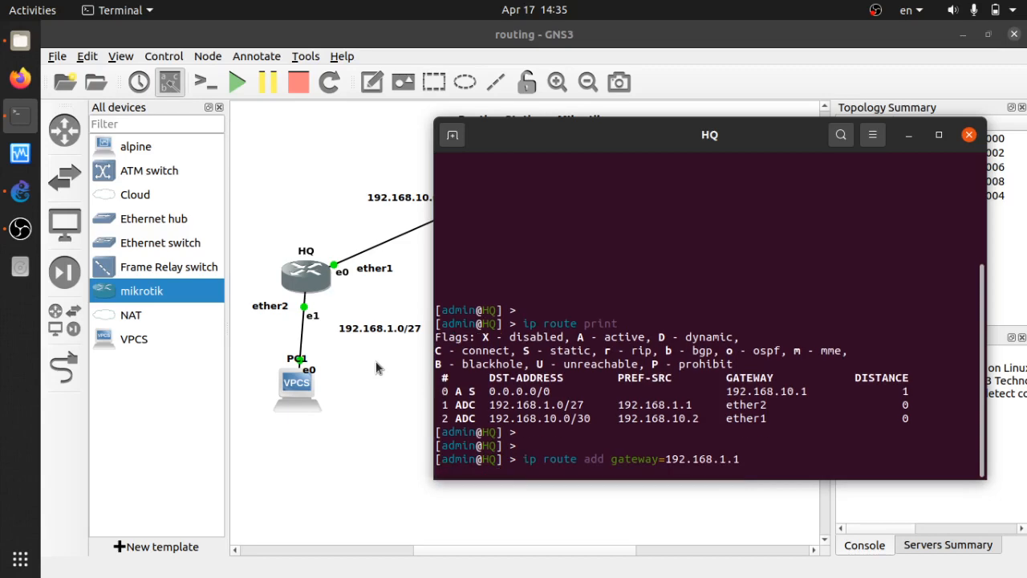
{"action": "key", "text": "Up"}
{"action": "key", "text": "Up"}
{"action": "key", "text": "Return"}
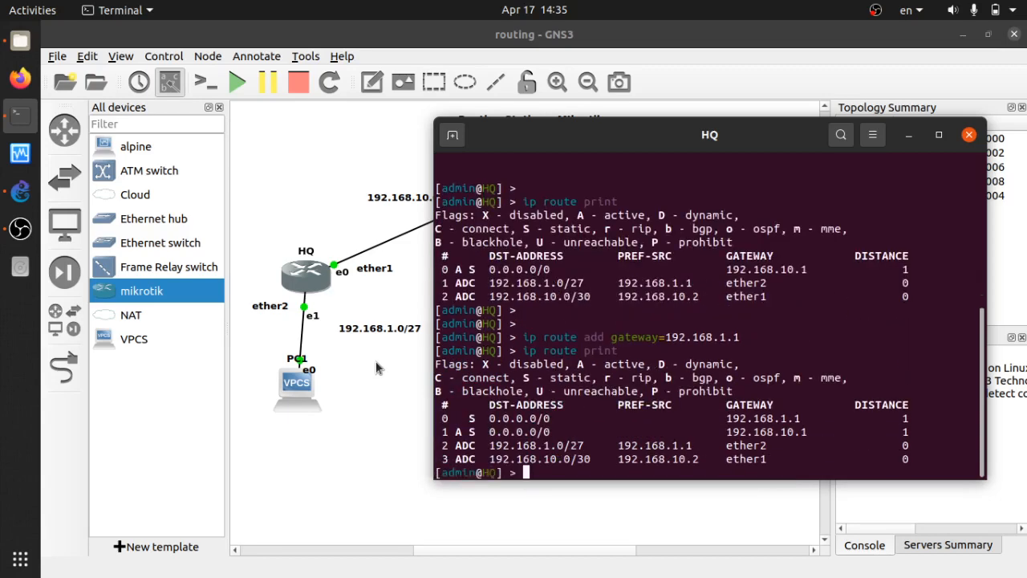
{"action": "key", "text": "Return"}
{"action": "key", "text": "Return"}
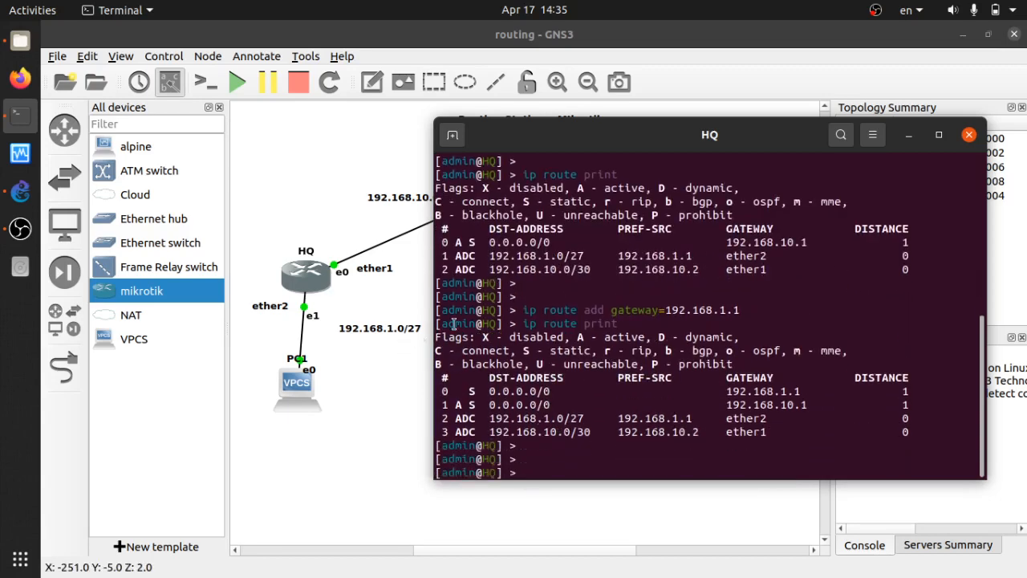
{"action": "key", "text": "alt+Tab"}
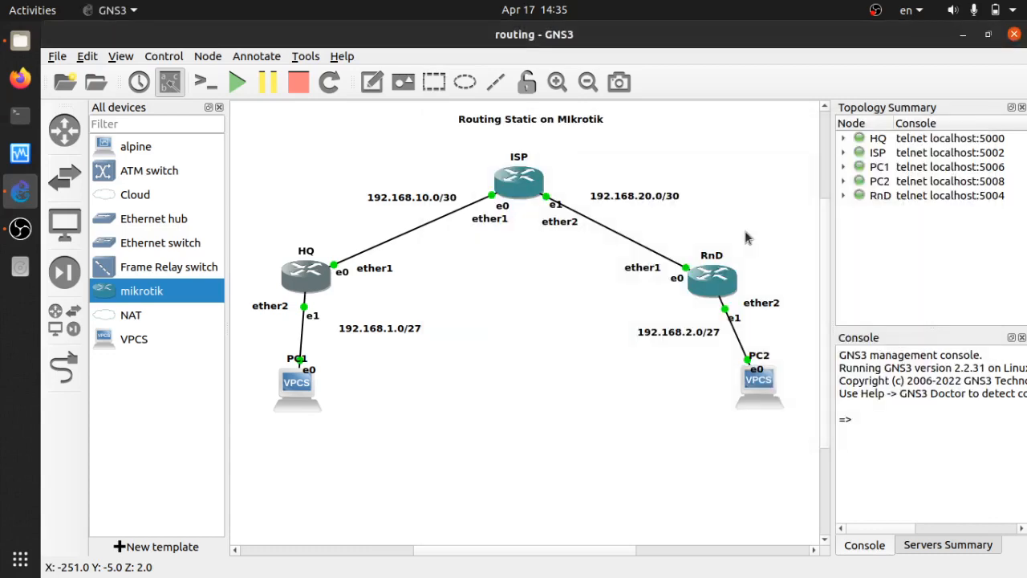
On RnD, add a default route via 192.168.2.1, list routes, and close the console.
{"action": "double_click", "coordinate": [722, 276]}
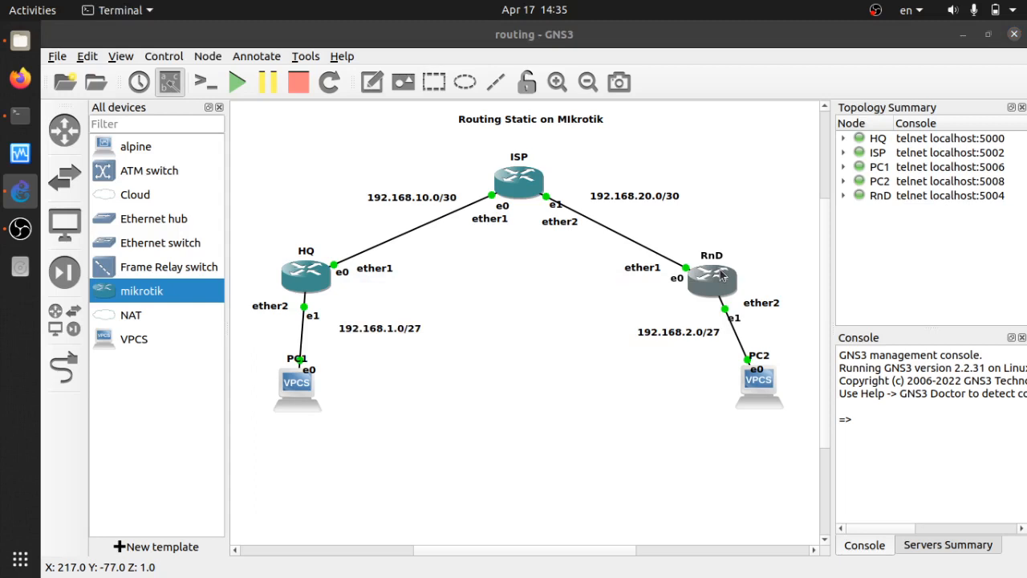
{"action": "key", "text": "Return"}
{"action": "key", "text": "Return"}
{"action": "key", "text": "Up"}
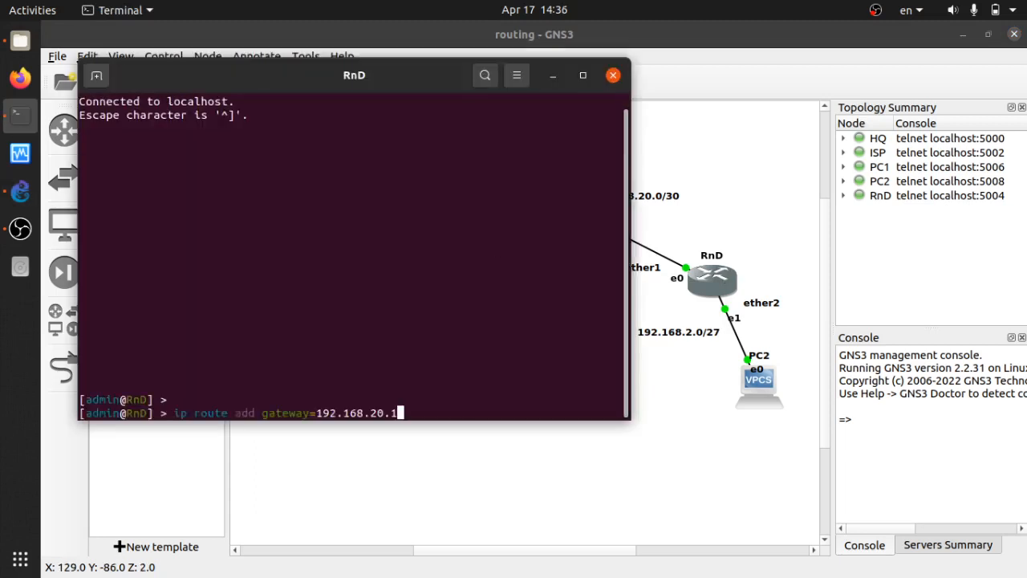
{"action": "key", "text": "Up"}
{"action": "key", "text": "Down"}
{"action": "key", "text": "Left"}
{"action": "key", "text": "Left"}
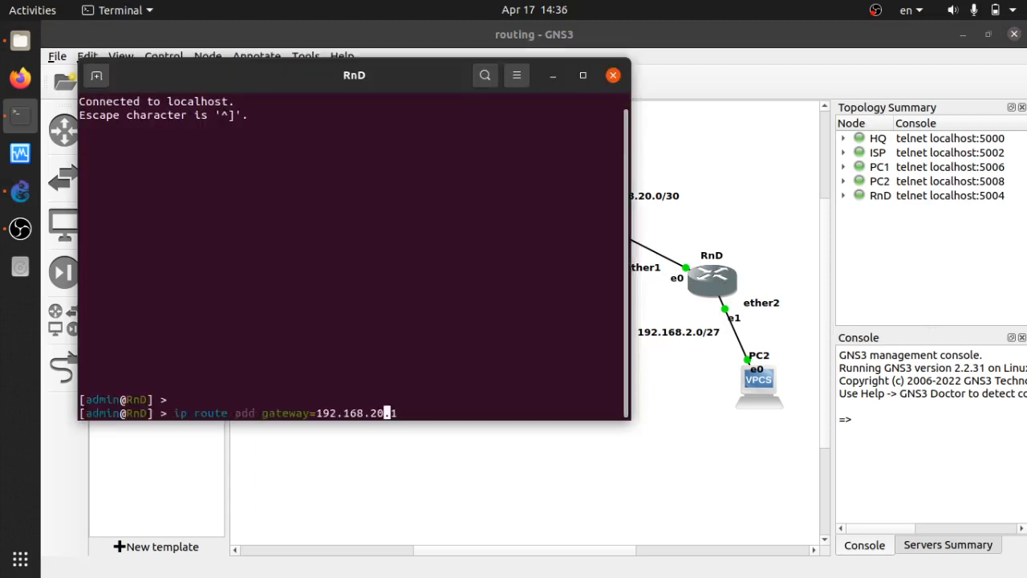
{"action": "key", "text": "BackSpace"}
{"action": "key", "text": "Return"}
{"action": "key", "text": "Up"}
{"action": "key", "text": "Up"}
{"action": "key", "text": "Return"}
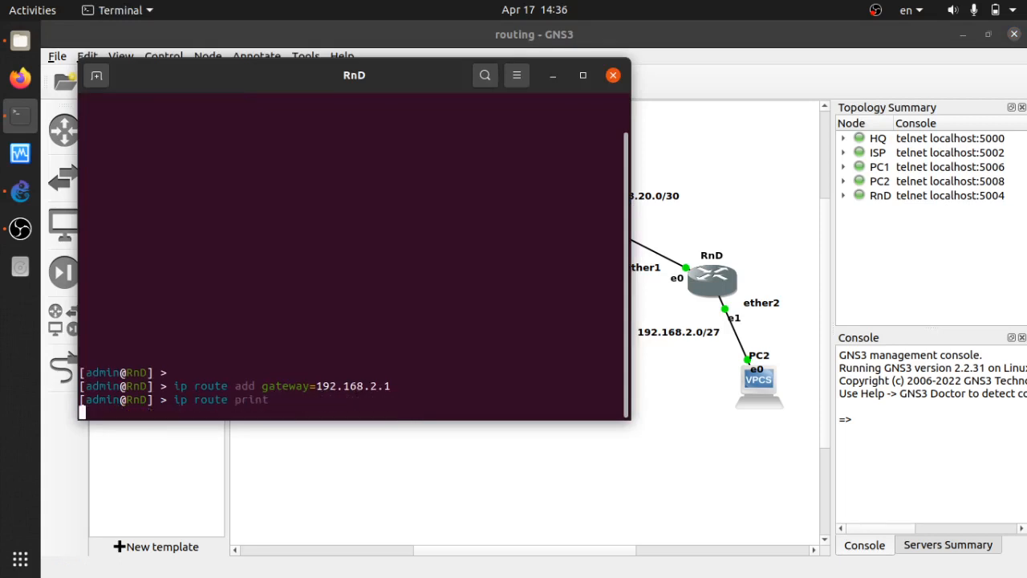
{"action": "left_click", "coordinate": [613, 75]}
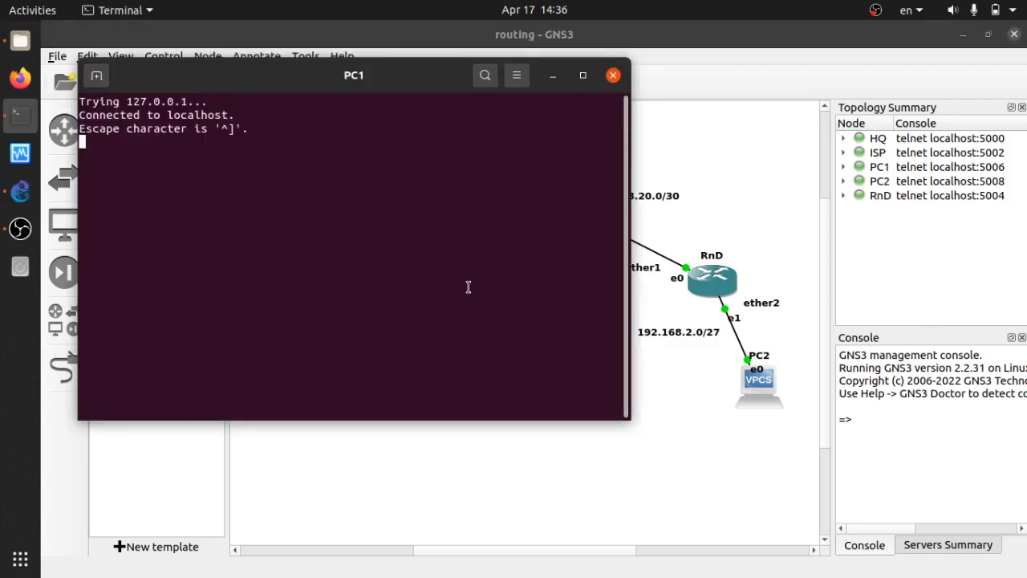
Ping 192.168.1.1 from PC1 and stop it after a reply.
{"action": "key", "text": "Return"}
{"action": "key", "text": "Return"}
{"action": "key", "text": "Up"}
{"action": "key", "text": "Up"}
{"action": "key", "text": "Up"}
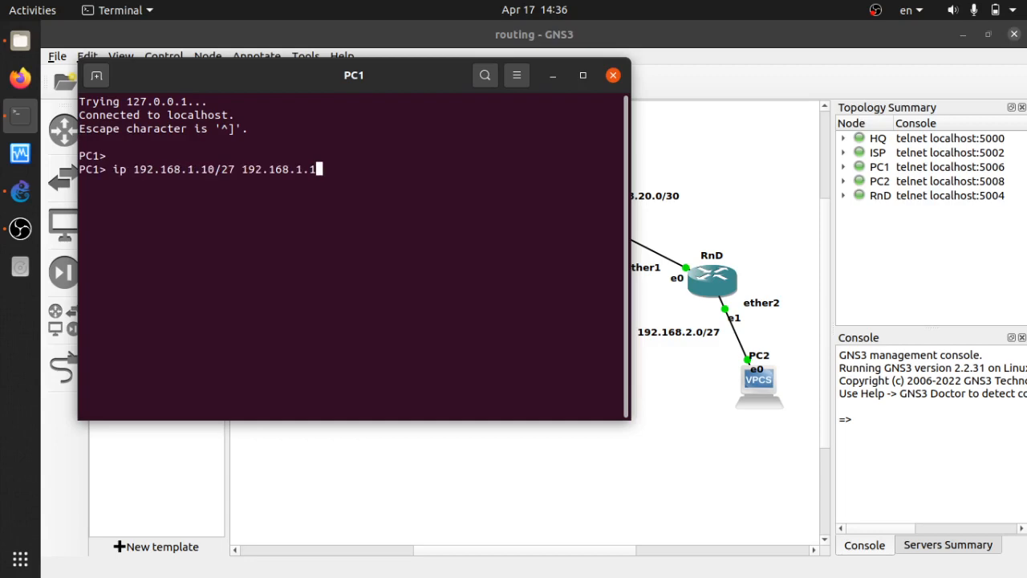
{"action": "key", "text": "Down"}
{"action": "key", "text": "Return"}
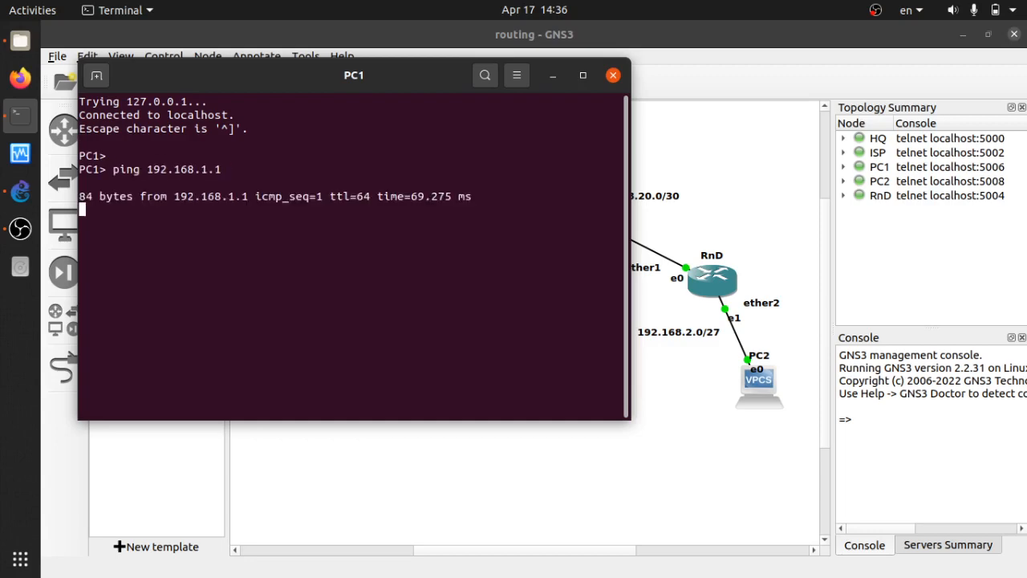
{"action": "key", "text": "ctrl+c"}
{"action": "left_click_drag", "start_coordinate": [383, 93], "coordinate": [786, 148]}
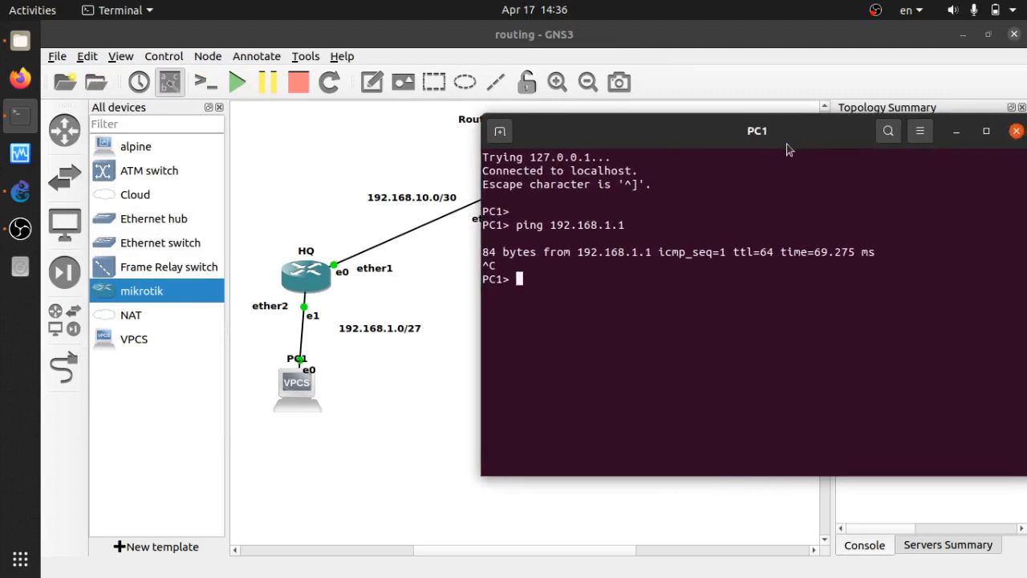
Ping 192.168.10.1 from PC1, which times out.
{"action": "key", "text": "Up"}
{"action": "key", "text": "Left"}
{"action": "key", "text": "Left"}
{"action": "type", "text": "0"}
{"action": "key", "text": "Return"}
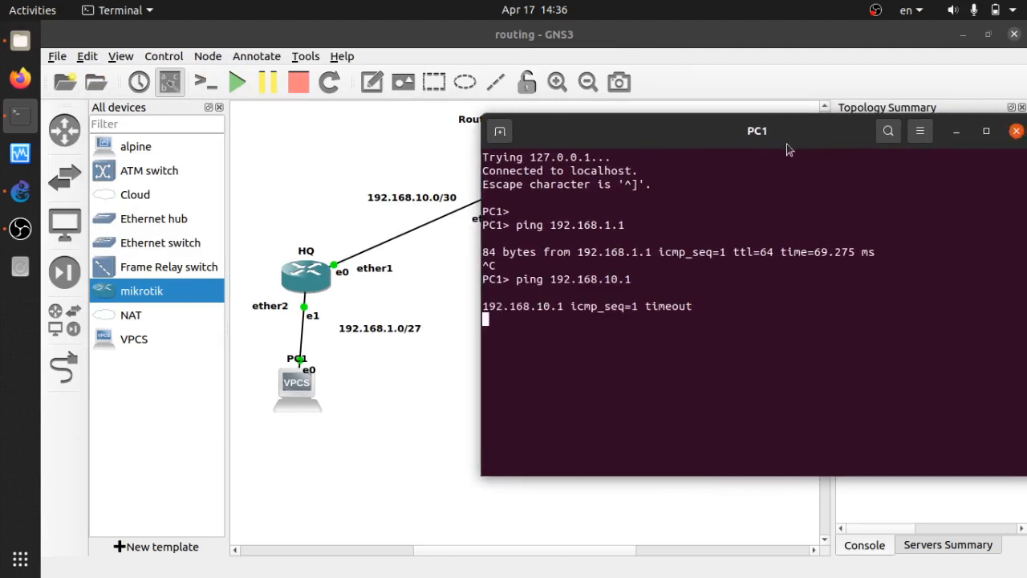
{"action": "key", "text": "ctrl+c"}
{"action": "key", "text": "Return"}
Ping HQ's 192.168.10.2 from PC1, getting replies, then return to the topology.
{"action": "key", "text": "Up"}
{"action": "key", "text": "Left"}
{"action": "key", "text": "Delete"}
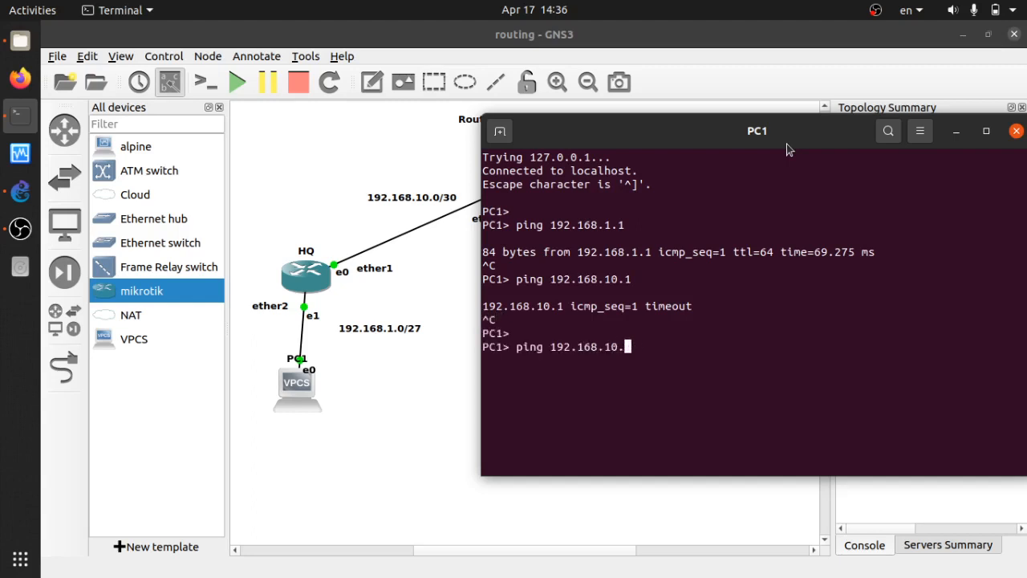
{"action": "type", "text": "2"}
{"action": "key", "text": "Return"}
{"action": "key", "text": "ctrl+c"}
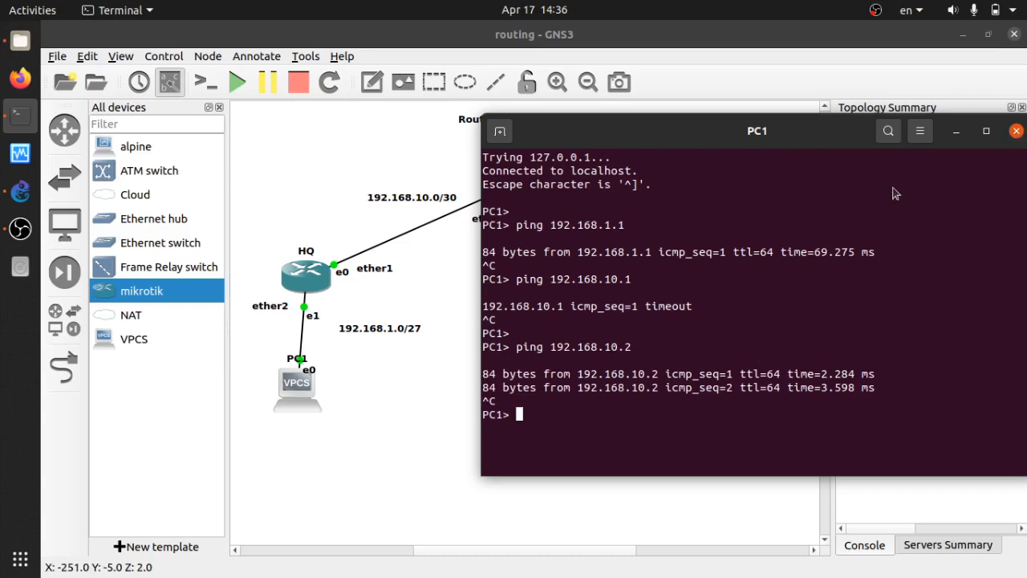
{"action": "left_click", "coordinate": [391, 281]}
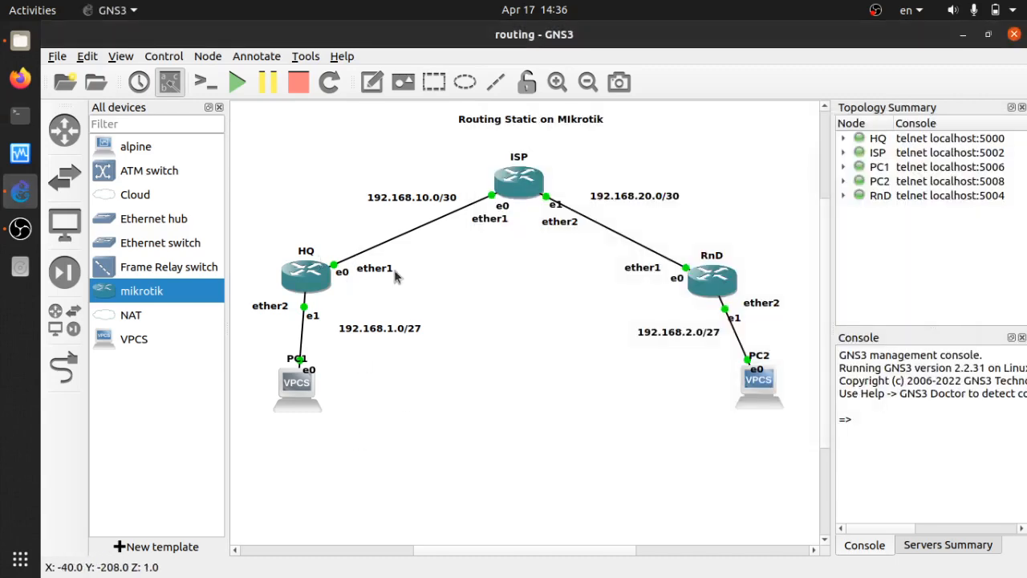
Open the HQ router's console and get a fresh admin@HQ prompt.
{"action": "double_click", "coordinate": [320, 273]}
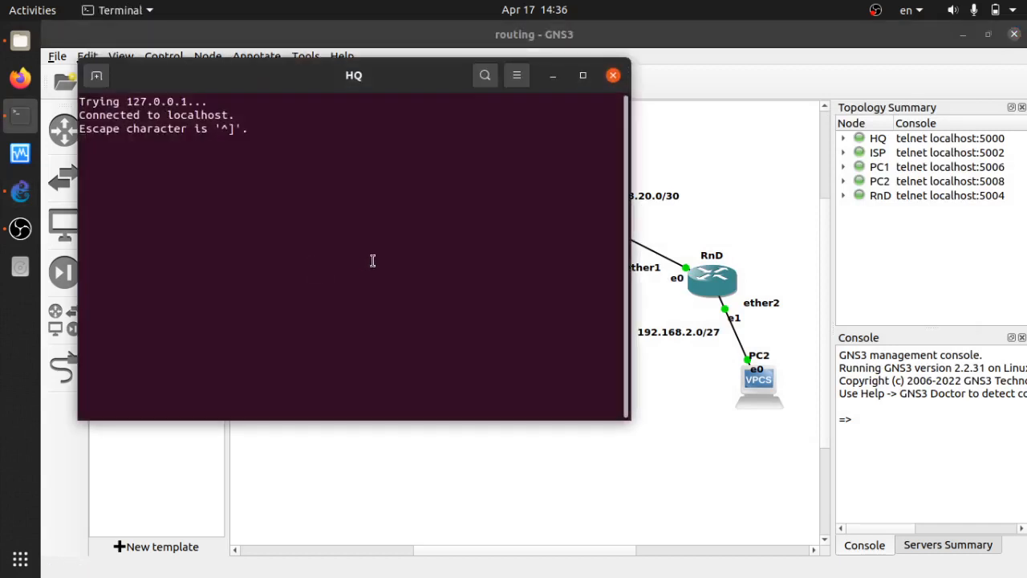
{"action": "key", "text": "Return"}
{"action": "key", "text": "Return"}
{"action": "key", "text": "Return"}
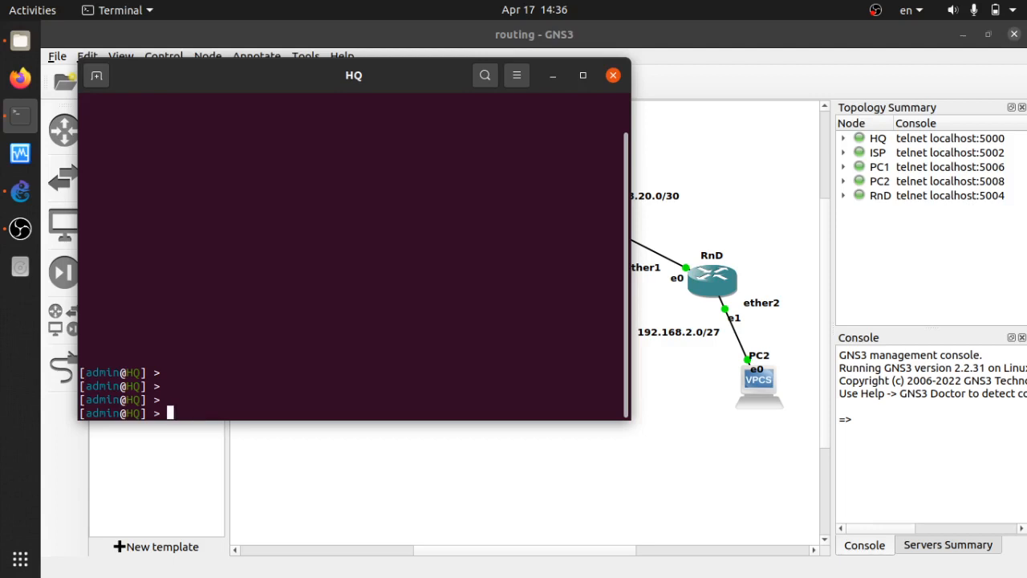
Run 'ip route print' on HQ to list default routes via 192.168.1.1 and 192.168.10.1.
{"action": "type", "text": "routing"}
{"action": "key", "text": "BackSpace"}
{"action": "key", "text": "BackSpace"}
{"action": "key", "text": "BackSpace"}
{"action": "key", "text": "BackSpace"}
{"action": "key", "text": "BackSpace"}
{"action": "key", "text": "BackSpace"}
{"action": "key", "text": "BackSpace"}
{"action": "type", "text": "ip route print"}
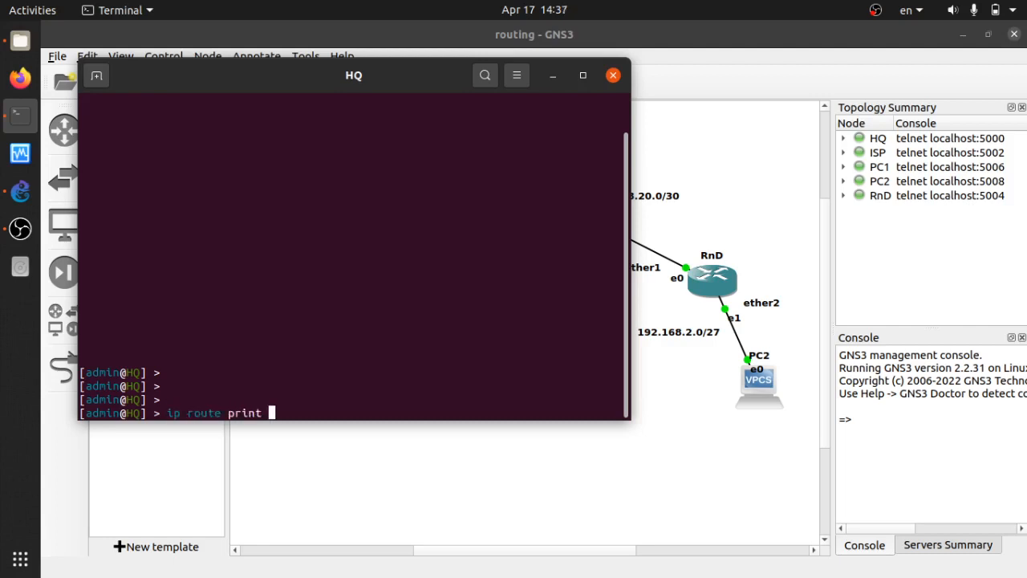
{"action": "key", "text": "Return"}
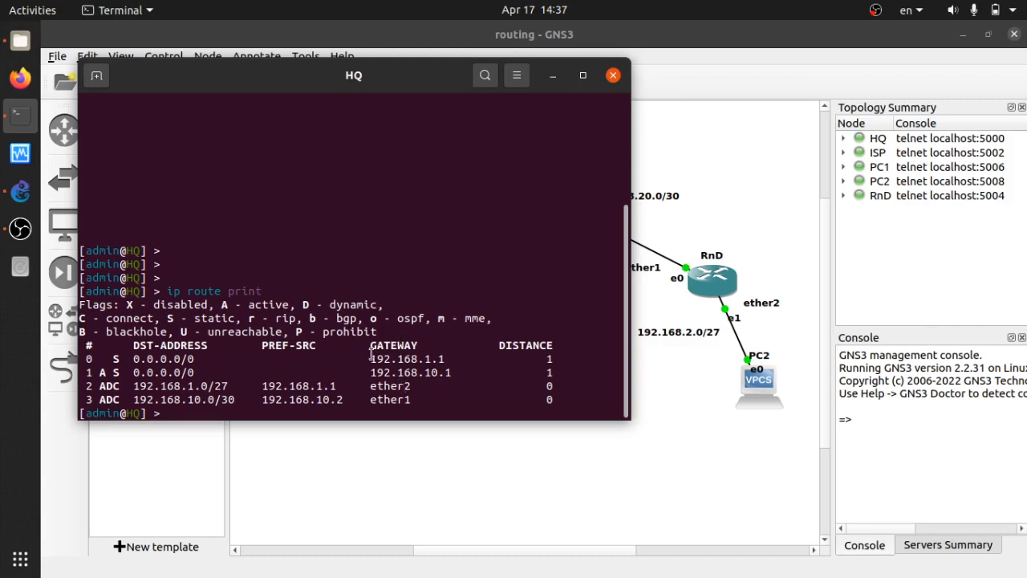
Highlight the gateway entries in HQ's route table, then list the available 'ip route' subcommands.
{"action": "left_click_drag", "start_coordinate": [370, 358], "coordinate": [453, 387]}
{"action": "left_click", "coordinate": [453, 385]}
{"action": "key", "text": "Up"}
{"action": "key", "text": "BackSpace"}
{"action": "key", "text": "BackSpace"}
{"action": "key", "text": "BackSpace"}
{"action": "key", "text": "BackSpace"}
{"action": "key", "text": "BackSpace"}
{"action": "key", "text": "Tab"}
{"action": "key", "text": "Tab"}
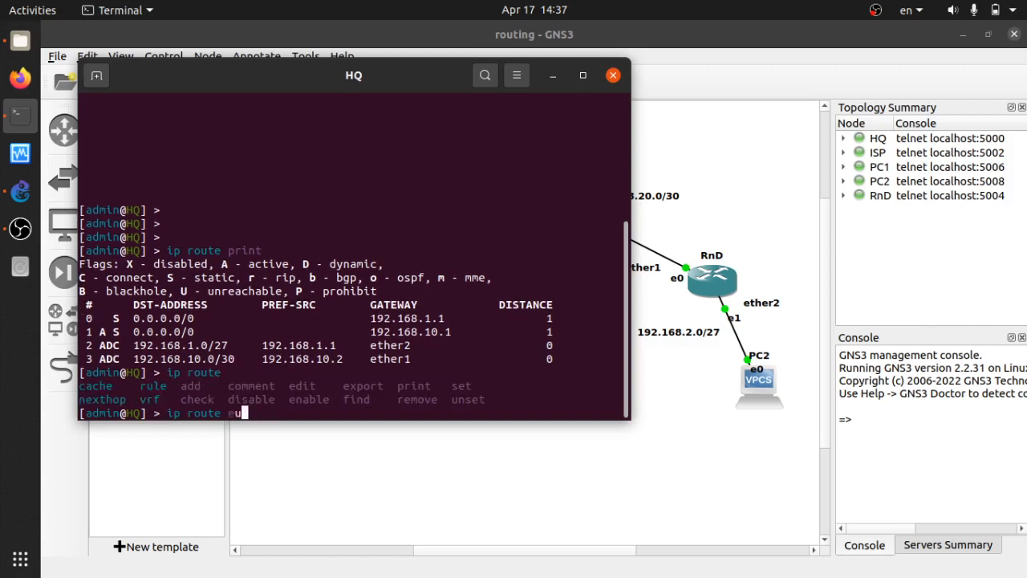
Show the options for 'ip route rule', then the parameters for 'ip route add'.
{"action": "key", "text": "BackSpace"}
{"action": "type", "text": "rule"}
{"action": "key", "text": "Tab"}
{"action": "key", "text": "Tab"}
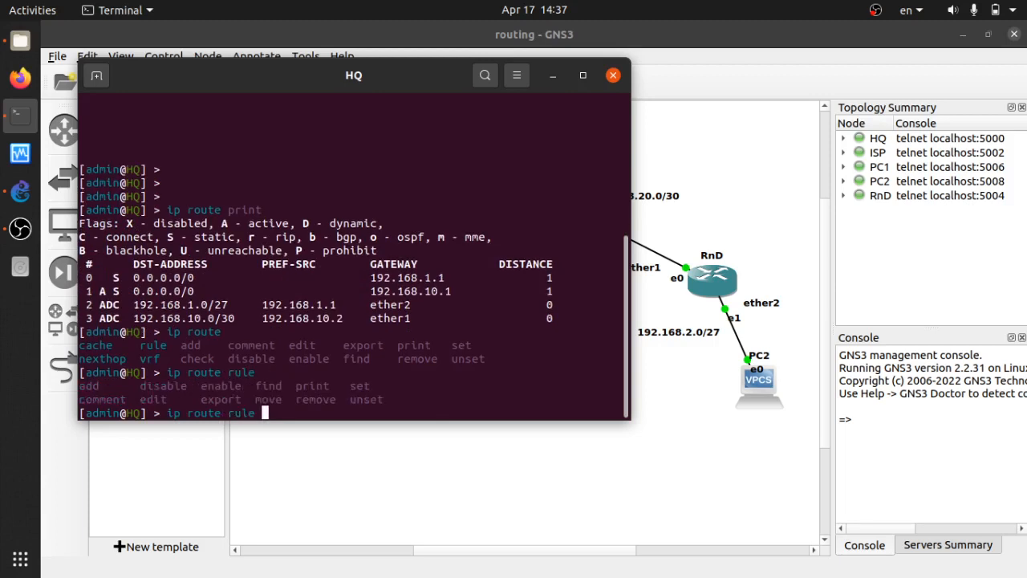
{"action": "key", "text": "BackSpace"}
{"action": "key", "text": "BackSpace"}
{"action": "key", "text": "BackSpace"}
{"action": "key", "text": "BackSpace"}
{"action": "key", "text": "BackSpace"}
{"action": "type", "text": "add"}
{"action": "key", "text": "Tab"}
{"action": "key", "text": "Tab"}
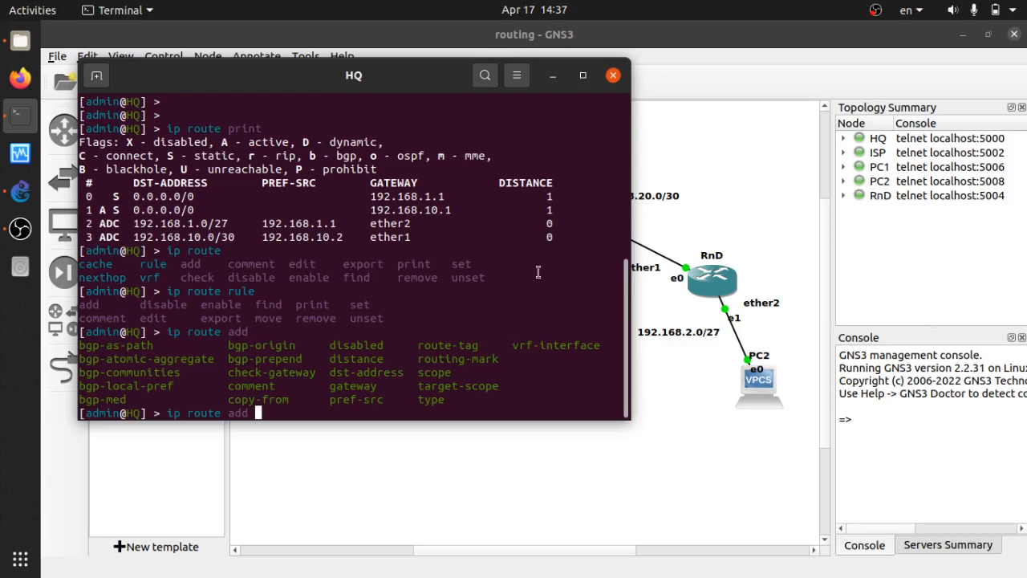
Close the HQ console and select the ISP, HQ and RnD routers, the PCs and the link labels.
{"action": "left_click", "coordinate": [614, 76]}
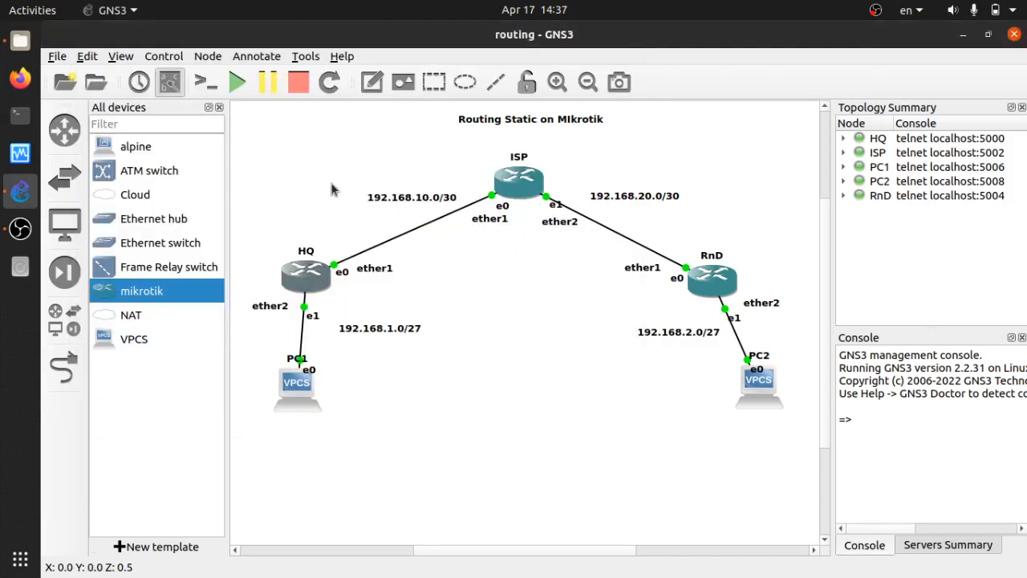
{"action": "left_click_drag", "start_coordinate": [270, 148], "coordinate": [786, 314]}
{"action": "left_click", "coordinate": [477, 287]}
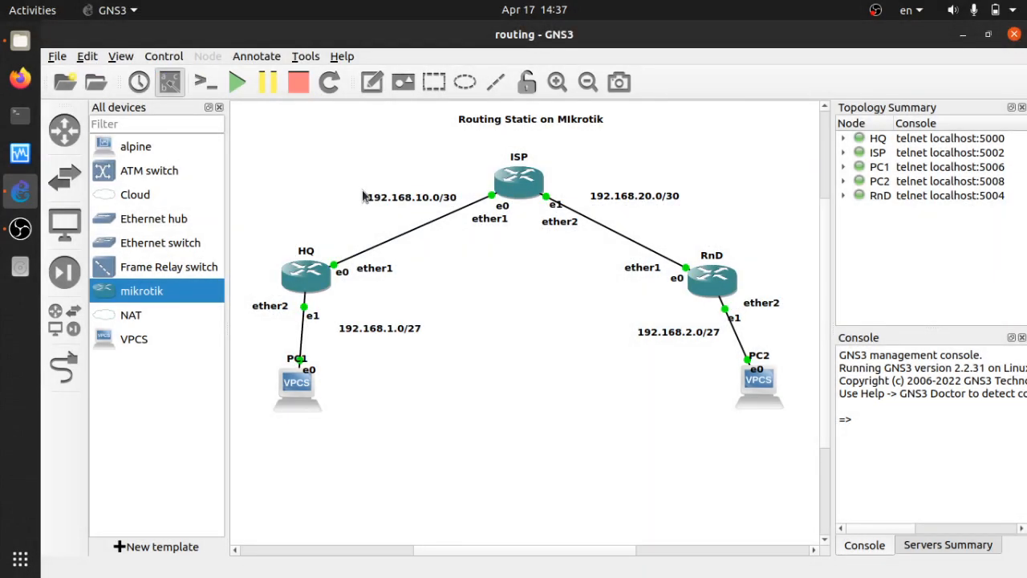
{"action": "left_click_drag", "start_coordinate": [246, 305], "coordinate": [795, 434]}
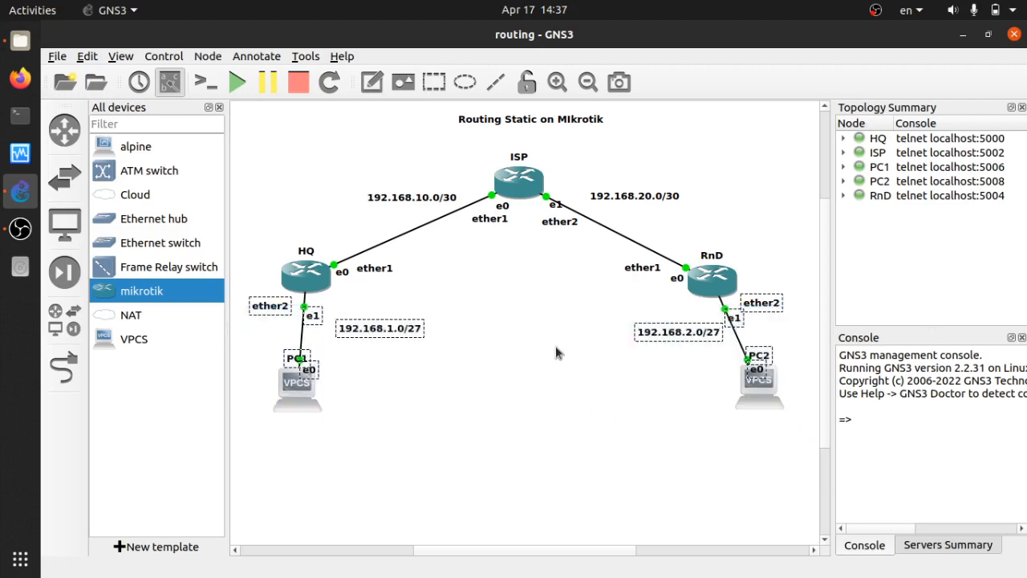
{"action": "left_click", "coordinate": [459, 260]}
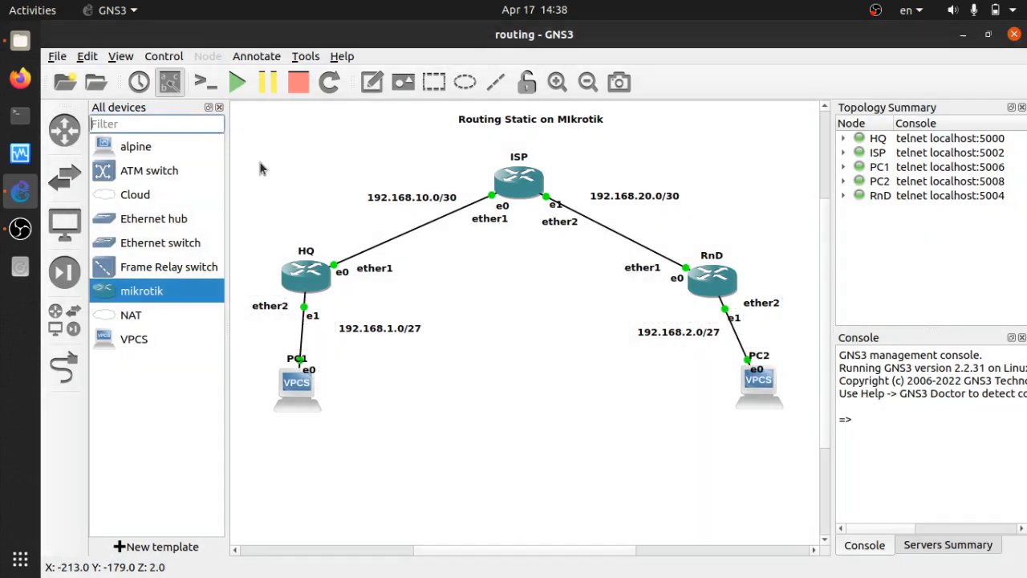
{"action": "left_click_drag", "start_coordinate": [237, 141], "coordinate": [791, 331]}
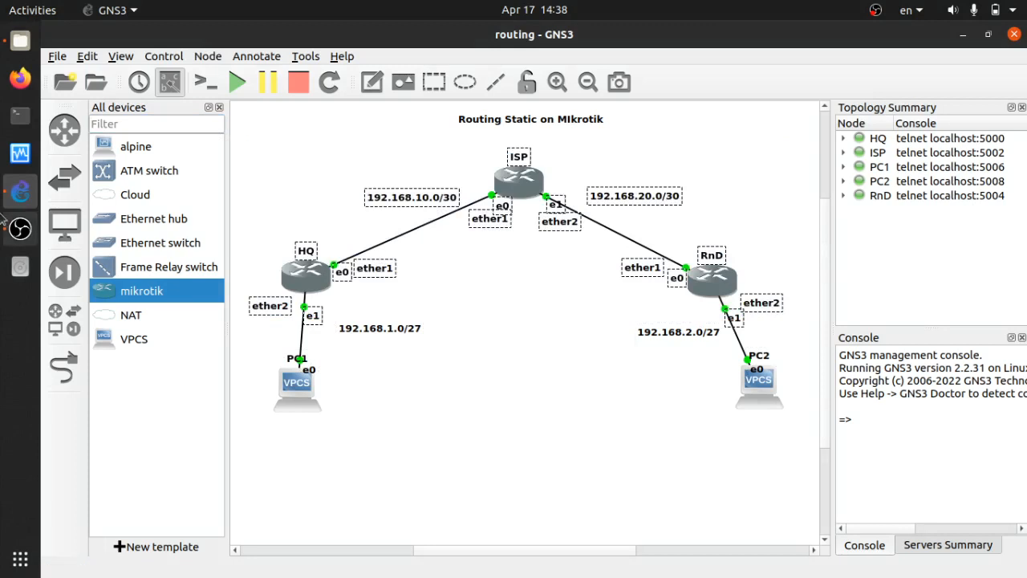